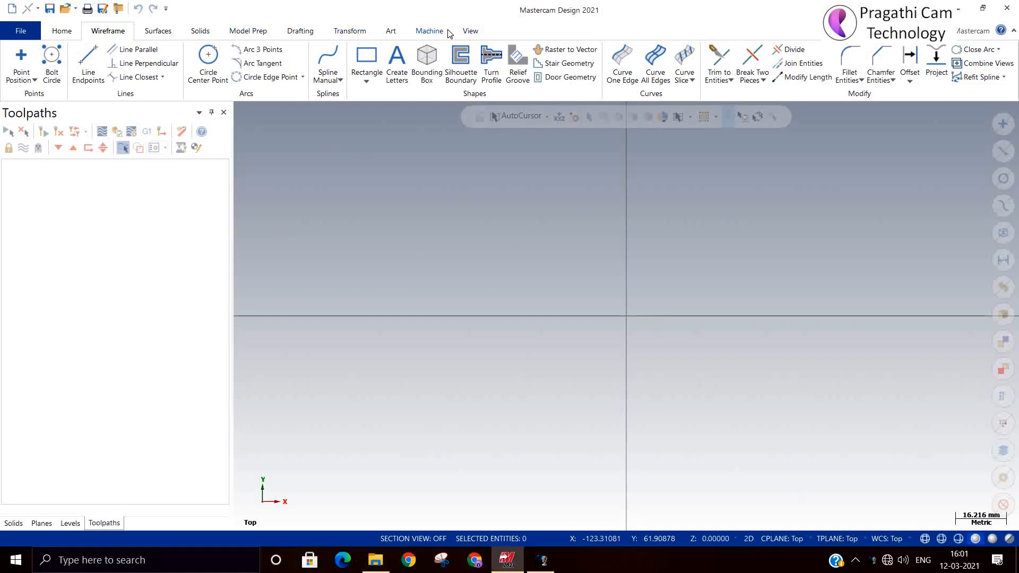
Set up a Lathe Default MM machine group and look over the available general turning toolpaths.
click(431, 30)
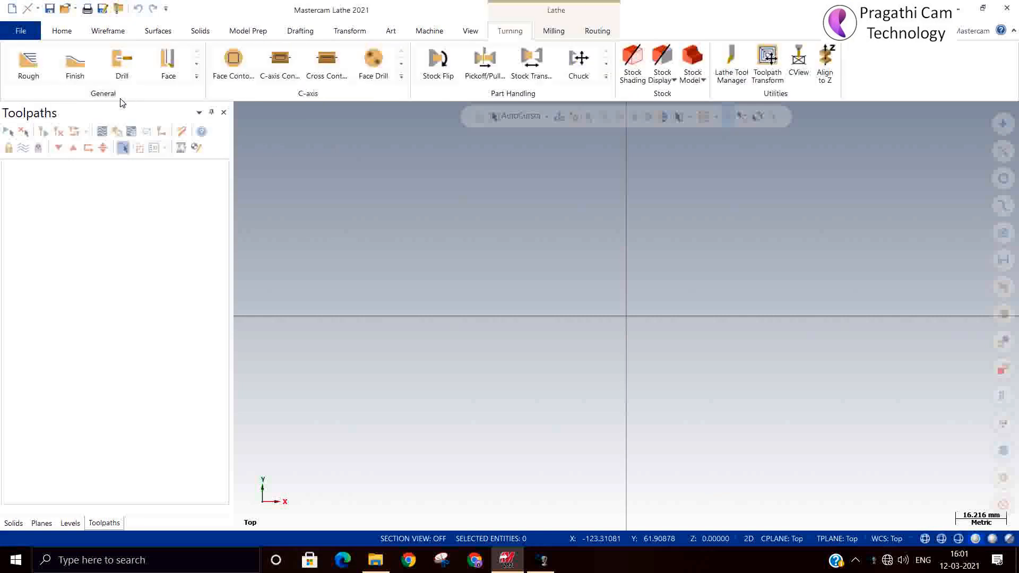
click(197, 76)
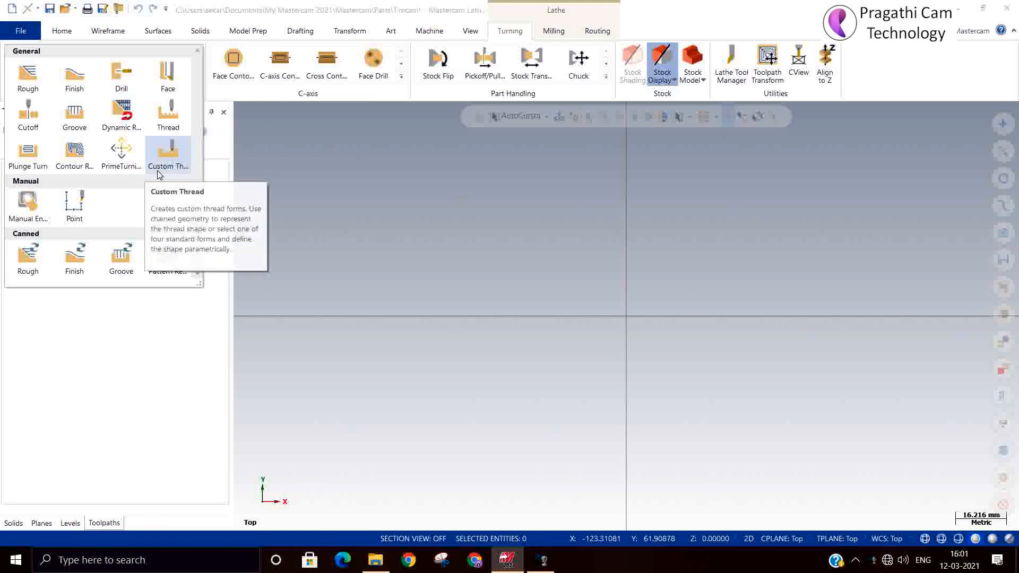
click(162, 117)
click(313, 153)
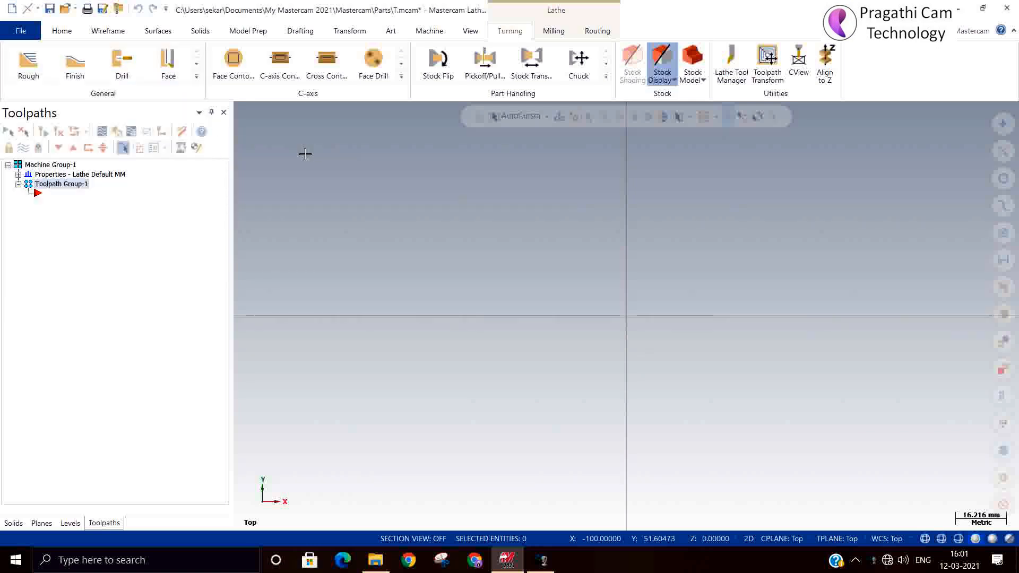
Start an OD thread relief groove (DIN 76 T1 Shape A) and load the M24 dimensions from the table.
click(108, 32)
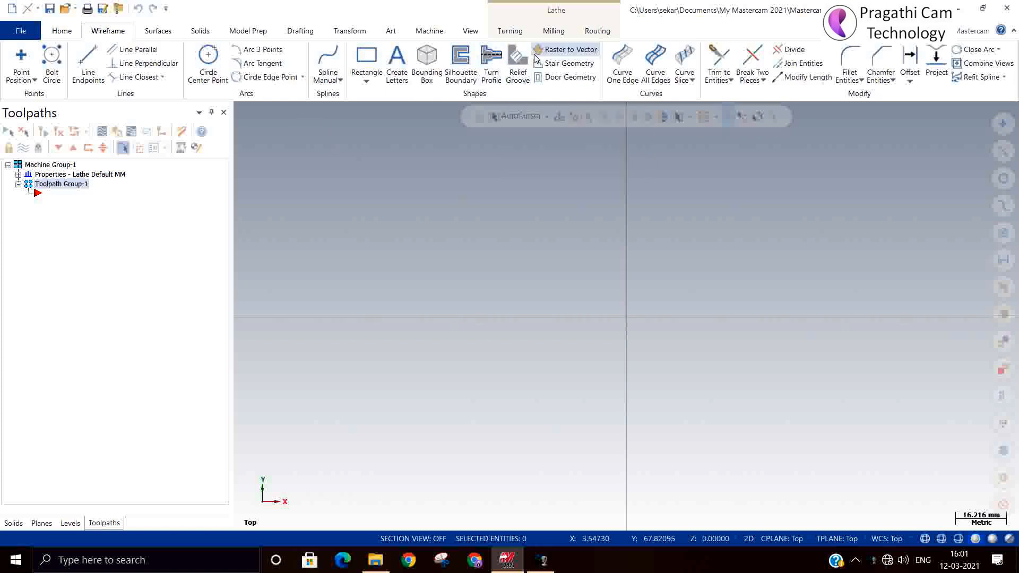
click(518, 60)
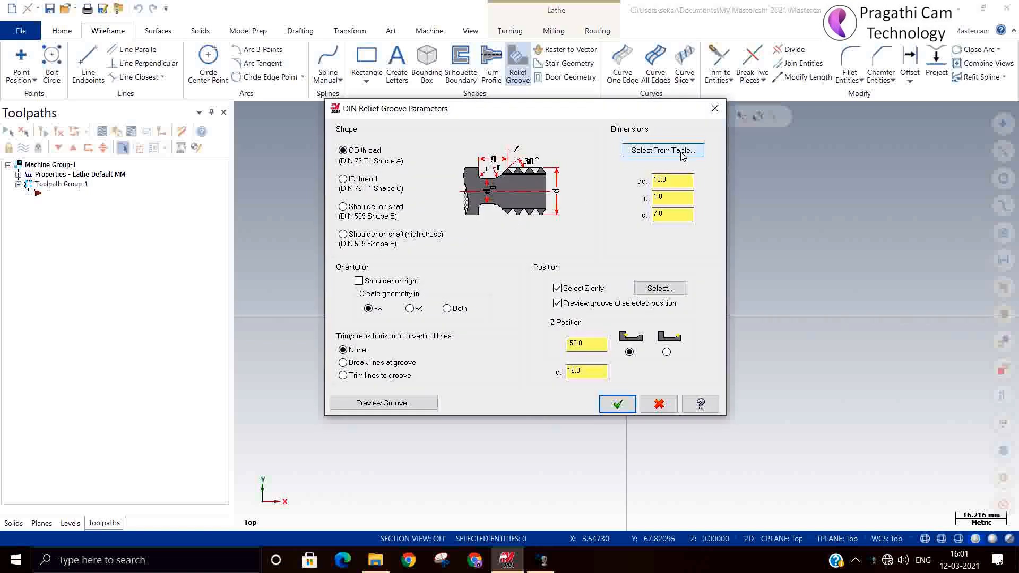
click(634, 155)
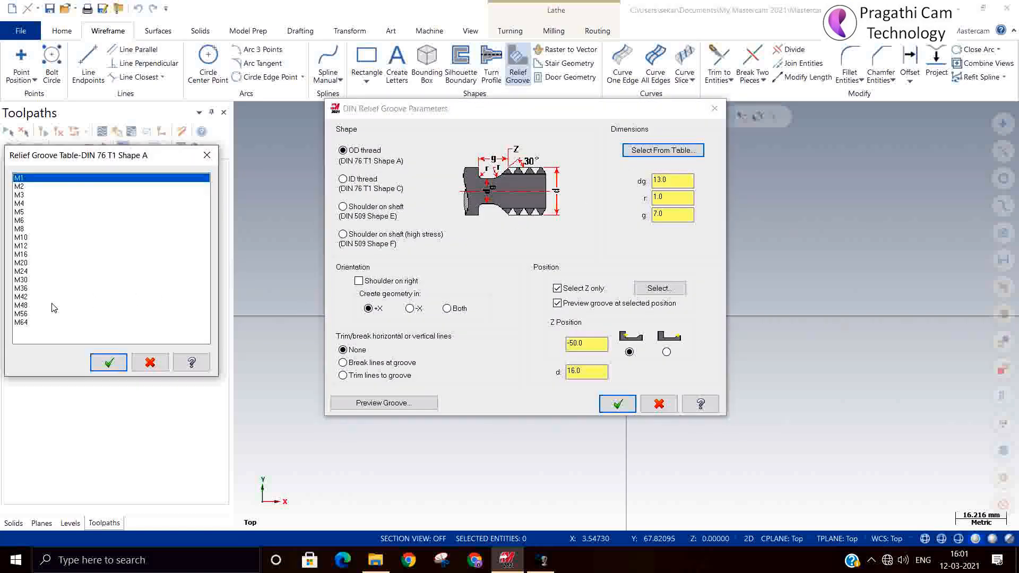
click(21, 271)
click(108, 362)
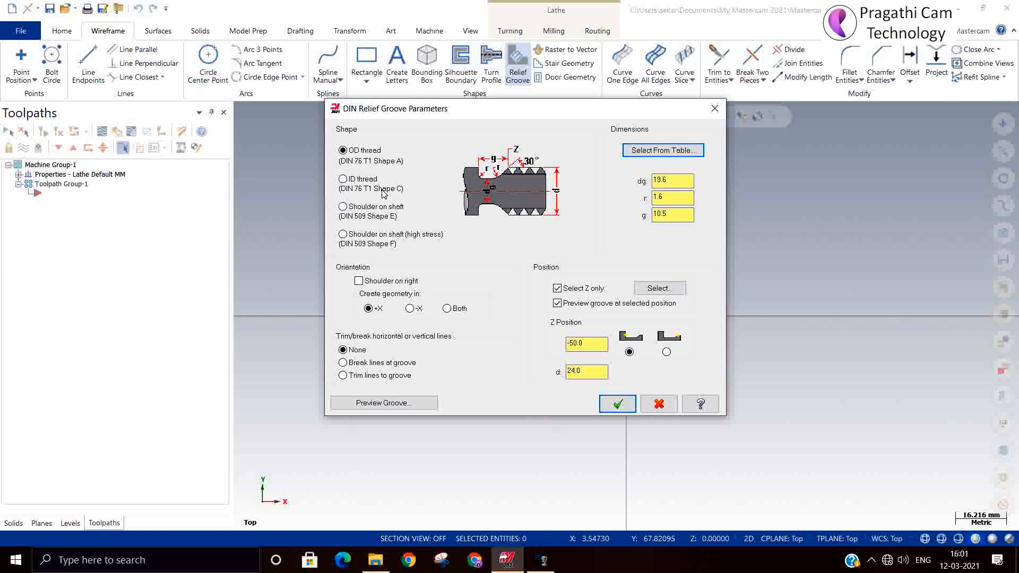
Compare the ID thread relief shape, return to the OD thread shape, and preview the M24 groove.
click(365, 184)
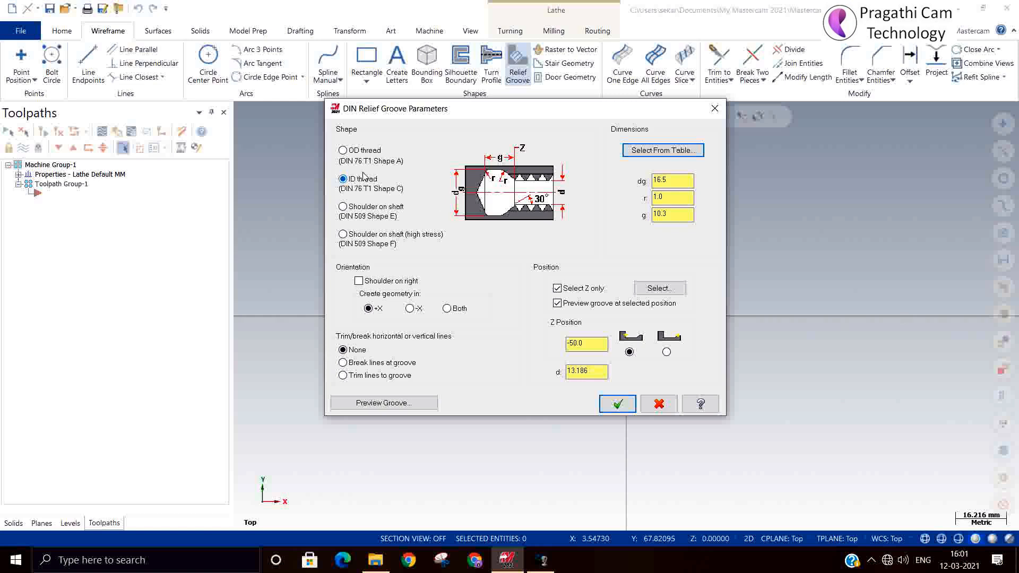
click(365, 154)
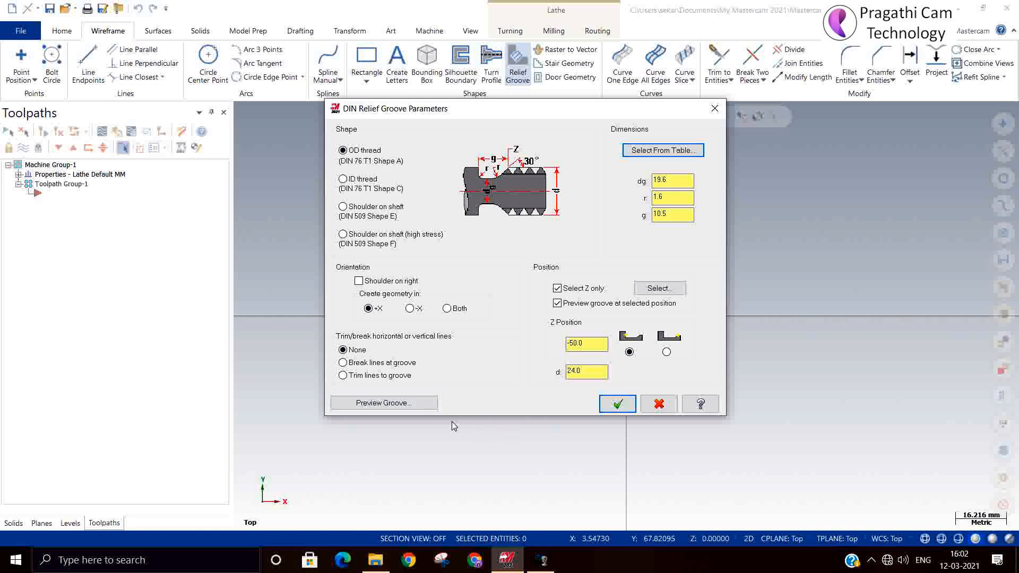
click(393, 405)
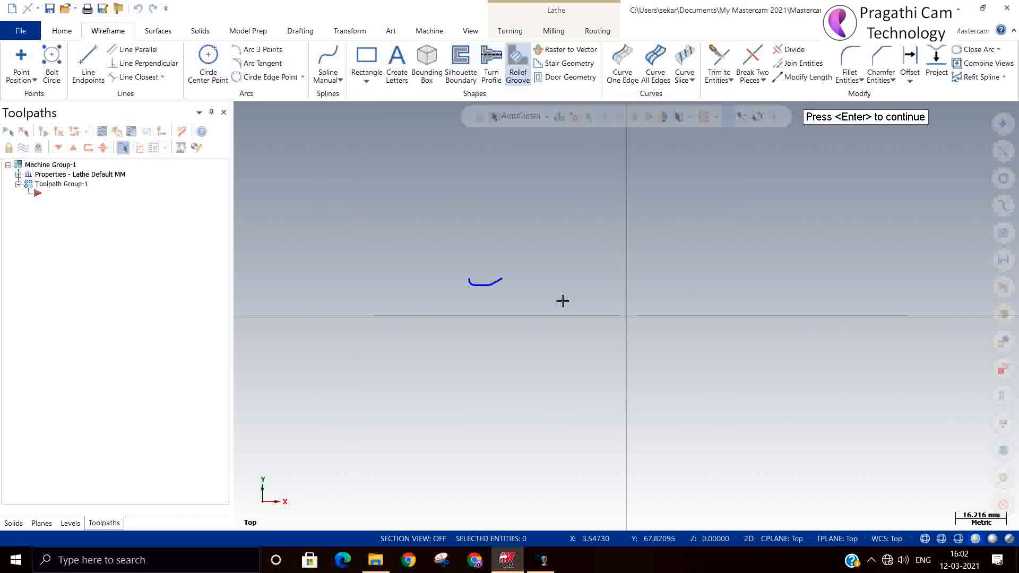
key(Return)
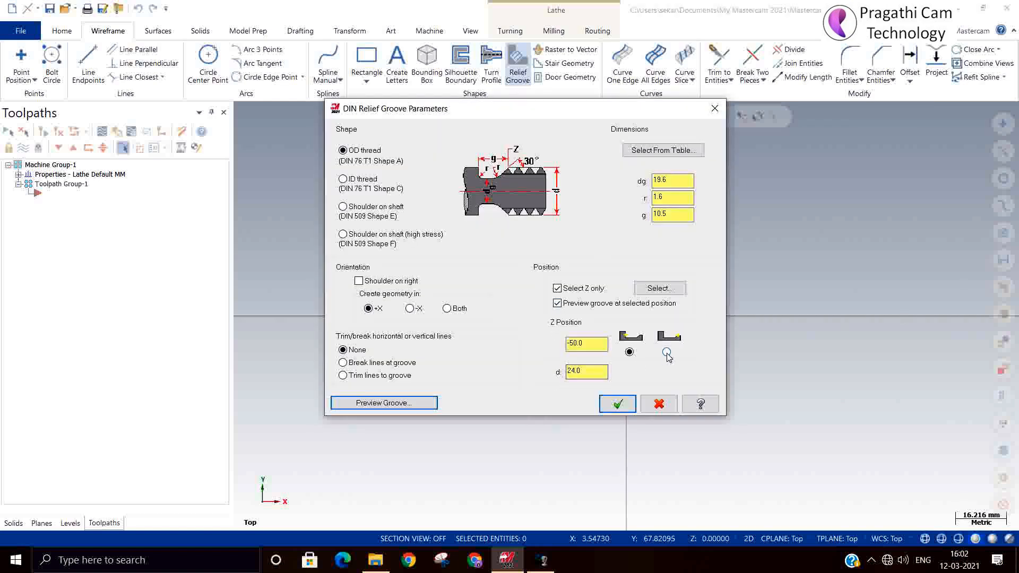
Try creating the M24 relief groove with Z -50 referenced to its thread-side end, undoing each trial.
click(628, 405)
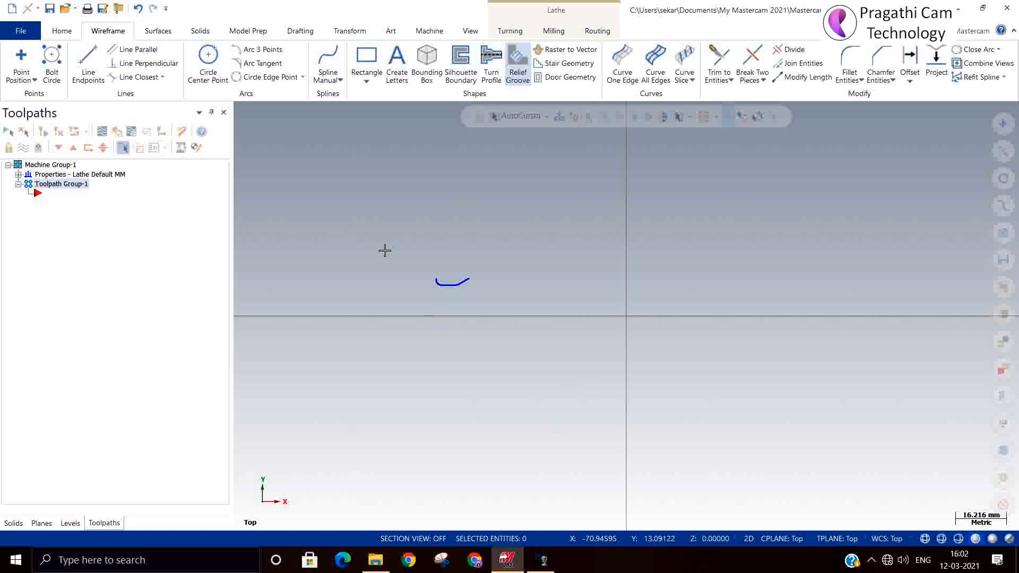
click(137, 8)
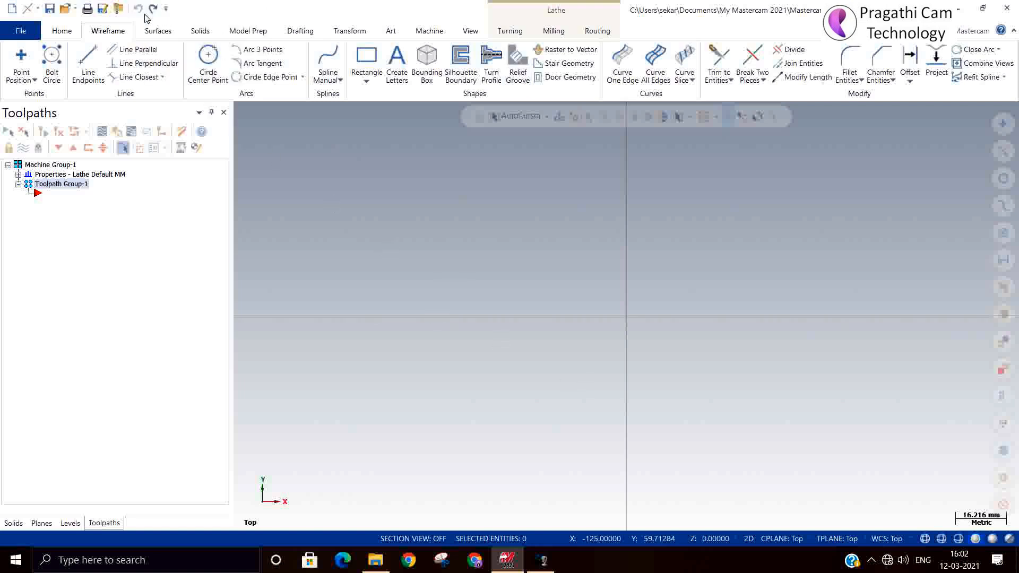
click(516, 59)
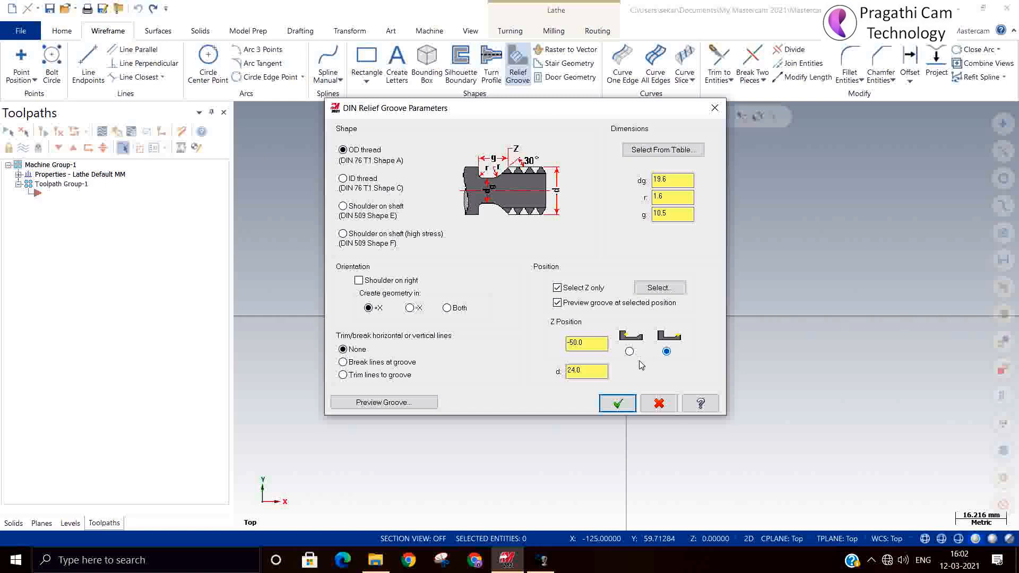
click(615, 404)
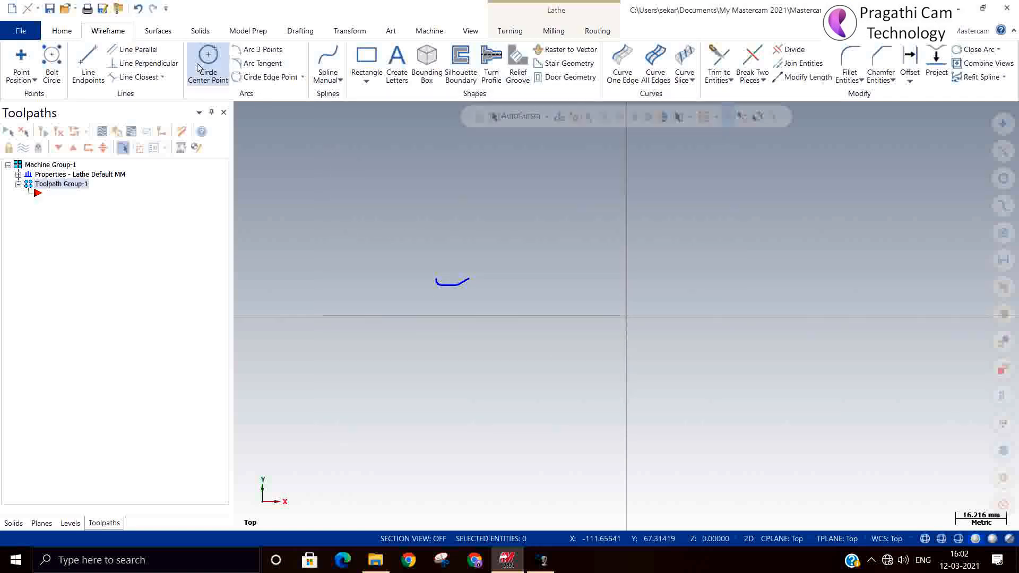
click(138, 8)
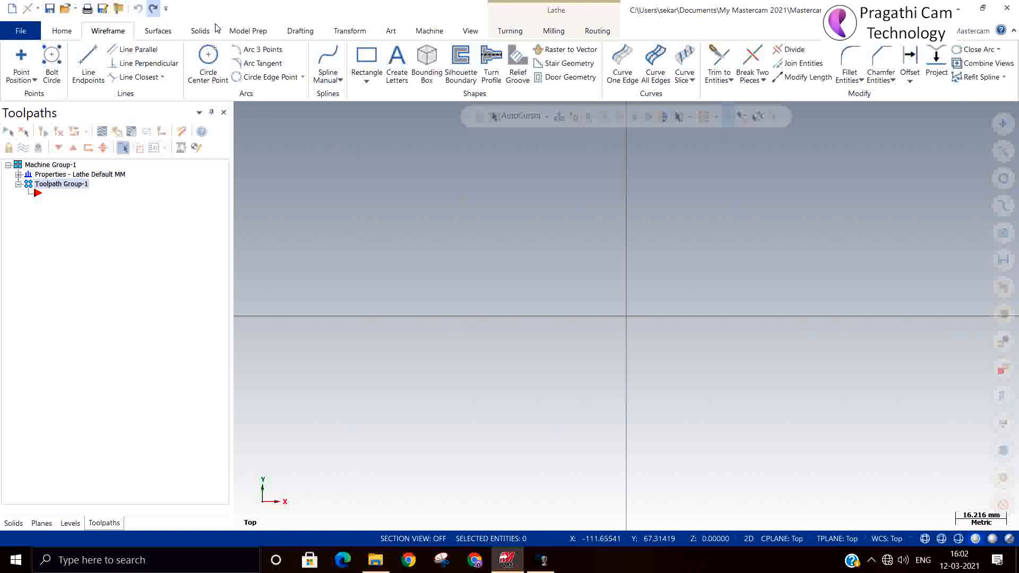
Create the M24 OD thread relief groove with Z -50 referenced to its shoulder side.
click(519, 65)
click(629, 351)
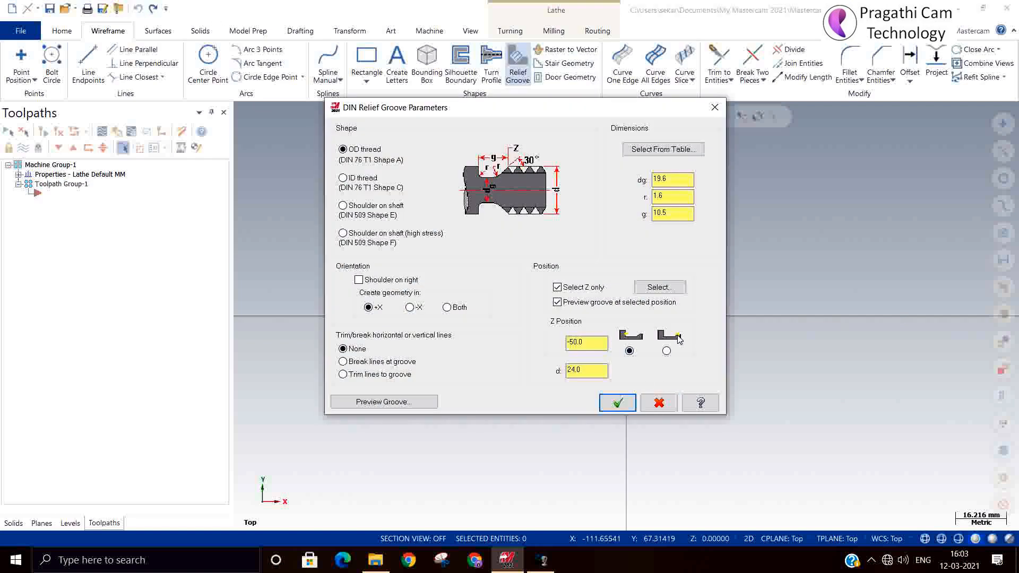
click(618, 406)
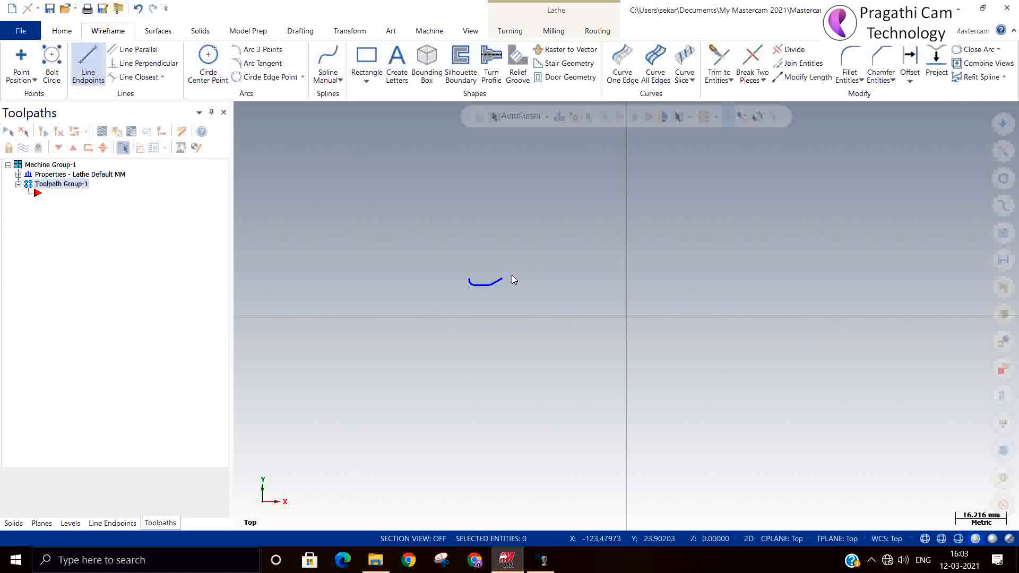
Draw a horizontal line about 42.8 mm long from the groove's thread-side end past the vertical axis.
scroll(512, 278, up, 4)
click(482, 287)
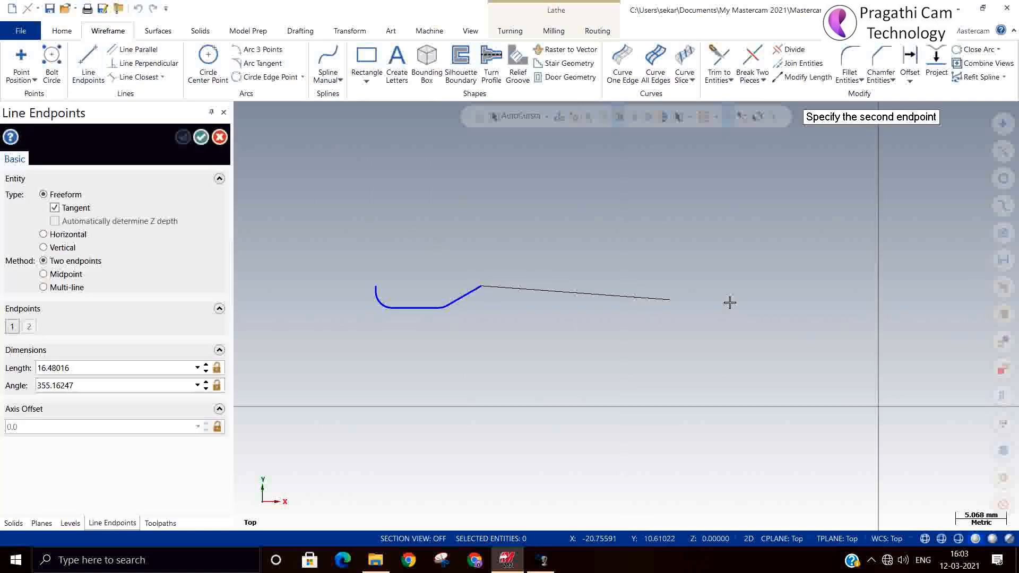
click(912, 281)
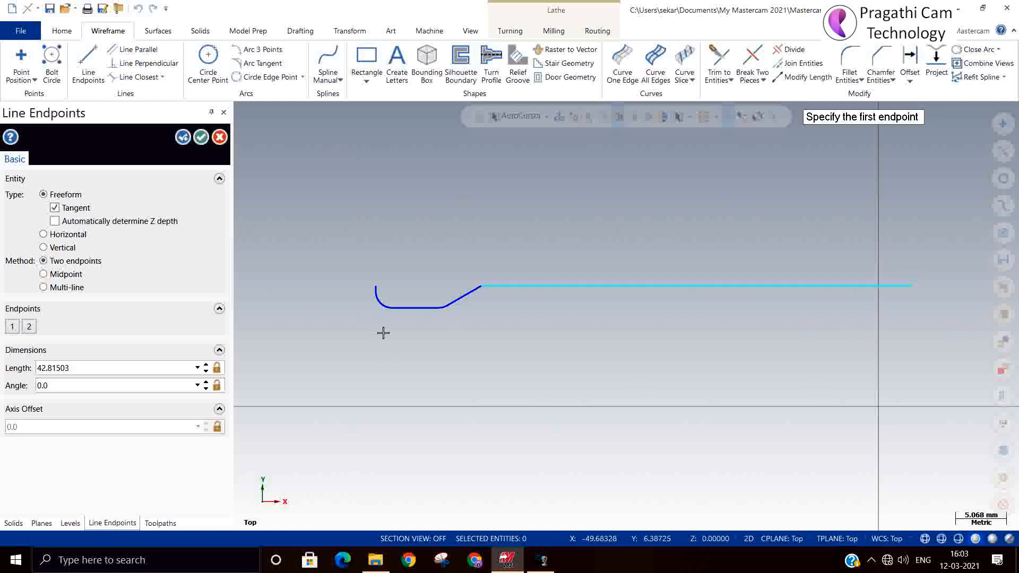
Draw a line from the groove's shoulder-side end, 25 mm long at an angle of 135 degrees.
click(376, 286)
scroll(835, 419, down, 2)
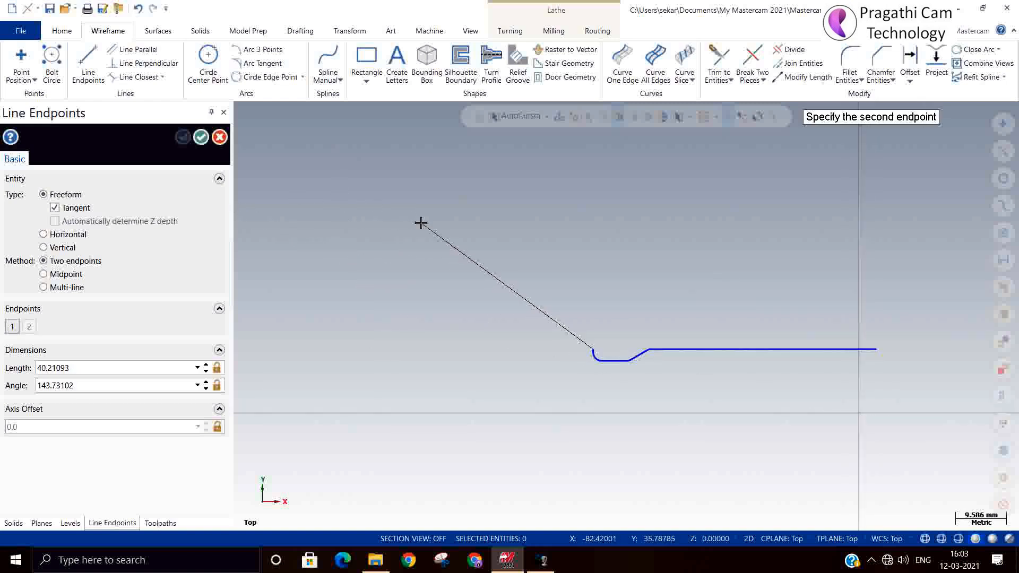
click(446, 246)
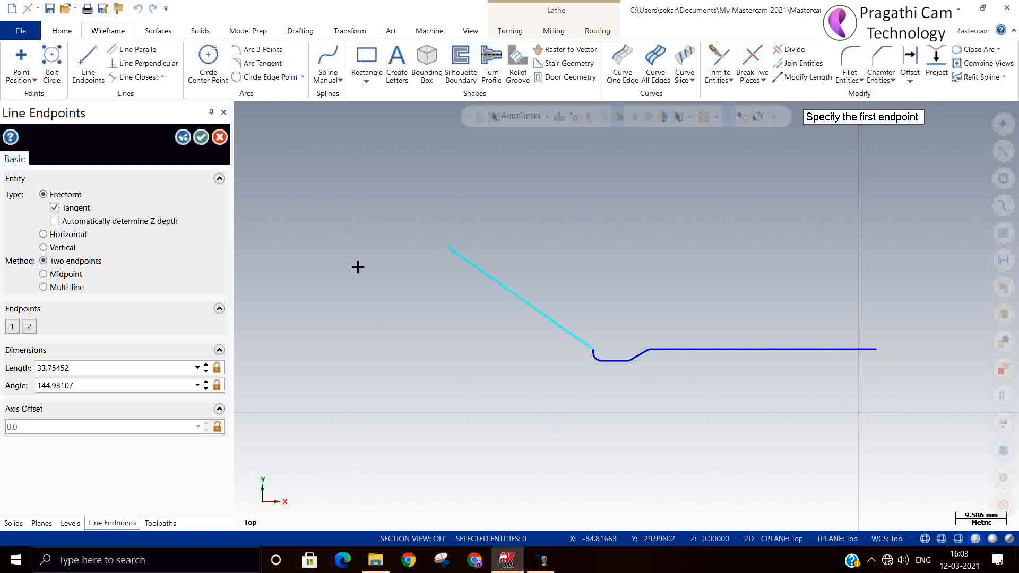
click(98, 386)
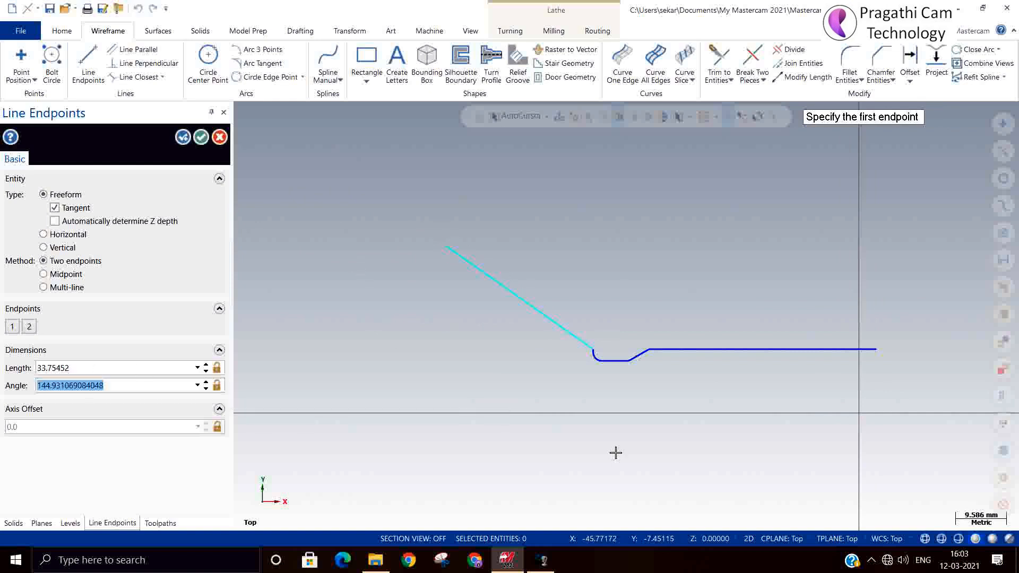
text(1)
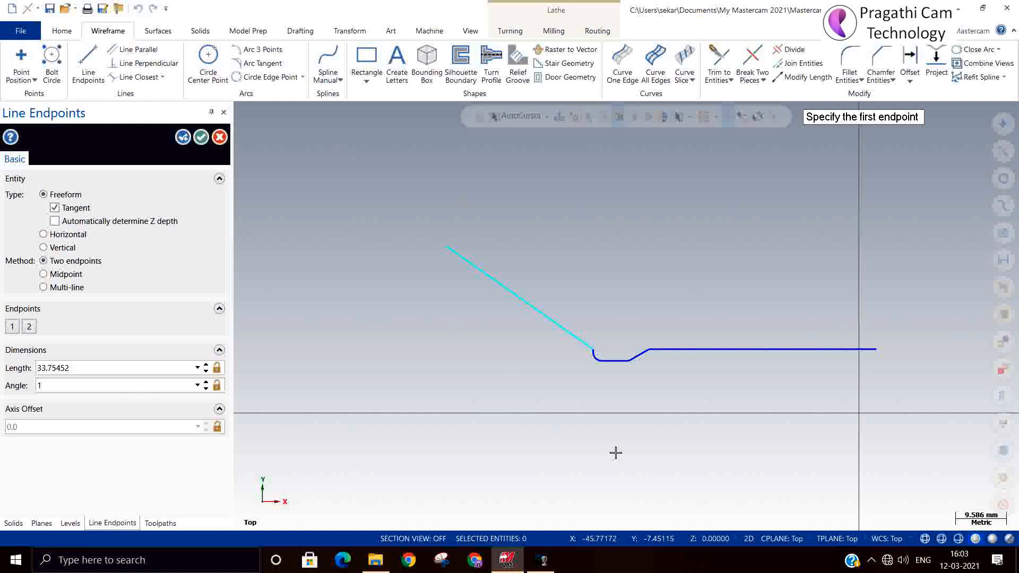
text(35)
key(Return)
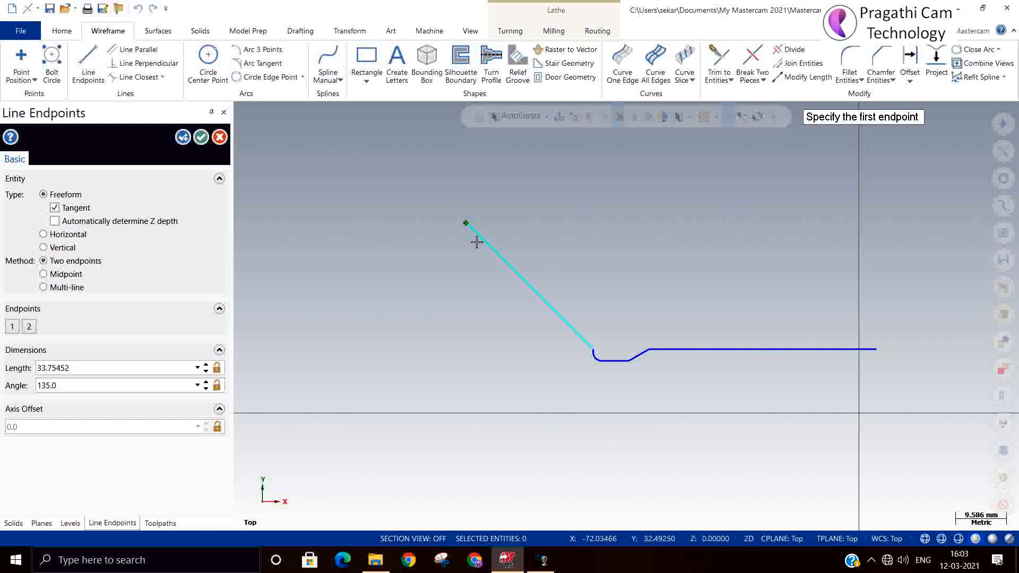
click(137, 369)
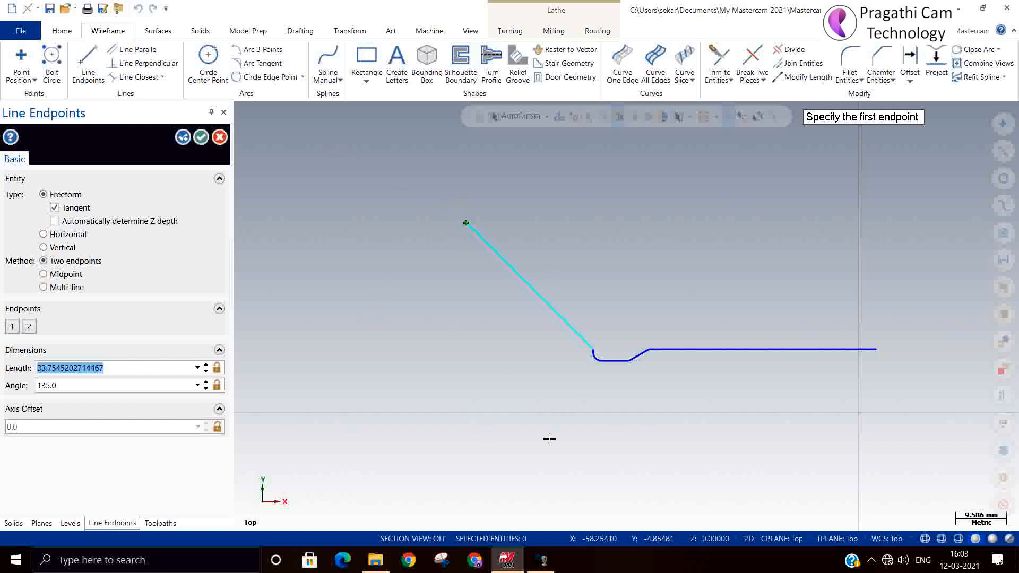
text(25)
key(Return)
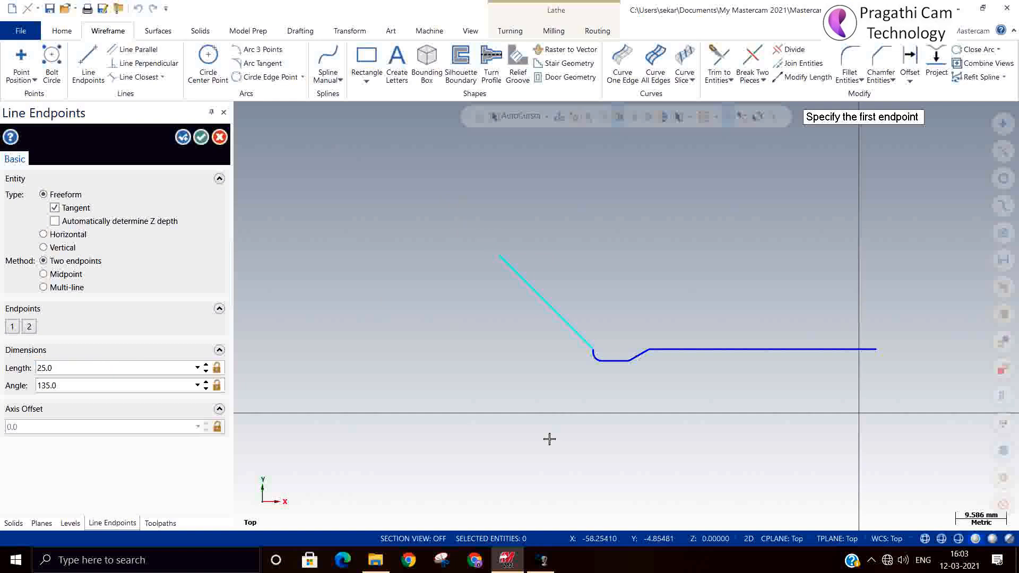
Extend the profile horizontally away from the groove, then draw a vertical line about 39.1 mm down across the axis.
click(499, 256)
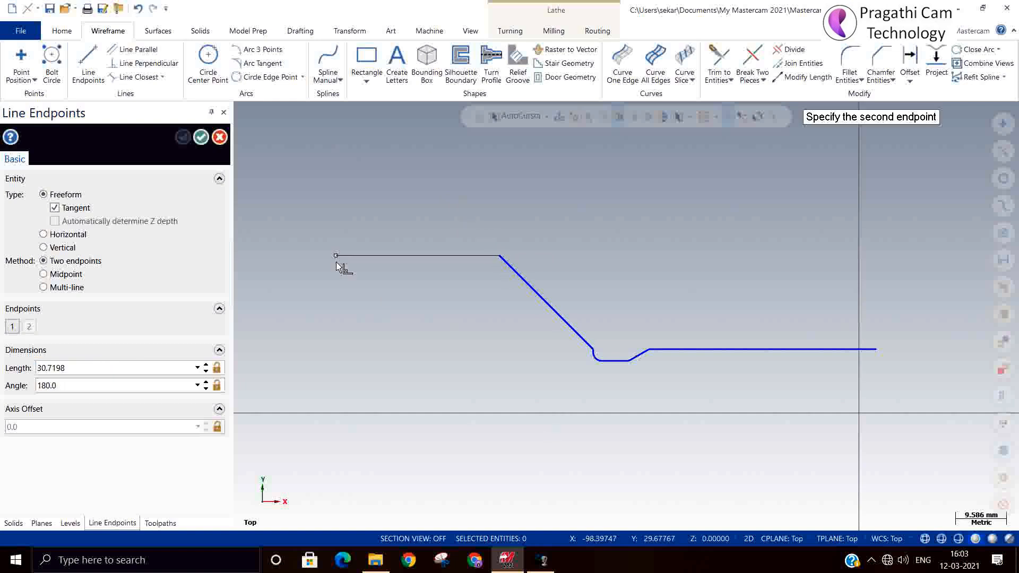
click(387, 256)
click(389, 256)
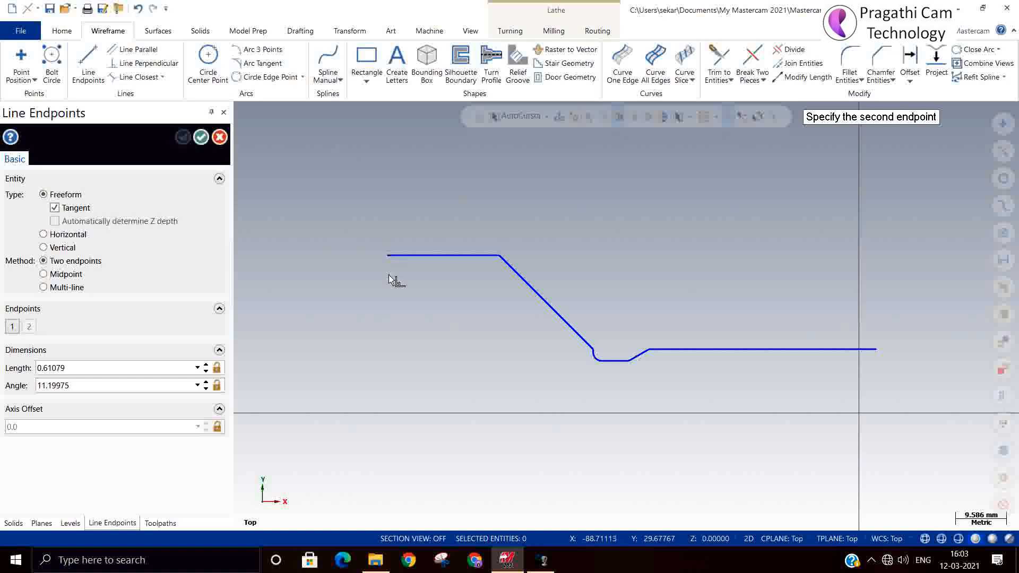
click(388, 465)
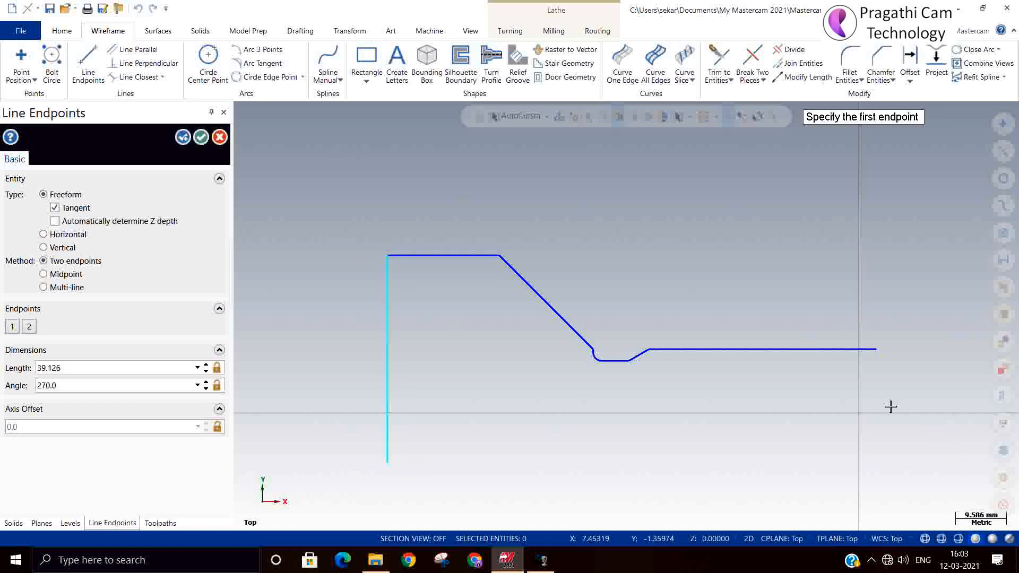
Draw a vertical line about 22 mm up from the origin and a horizontal axis line from the origin past the far vertical.
click(859, 413)
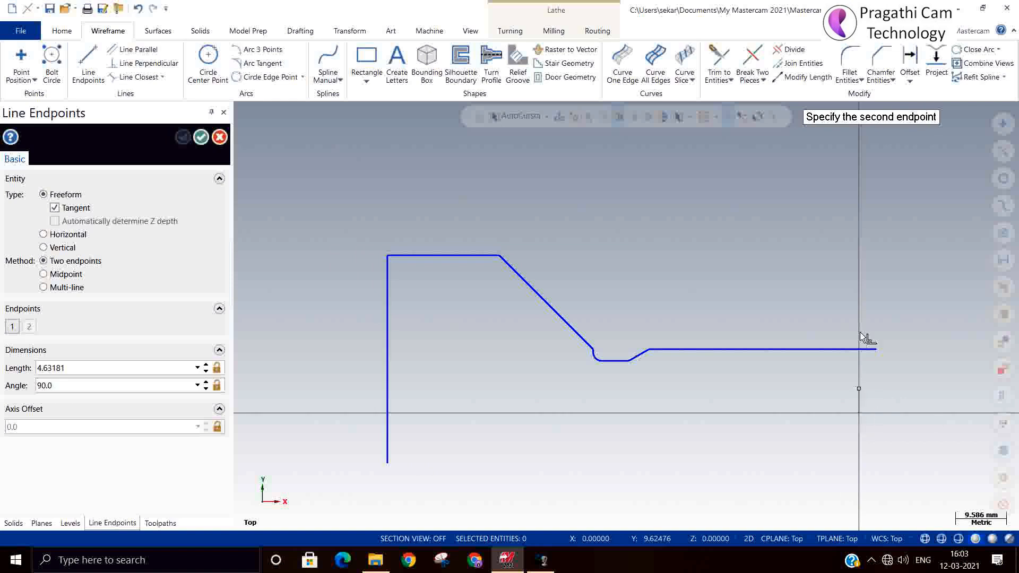
click(858, 296)
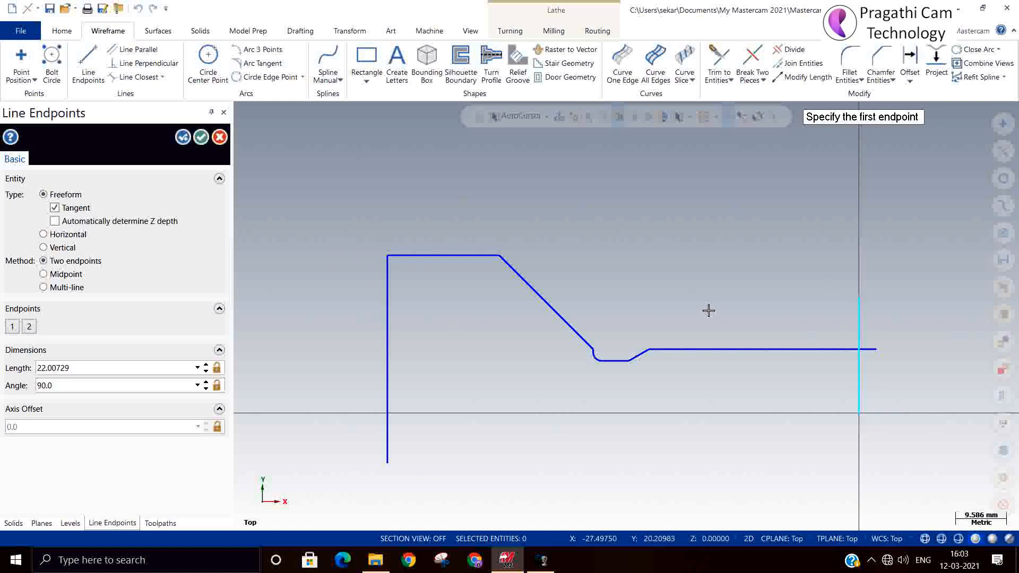
click(859, 413)
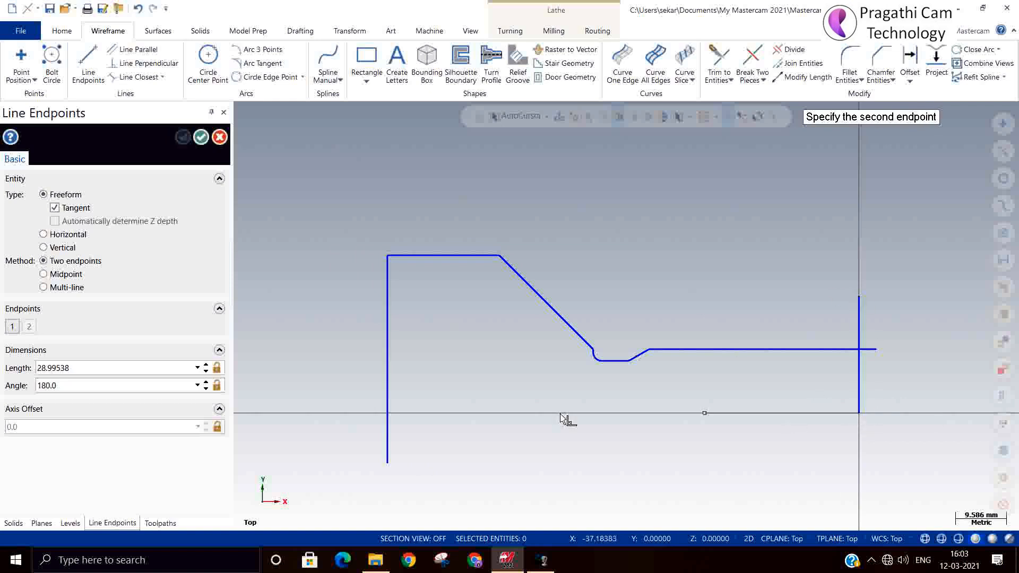
click(371, 413)
click(200, 137)
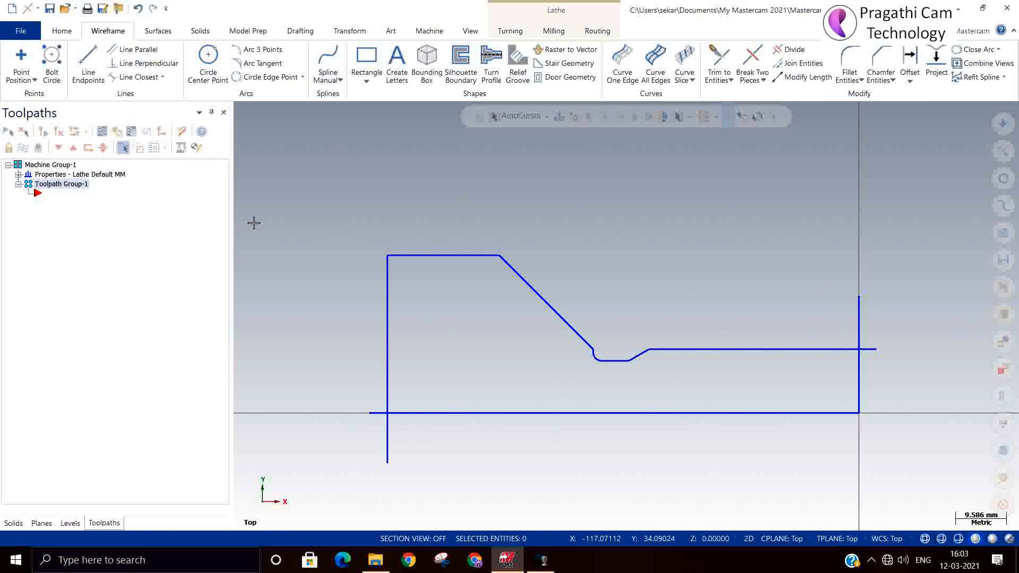
Trim the overrunning lines at the thread-end upper corner and the far axis corner to each other using Trim 2 entities.
click(723, 54)
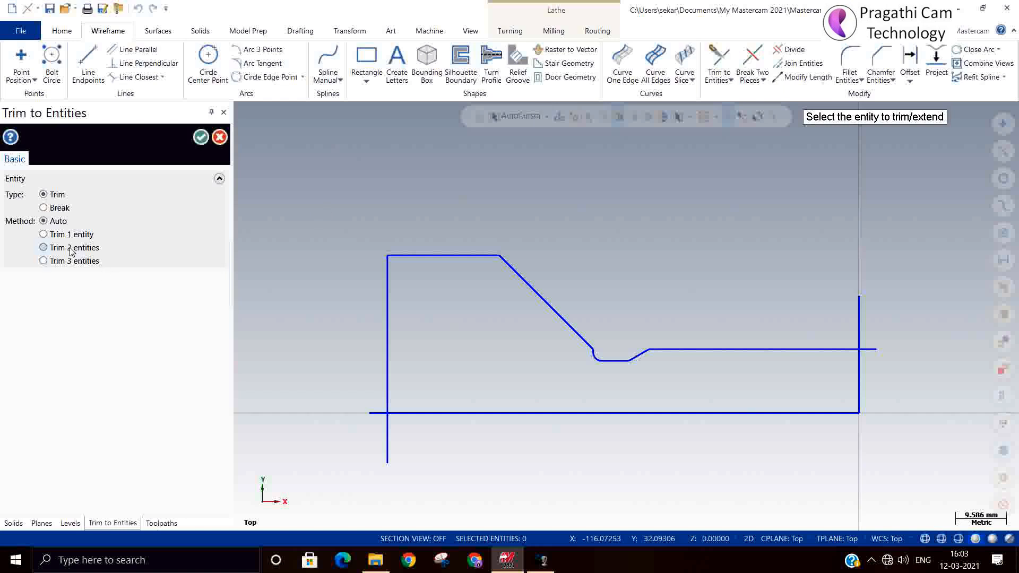
click(811, 349)
click(859, 366)
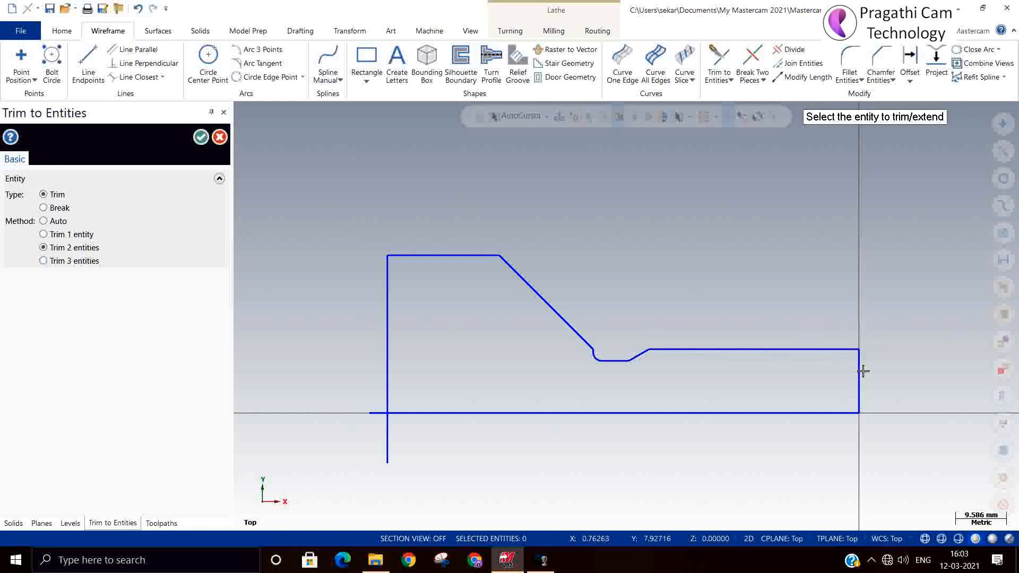
click(437, 413)
click(384, 395)
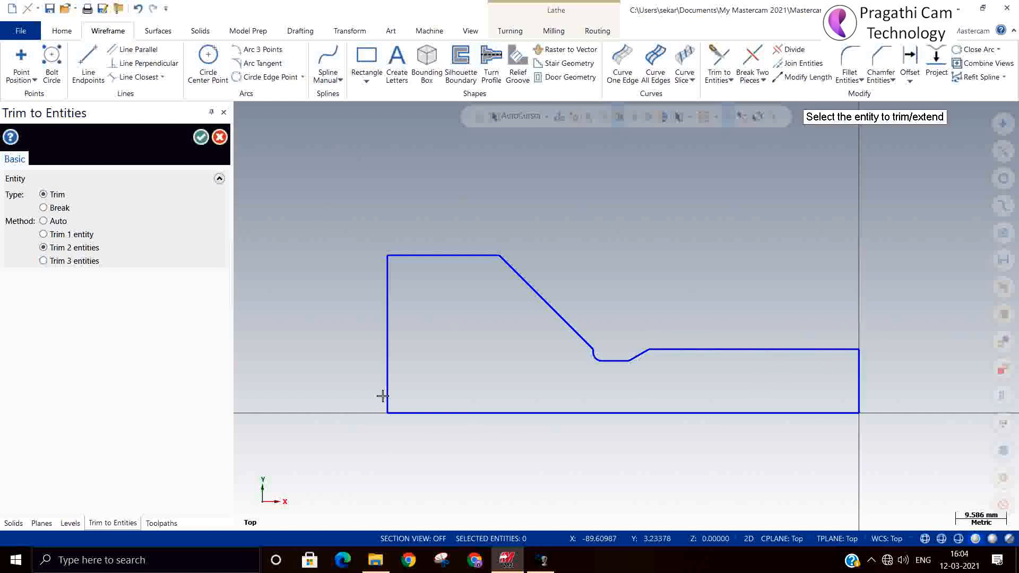
click(200, 136)
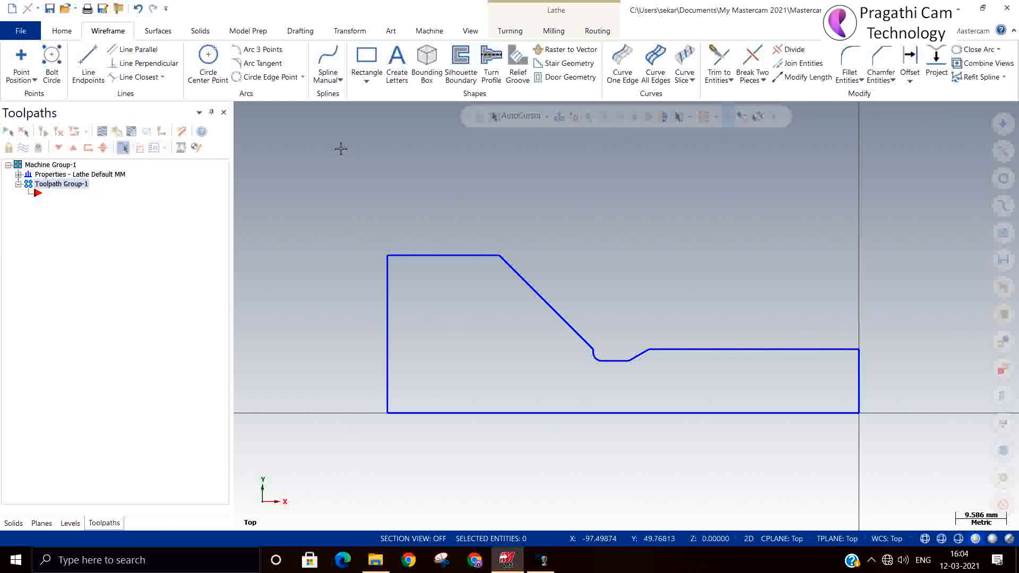
Chamfer the outer corner at the thread end of the profile using one distance of 2.5 mm.
click(878, 64)
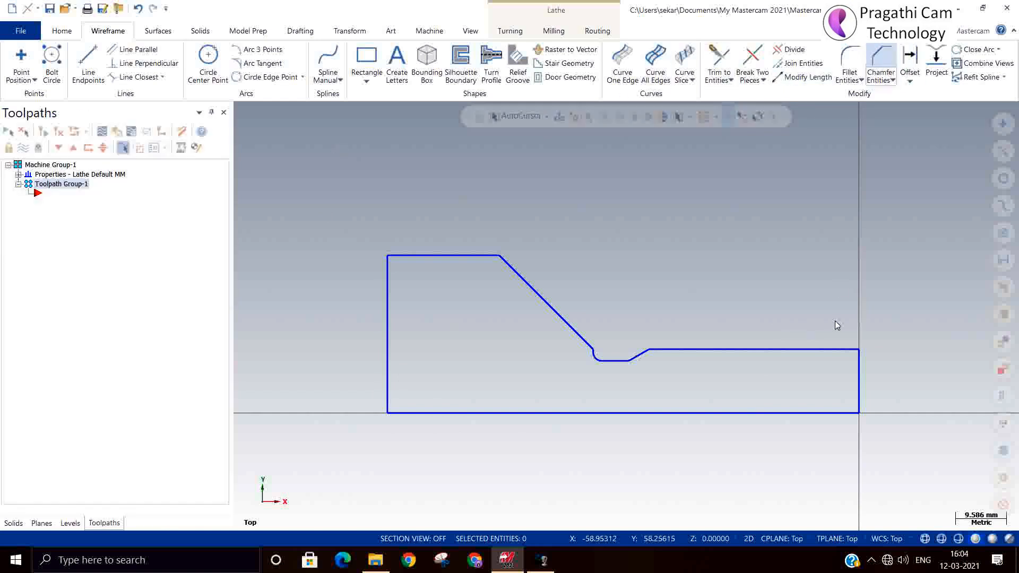
click(856, 371)
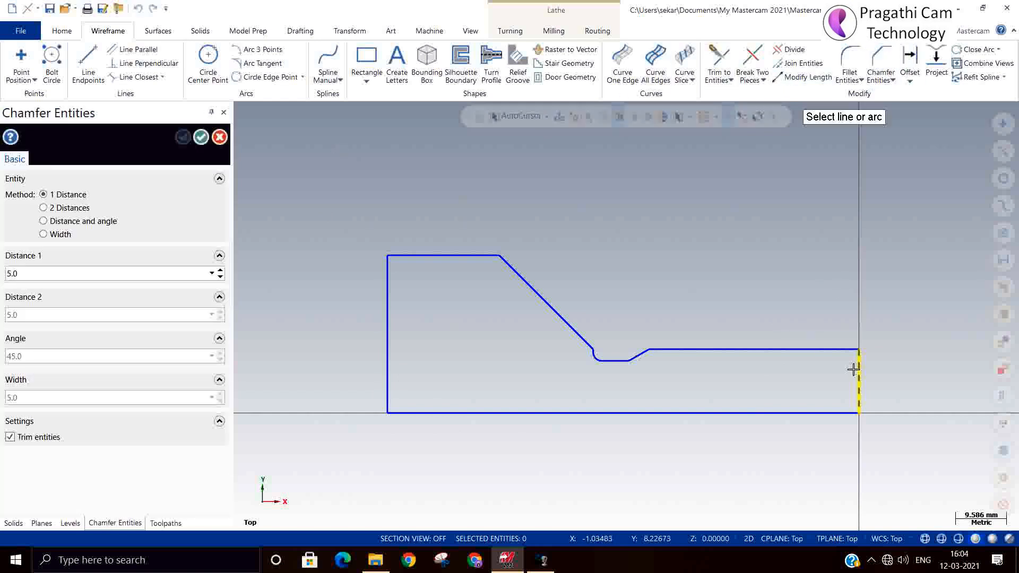
click(823, 348)
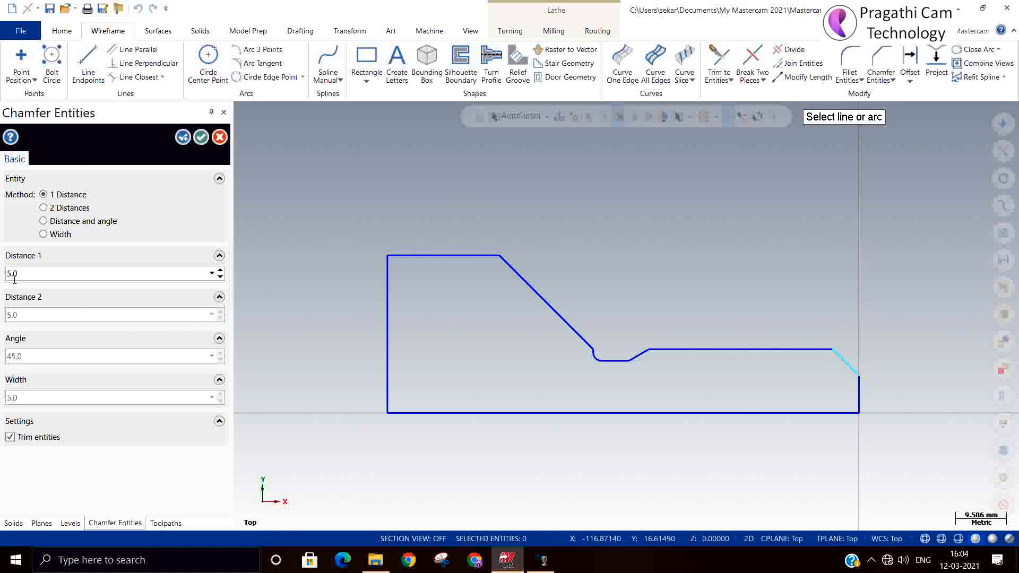
click(31, 272)
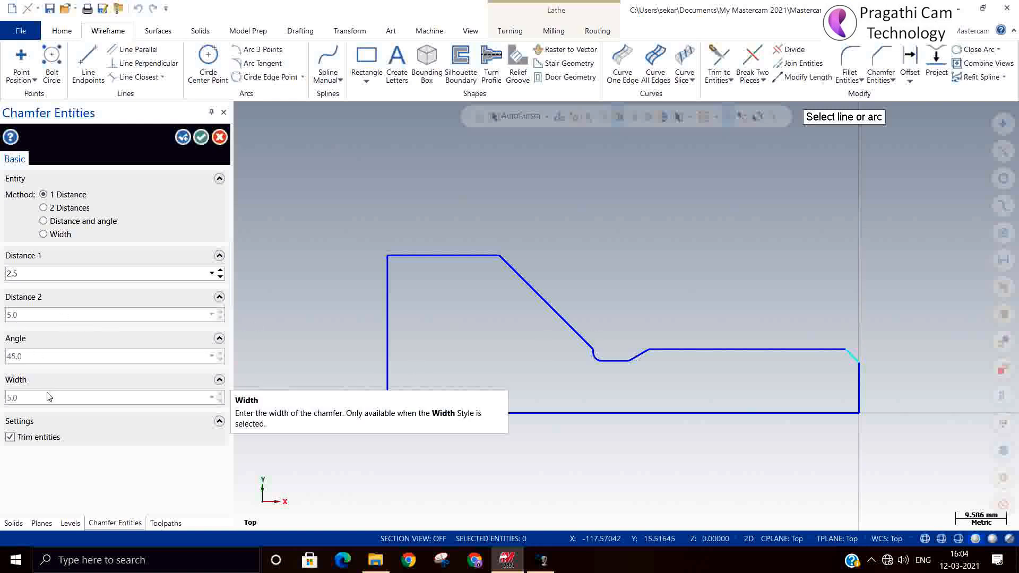
click(200, 139)
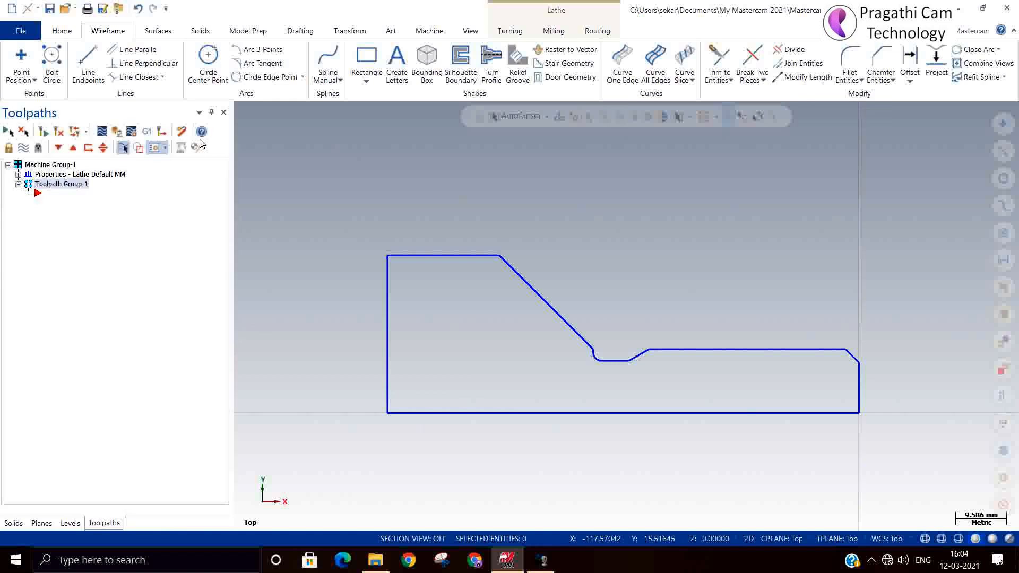
Define the left-spindle stock as a cylinder from two points, the origin and the profile's far upper corner.
click(18, 174)
double_click(62, 203)
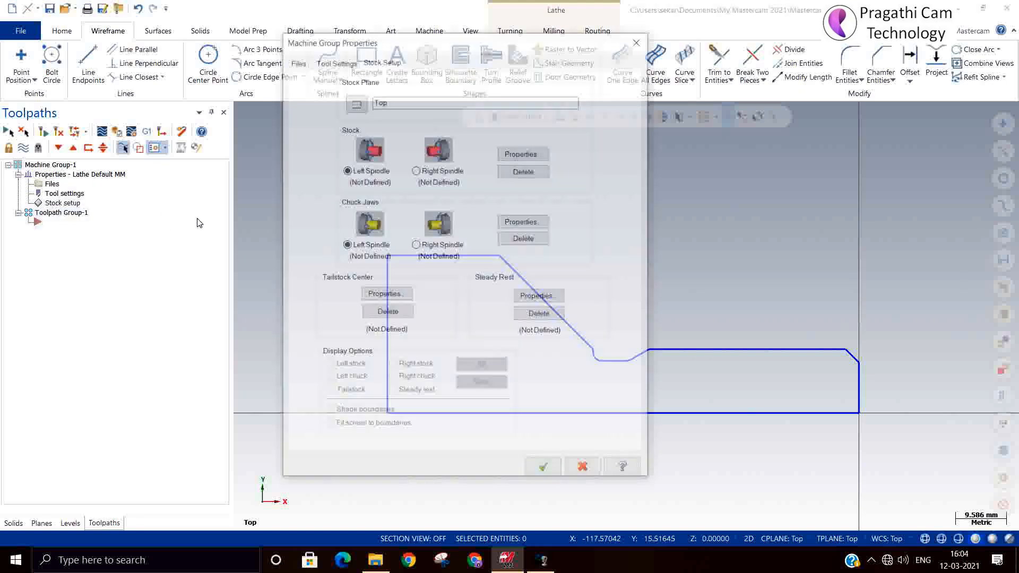
click(524, 152)
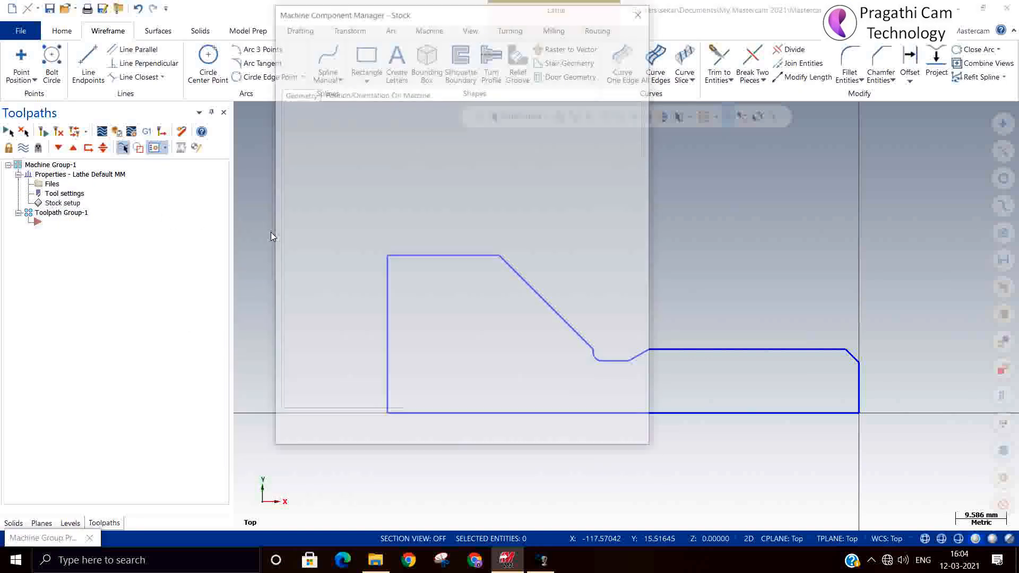
click(342, 174)
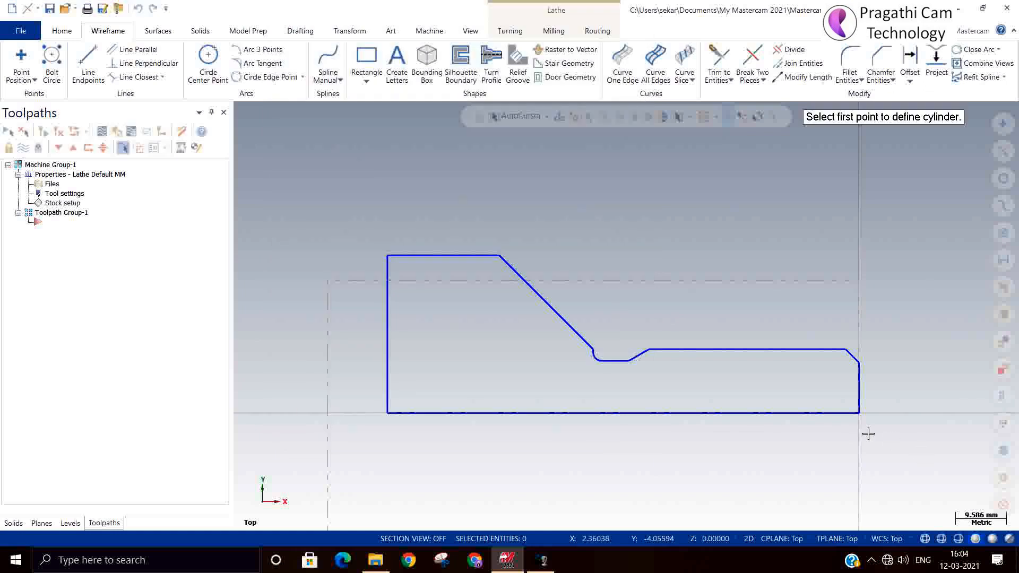
click(861, 413)
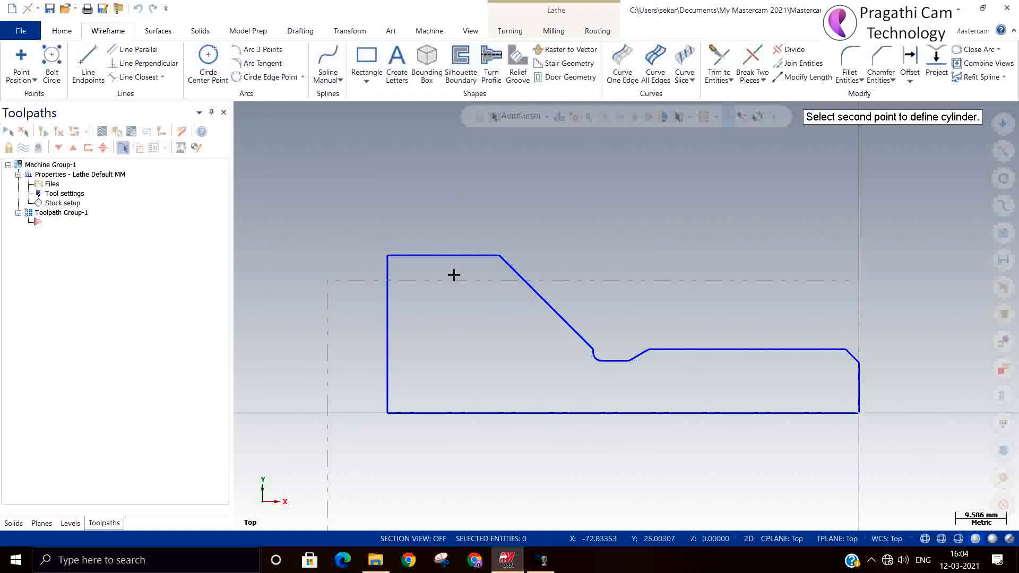
click(388, 254)
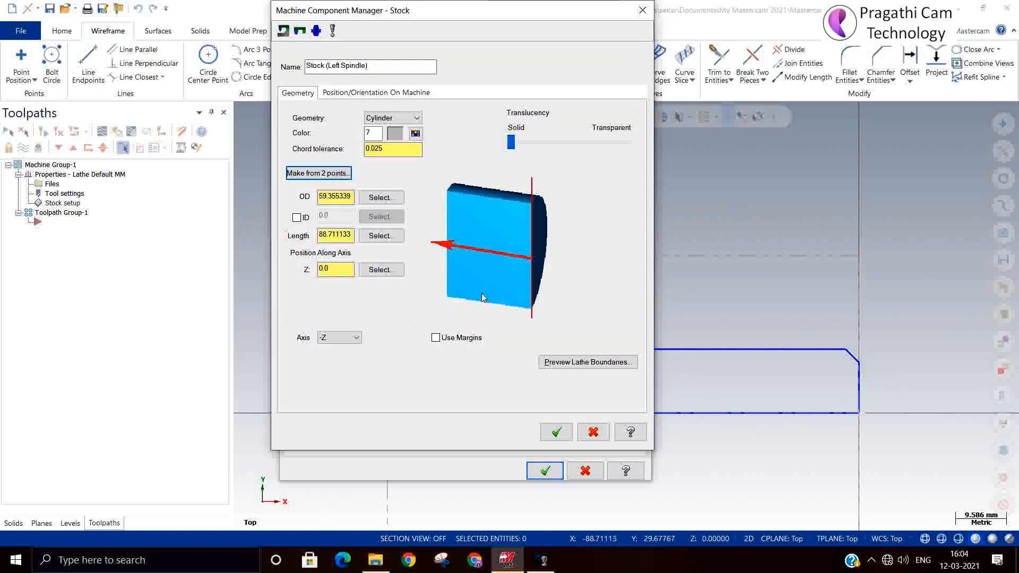
click(556, 432)
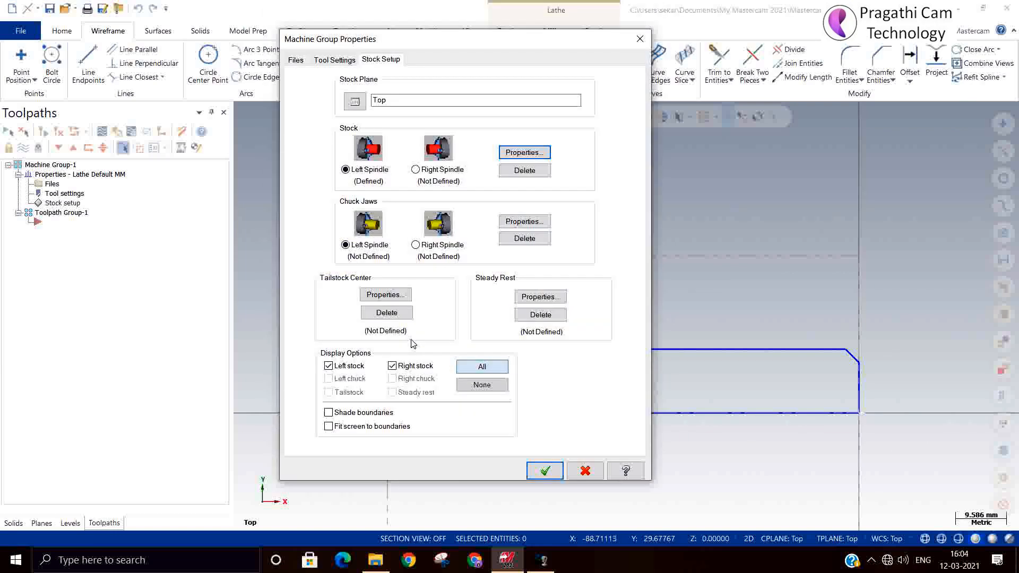
Position the left-spindle chuck jaws' reference point at the midpoint of the profile's outermost horizontal line.
click(523, 223)
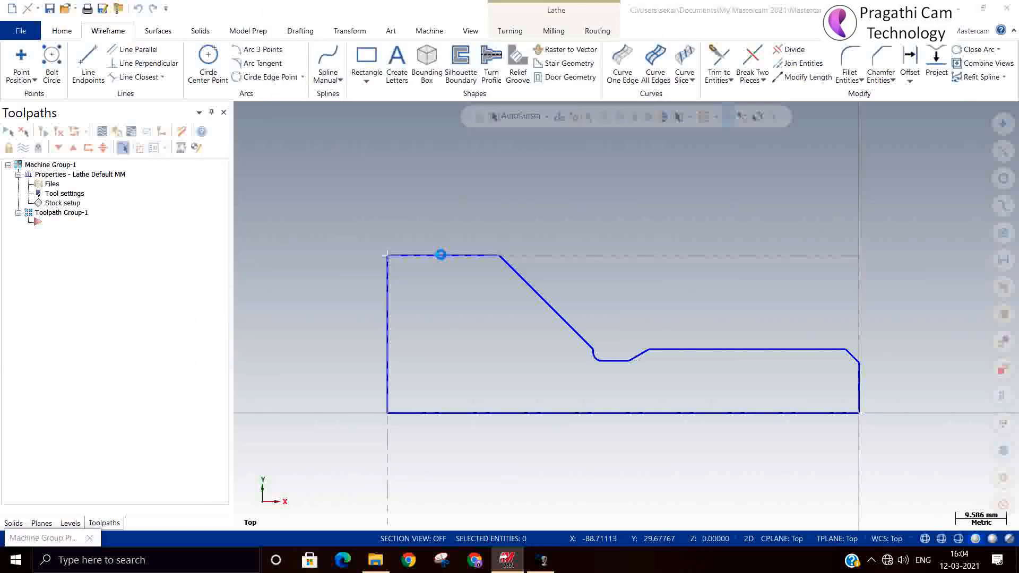
click(440, 257)
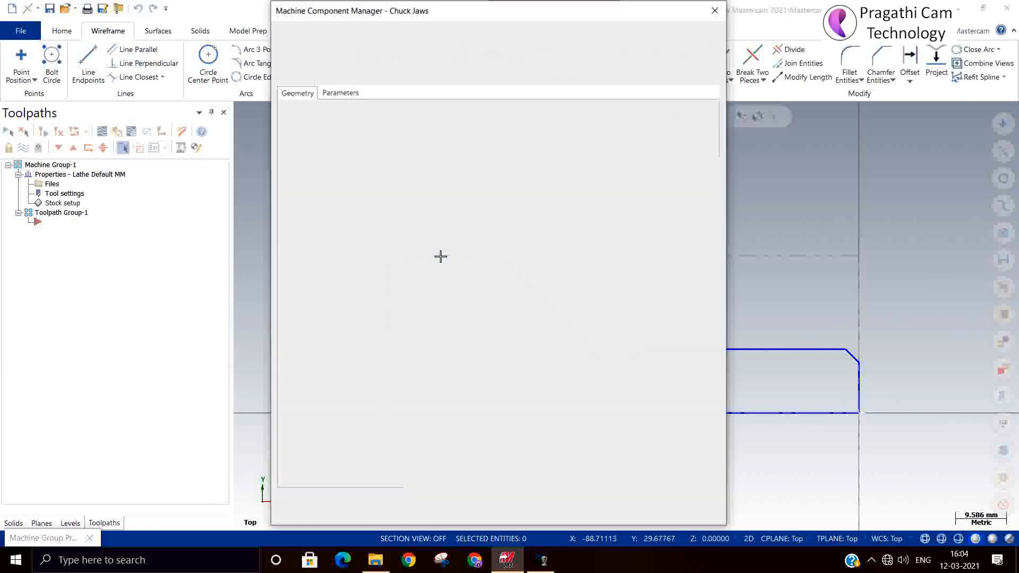
click(345, 94)
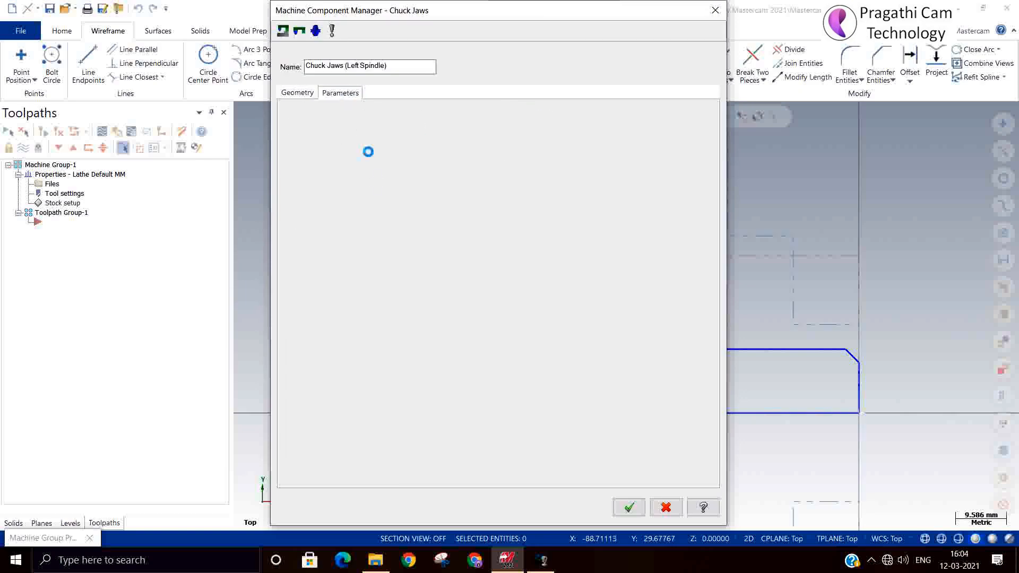
click(397, 367)
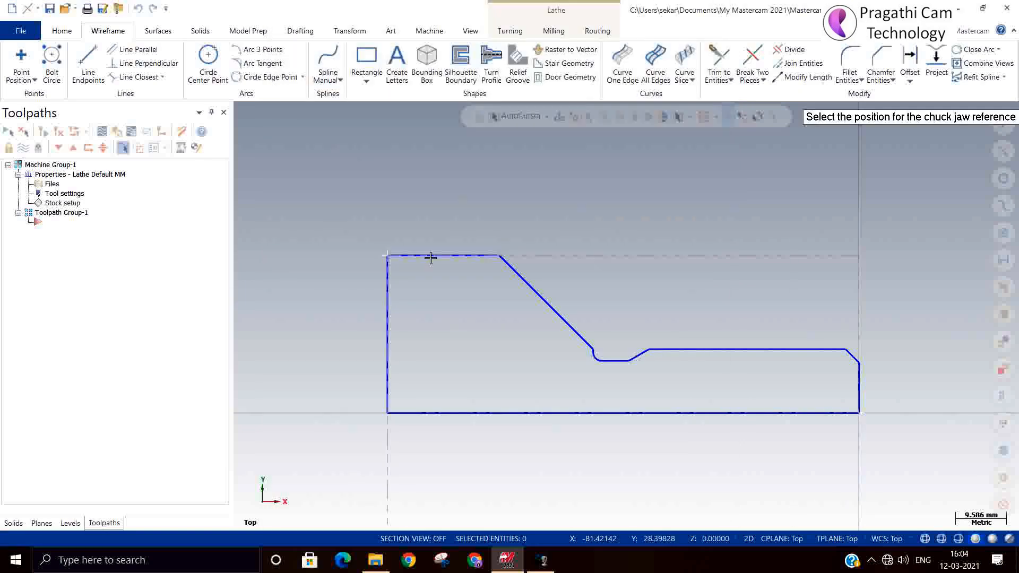
click(445, 256)
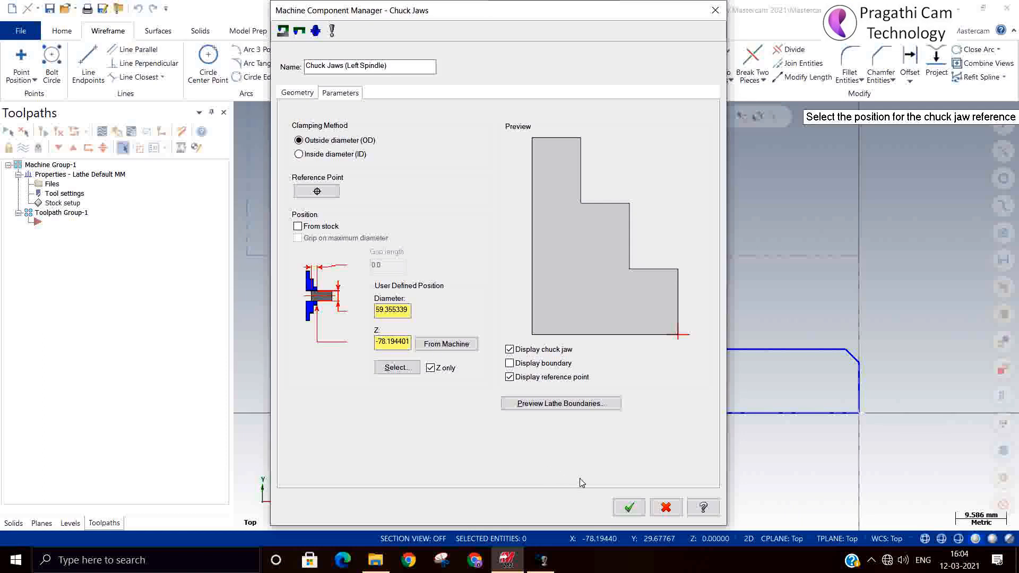
Preview the lathe boundaries around the jaws and accept the stock setup with shaded boundaries.
click(563, 404)
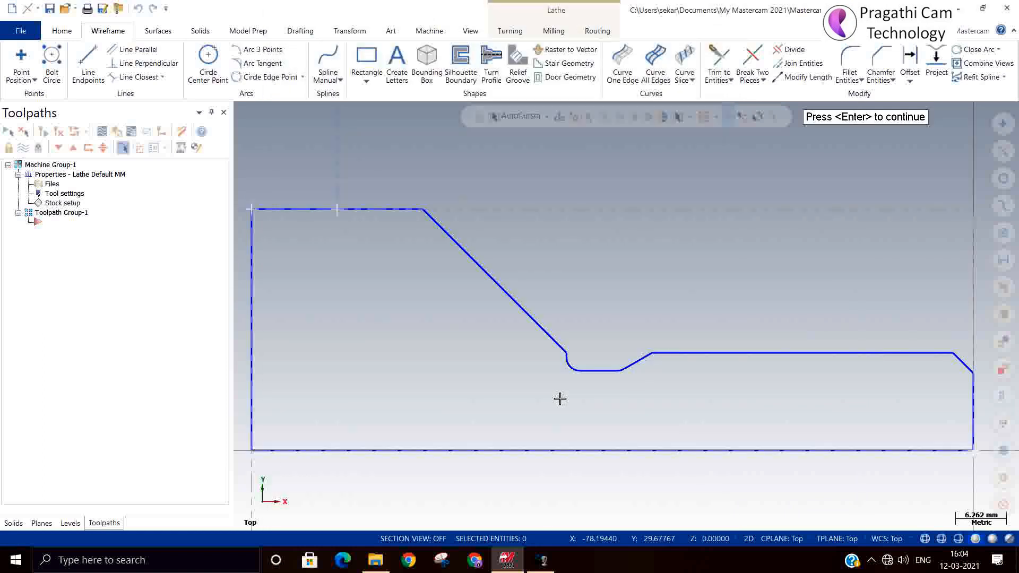
scroll(586, 395, down, 4)
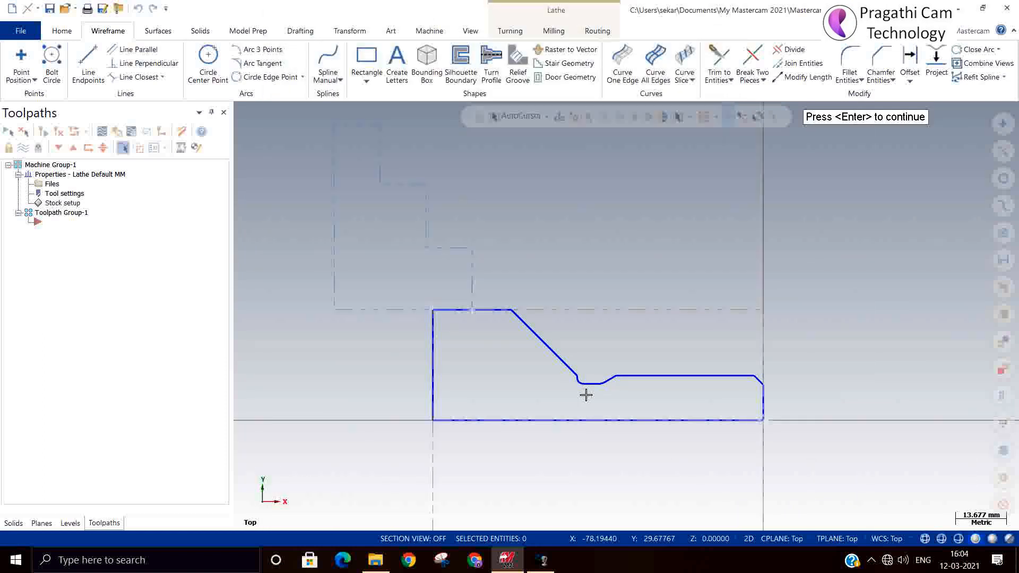
scroll(586, 395, down, 1)
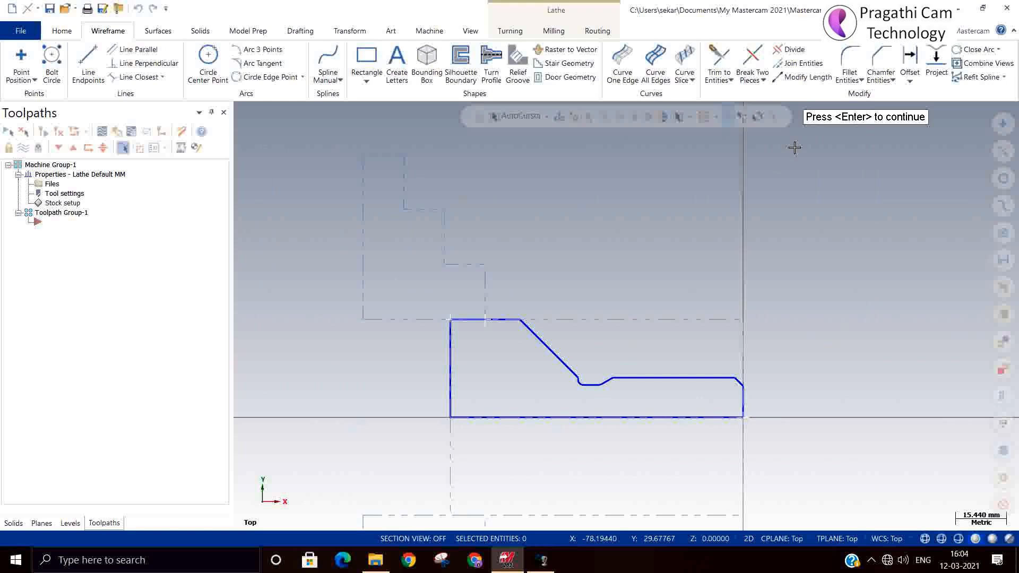
key(Return)
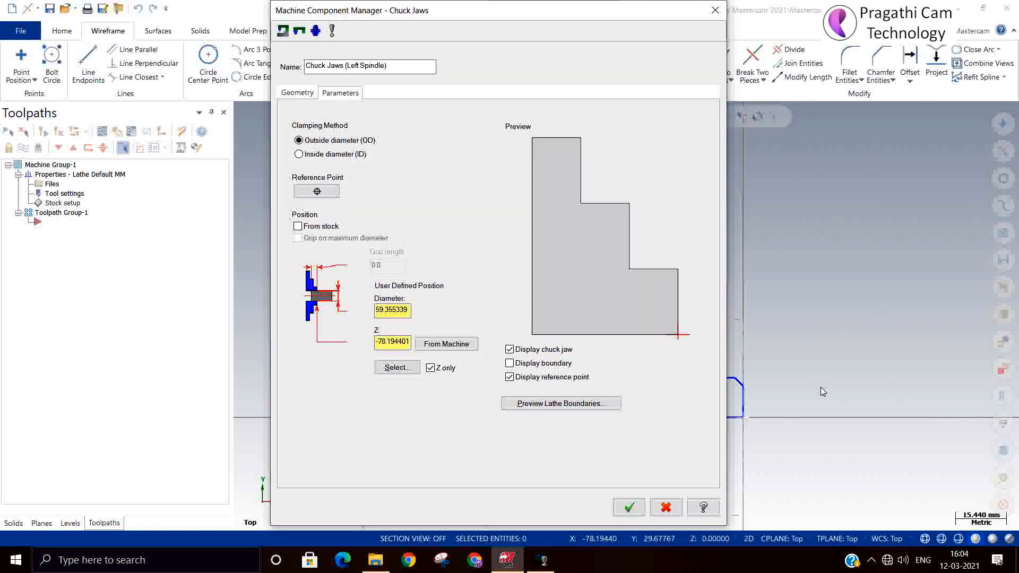
click(629, 507)
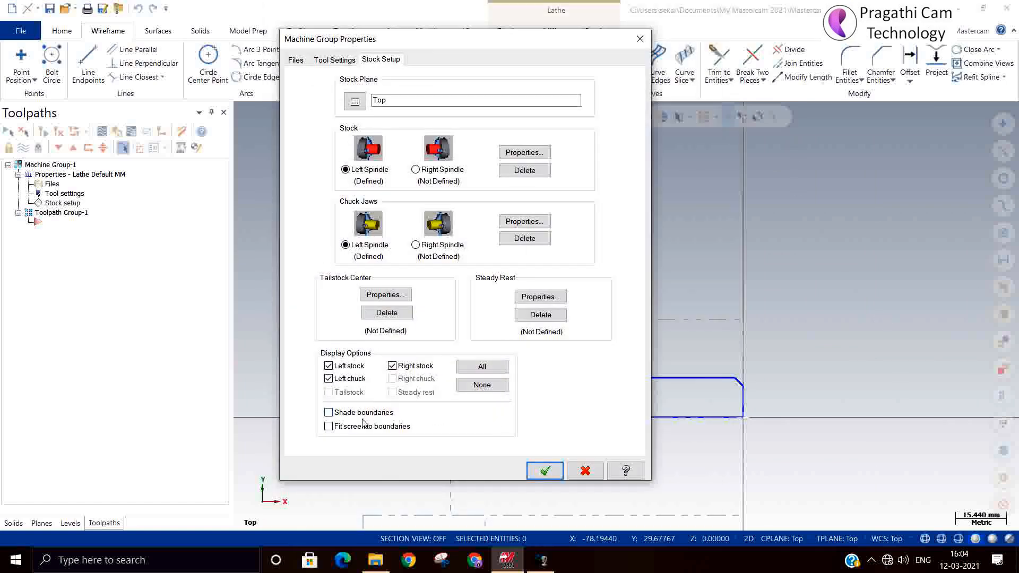
click(545, 470)
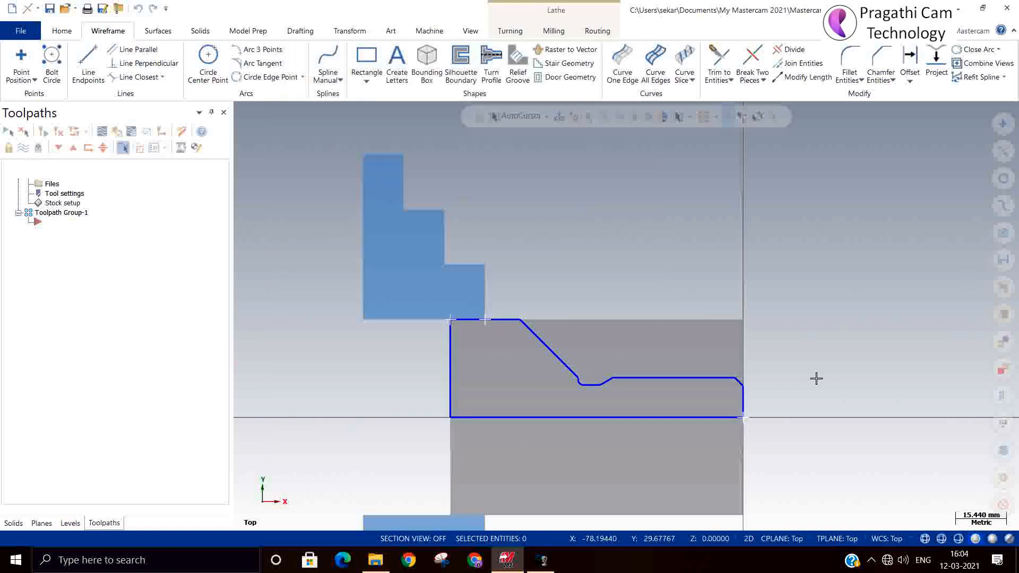
Start a lathe Rough toolpath and partially chain the profile from the end chamfer through the relief groove to the 135-degree line.
scroll(788, 373, up, 2)
scroll(557, 277, down, 2)
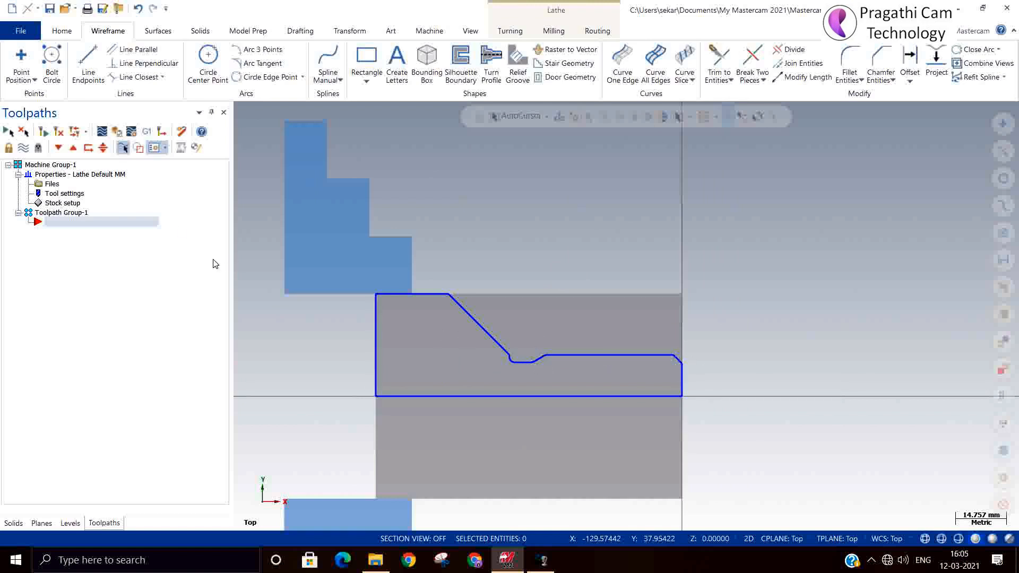
click(595, 32)
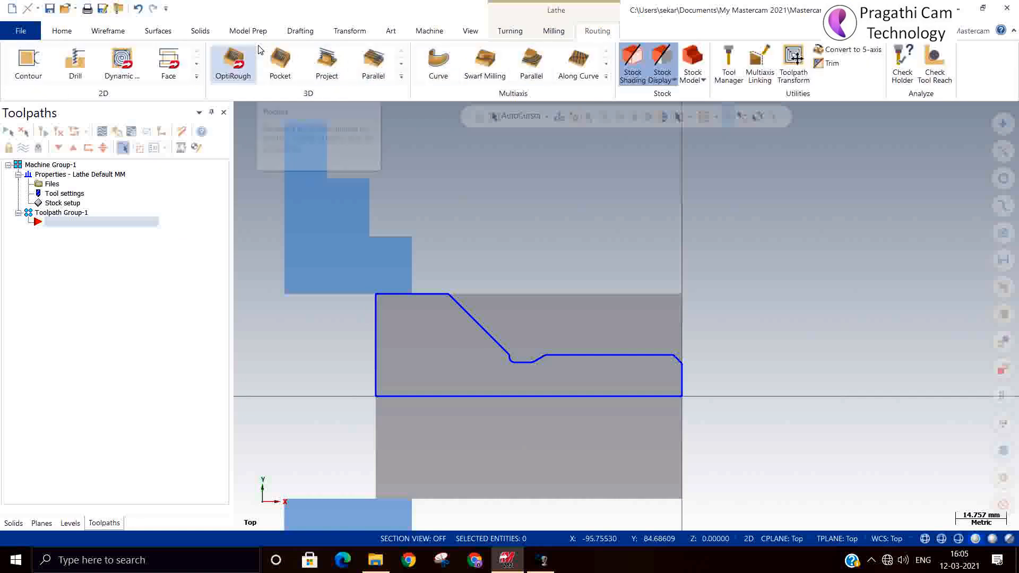
click(517, 33)
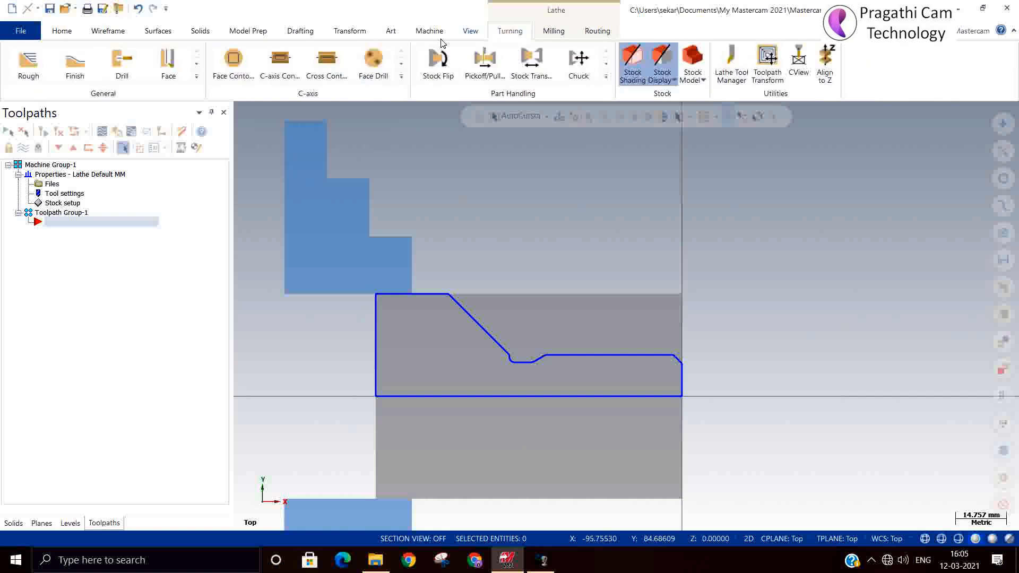
click(196, 78)
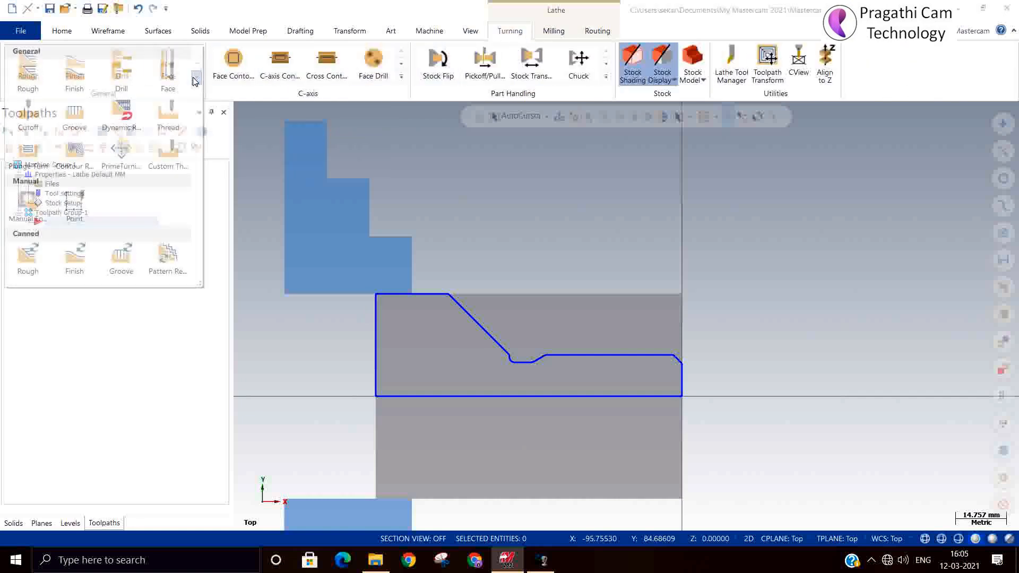
click(28, 70)
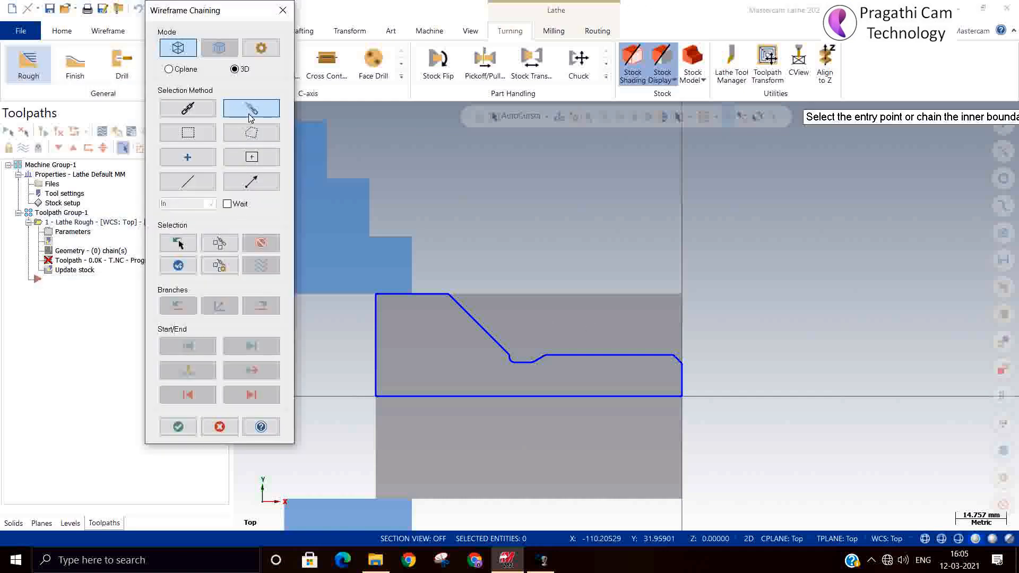
scroll(663, 367, up, 3)
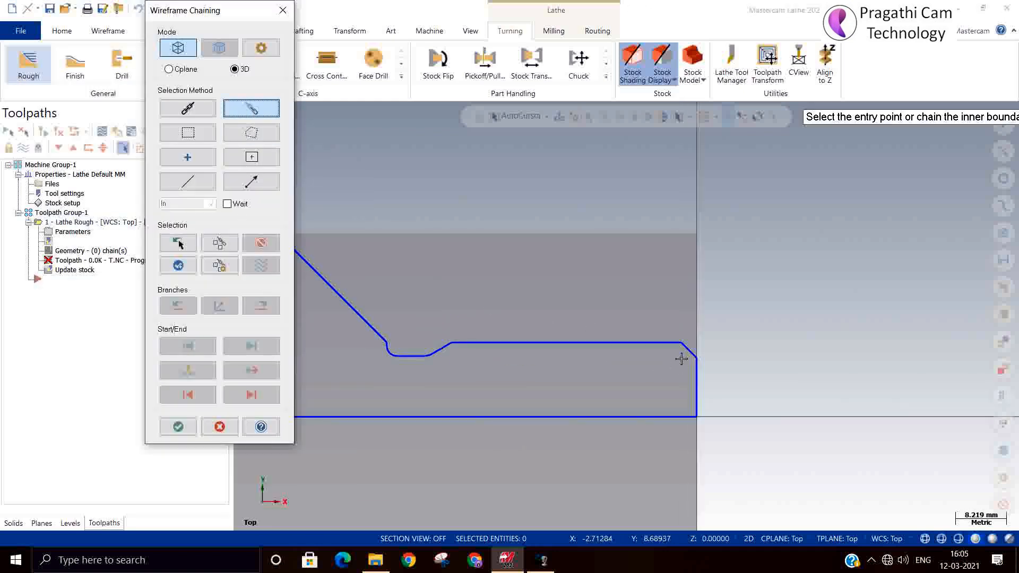
click(696, 349)
scroll(834, 384, down, 2)
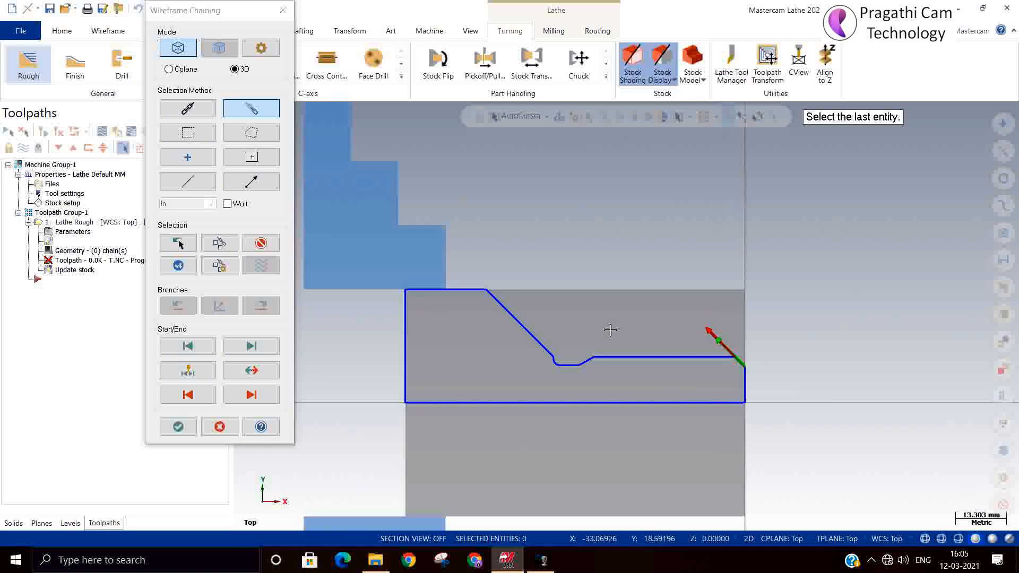
click(519, 311)
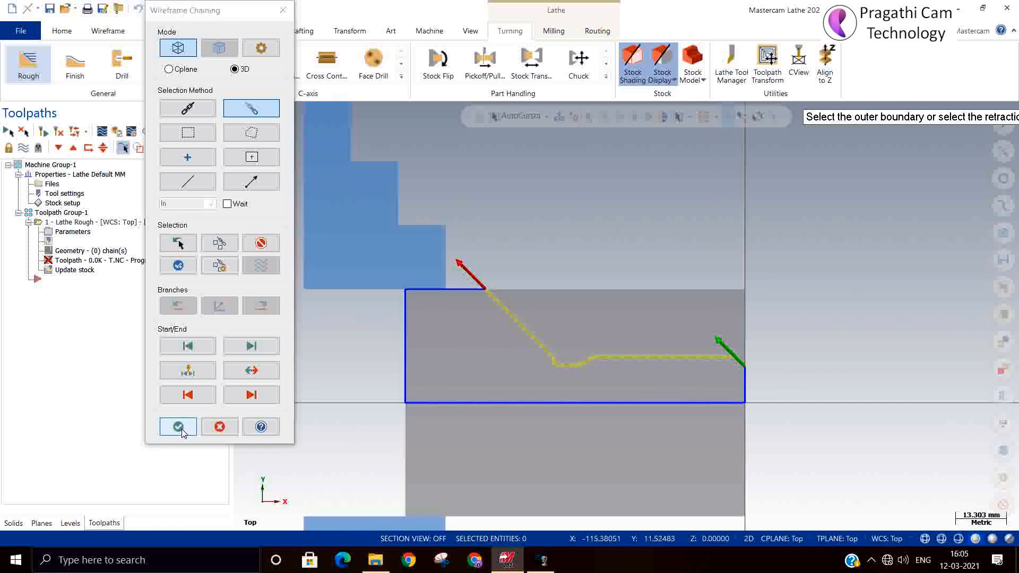
click(178, 427)
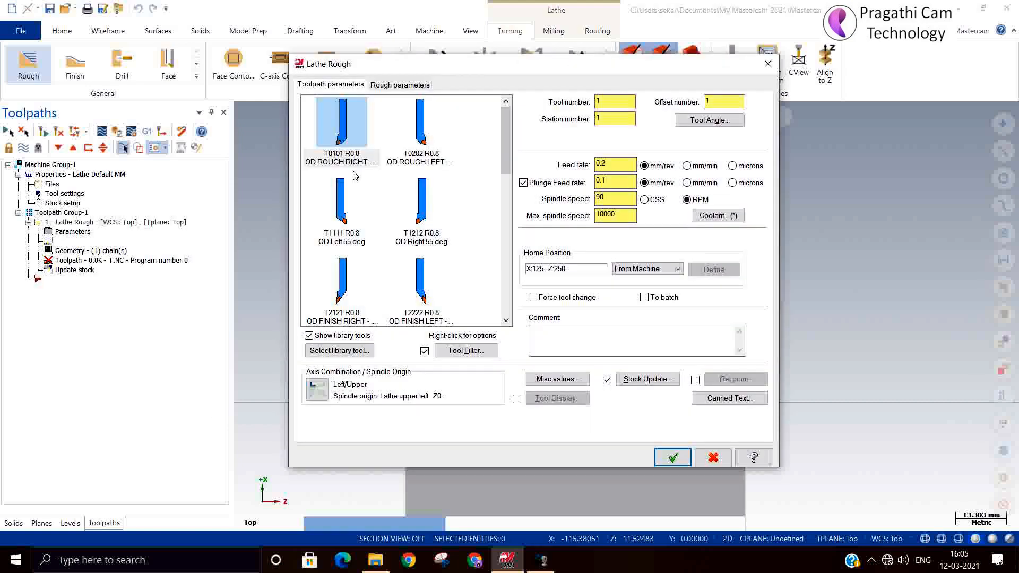
Set clockwise spindle rotation for the T0202 R0.8 OD ROUGH LEFT 80-degree tool and use it for the rough toolpath.
double_click(409, 141)
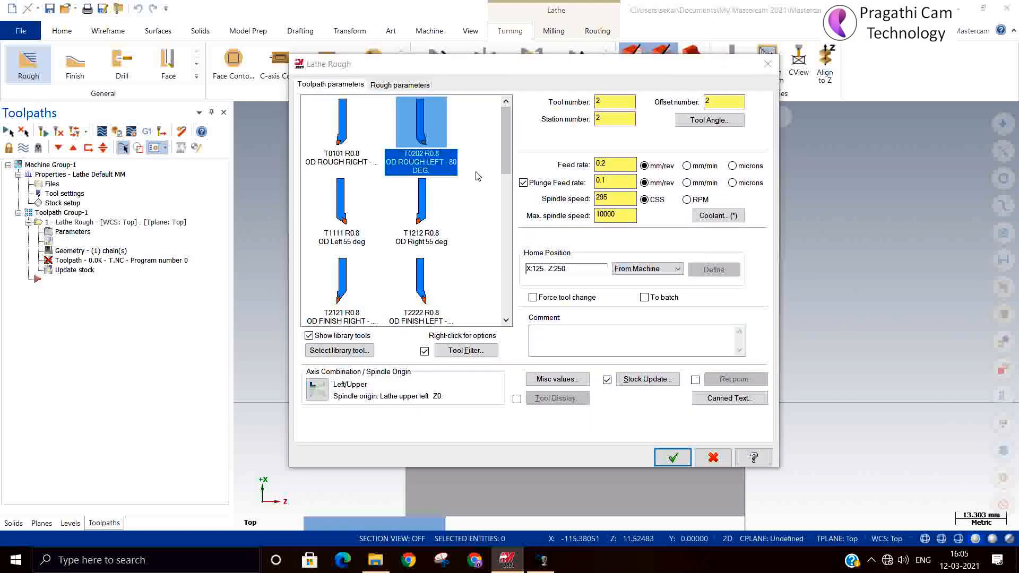
click(732, 108)
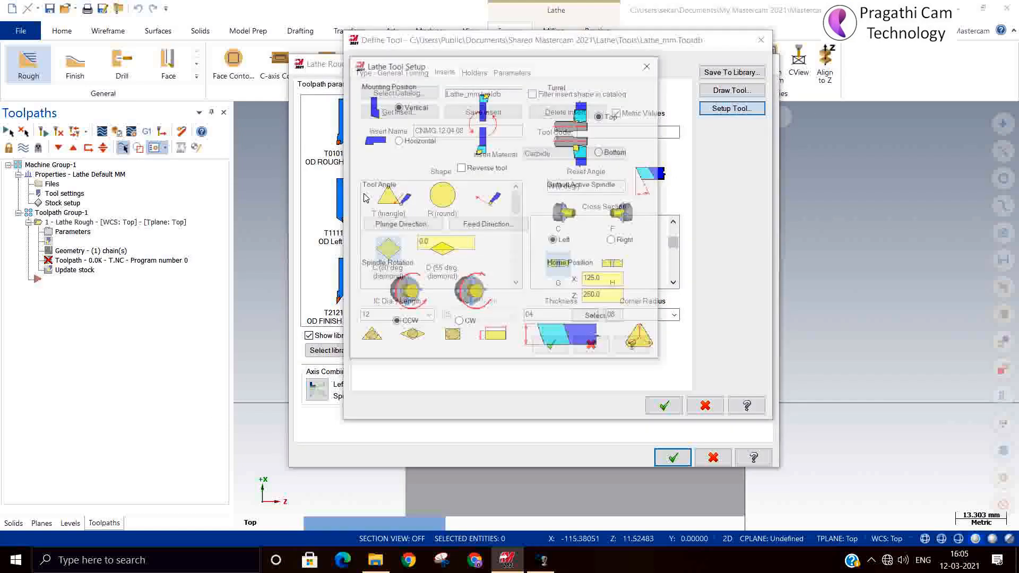
click(458, 323)
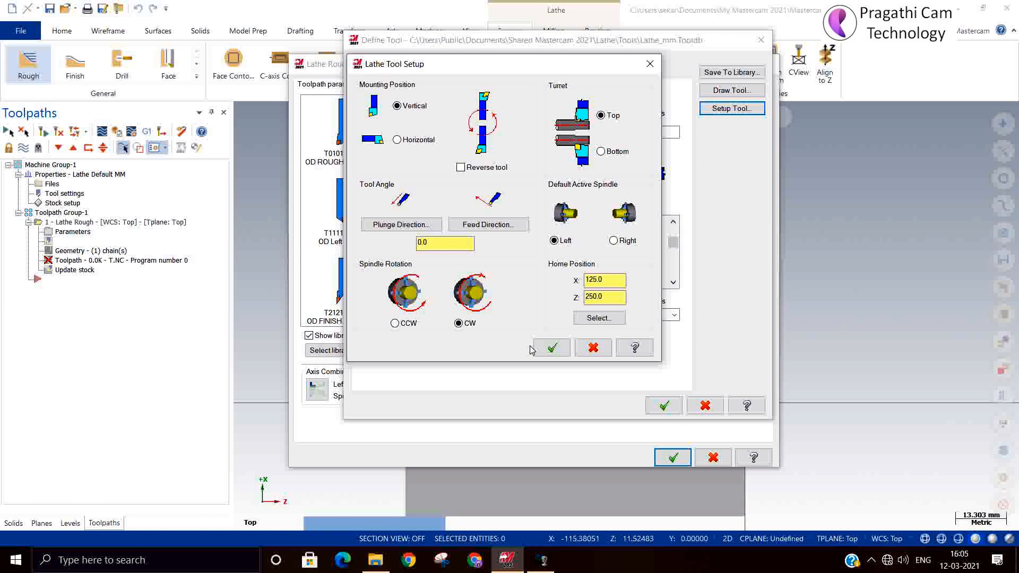
click(549, 348)
click(661, 406)
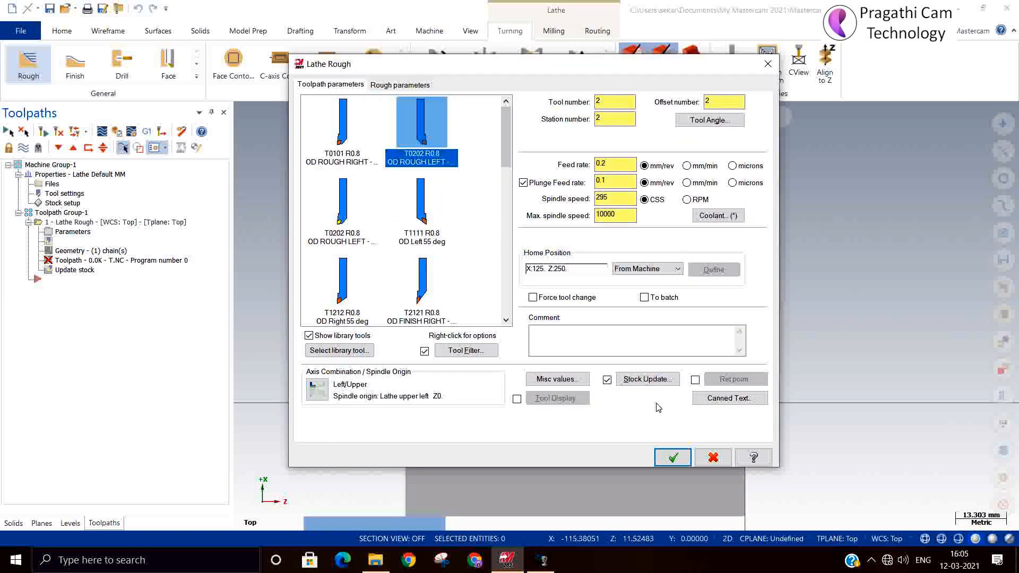
click(344, 221)
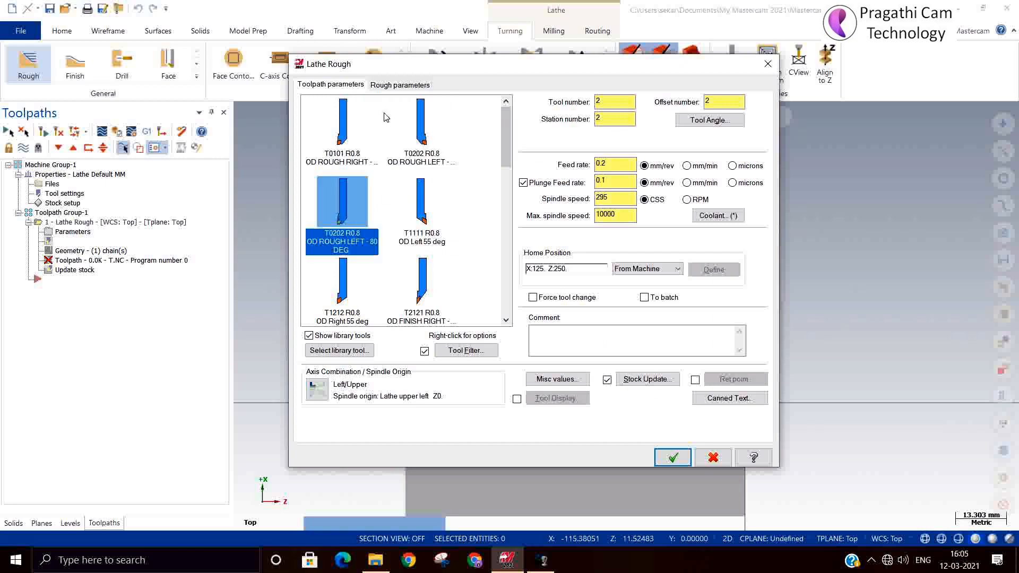
Set the roughing depth of cut to 1 with stock recognition using stock for the outer boundary, and generate the rough toolpath.
click(398, 86)
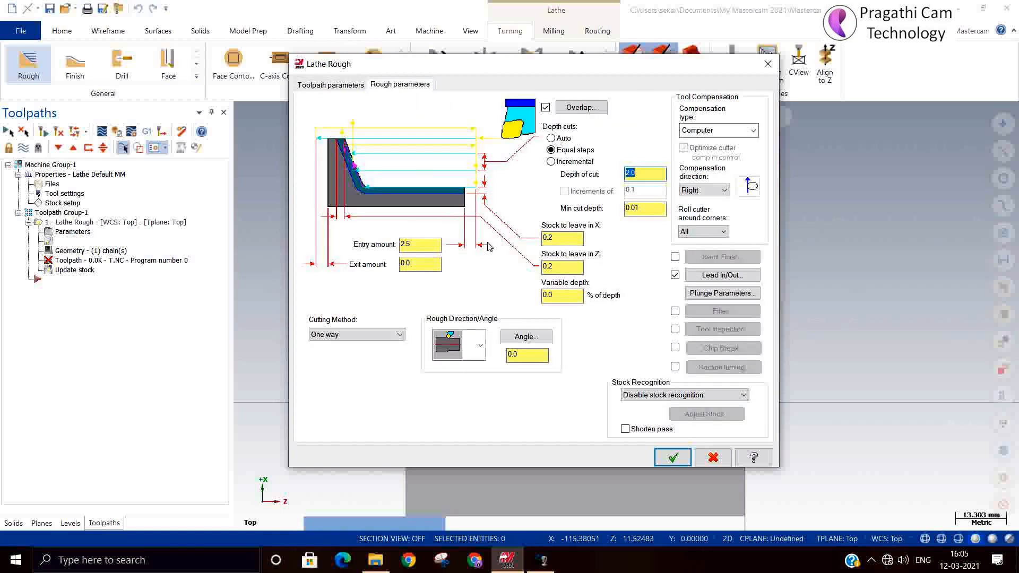
click(653, 397)
click(655, 422)
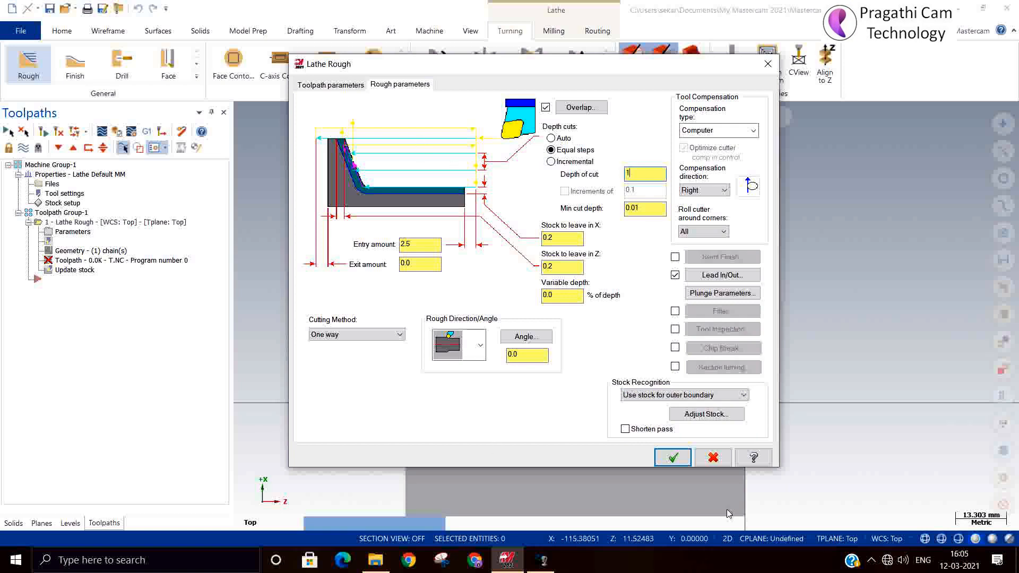
click(673, 457)
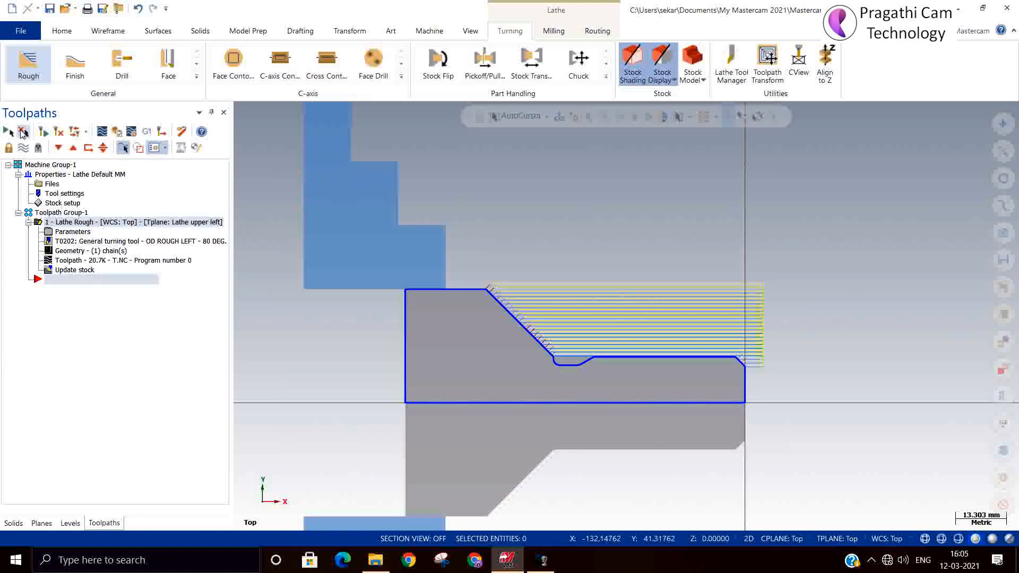
Start a lathe Finish toolpath that reuses the previous chain from the end chamfer to the 135-degree line.
click(75, 63)
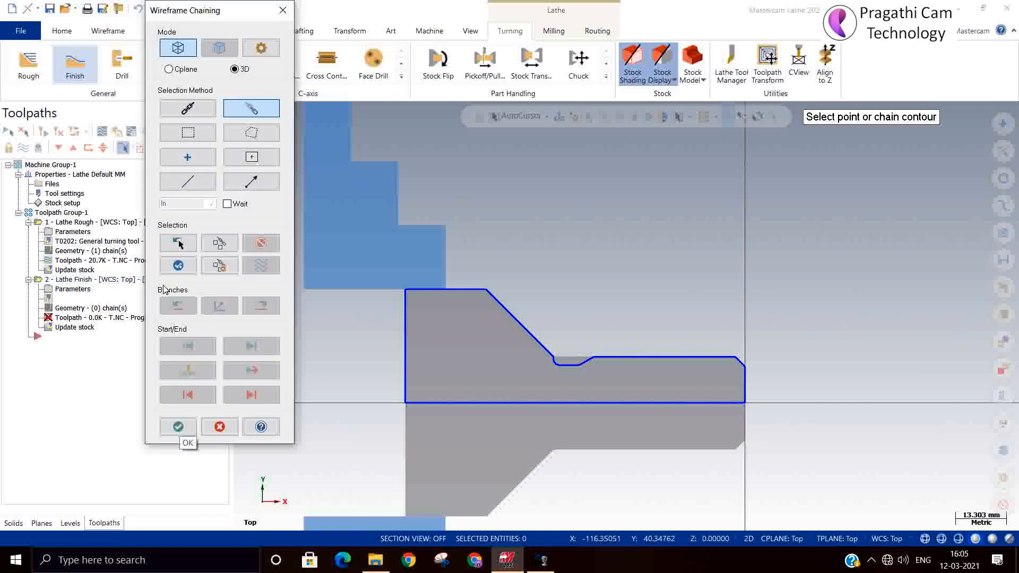
click(178, 244)
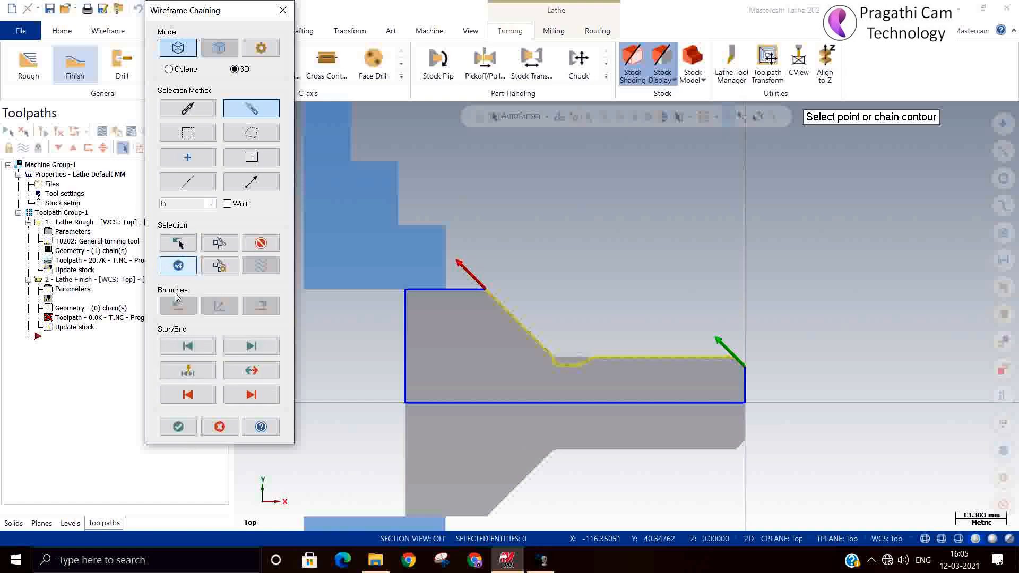
click(175, 425)
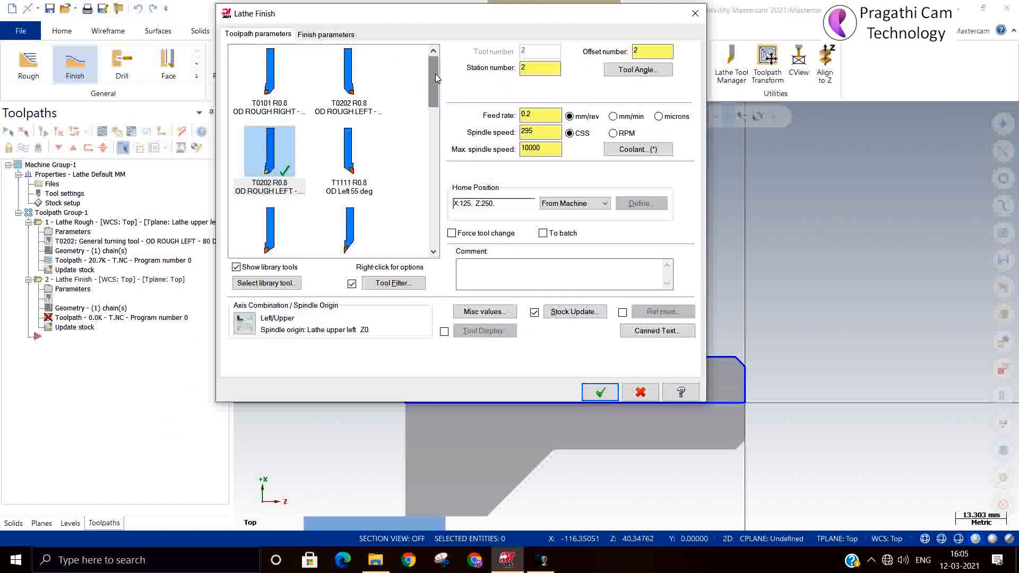
Set clockwise spindle rotation for the T2222 R0.8 OD FINISH LEFT 35-degree tool and generate the finish toolpath with it using default finish parameters.
drag(438, 76, 439, 109)
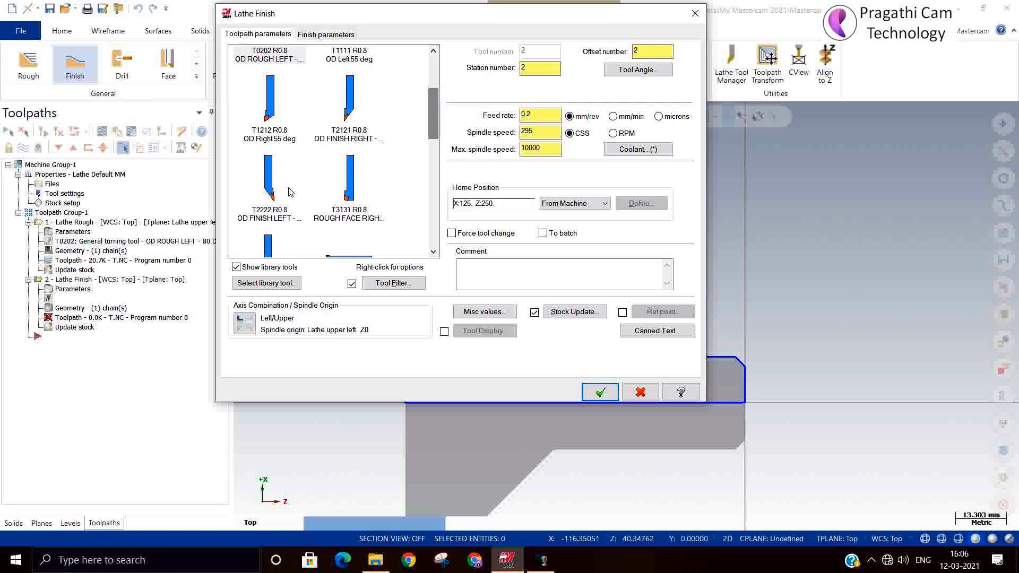
click(263, 207)
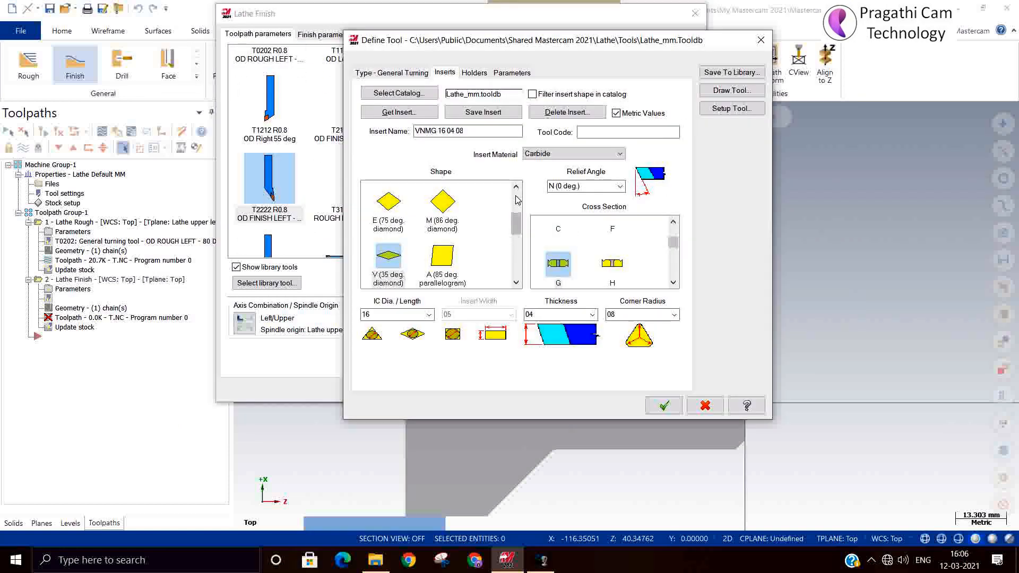
click(732, 108)
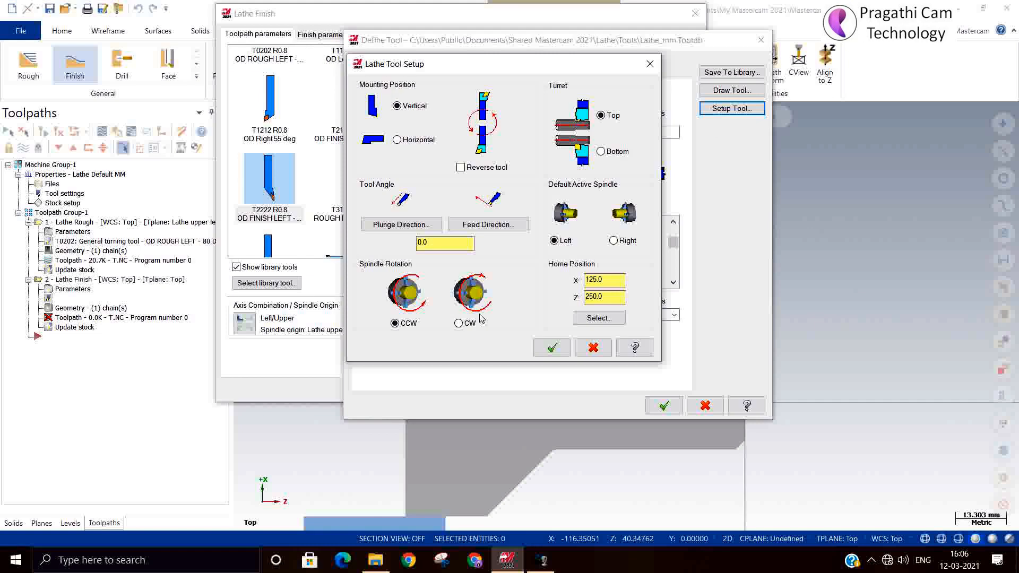
click(460, 323)
click(551, 347)
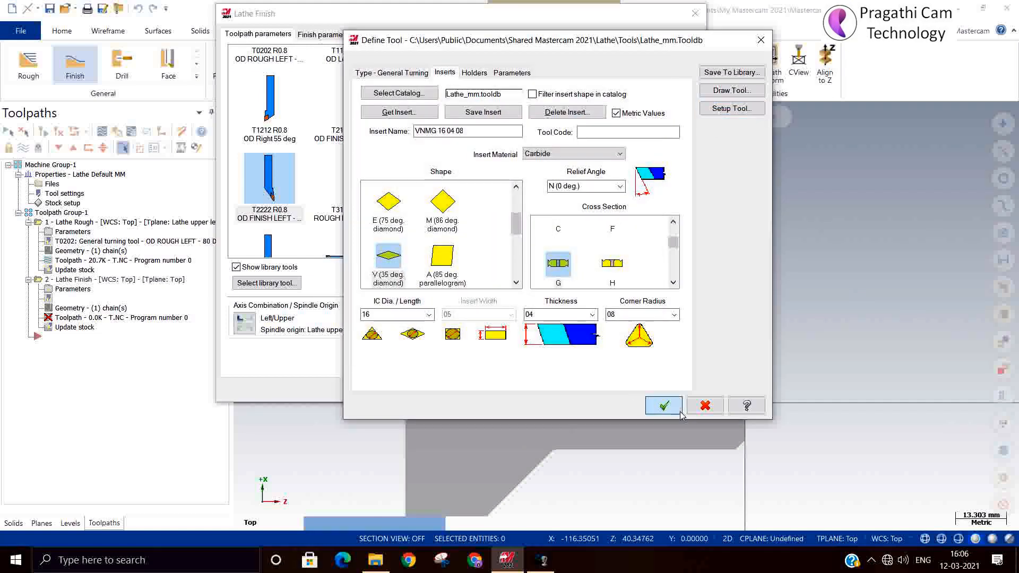
click(663, 406)
click(274, 222)
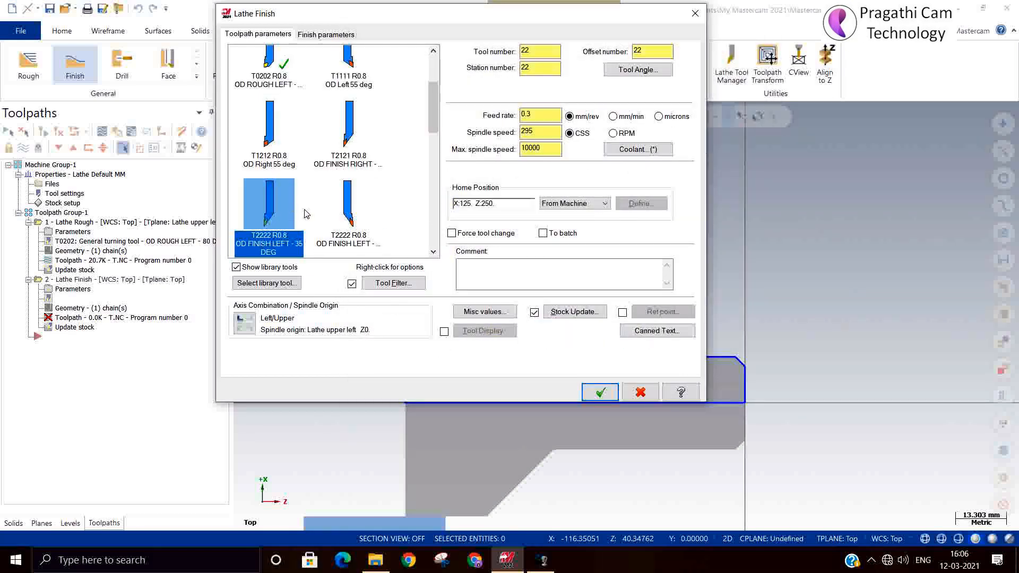
click(317, 35)
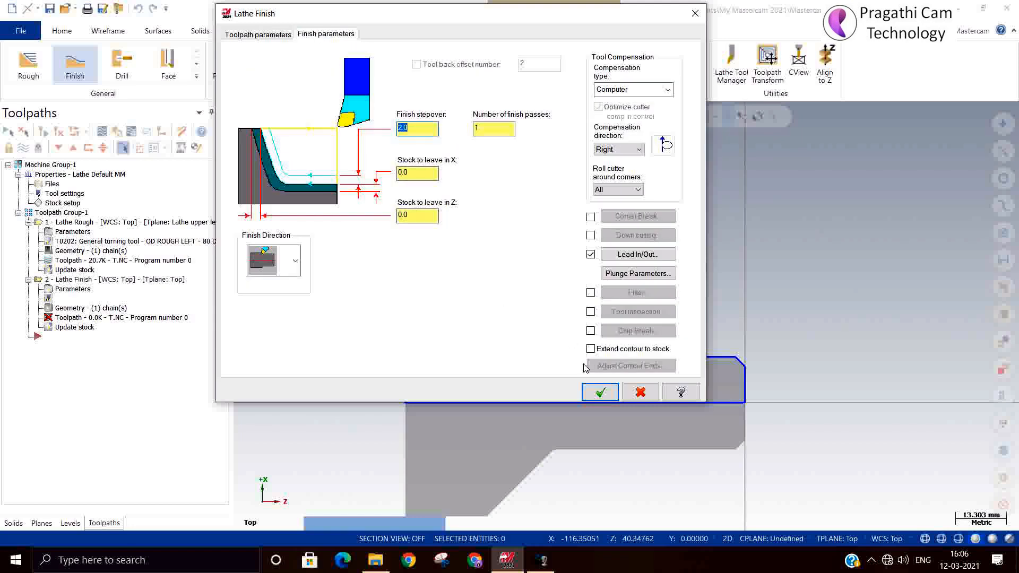
click(600, 392)
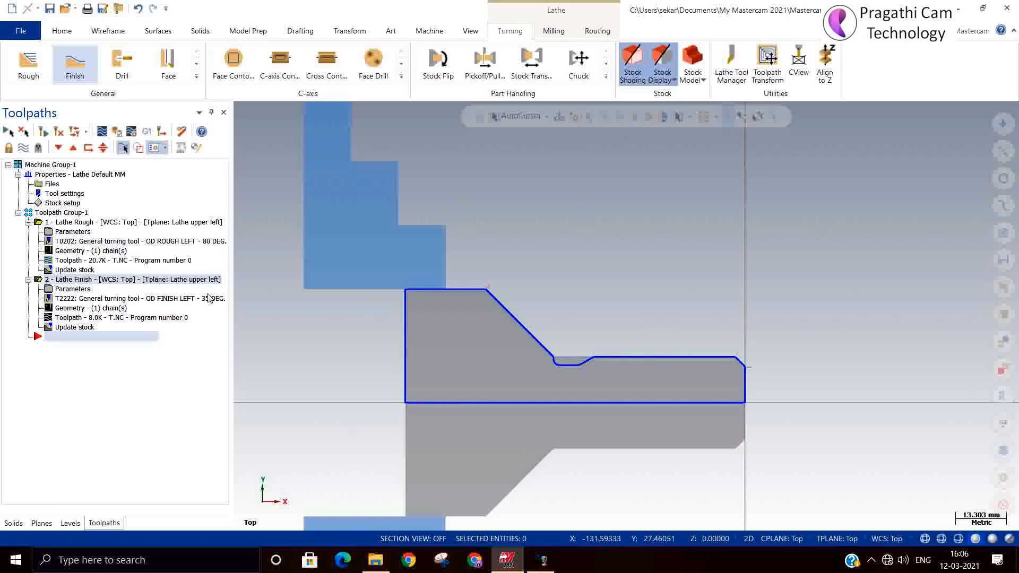
Start a lathe Groove toolpath defined by Chain and partially chain the relief groove from its sloped wall to the opposite wall.
click(197, 76)
click(74, 113)
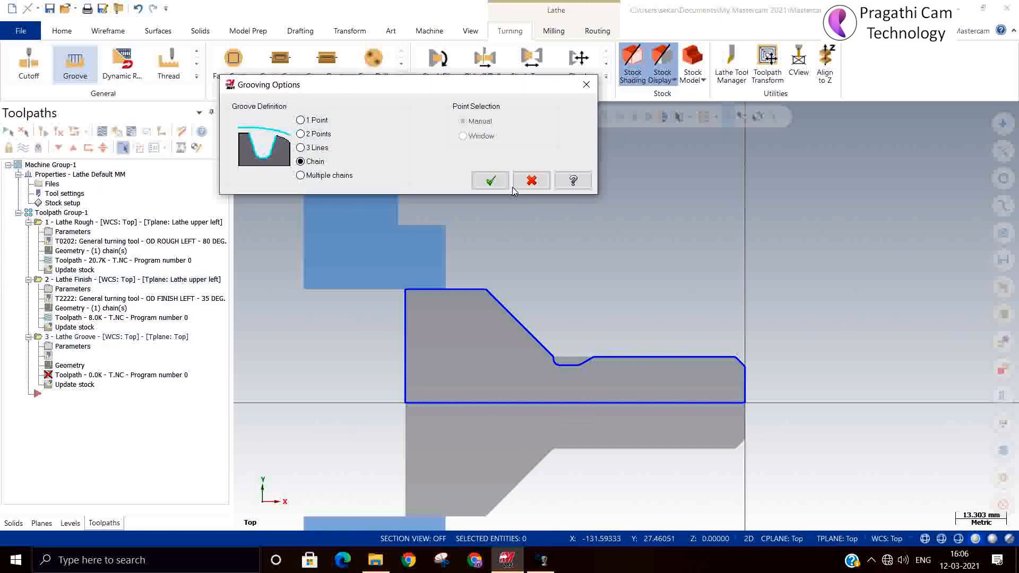
click(490, 181)
scroll(586, 409, up, 5)
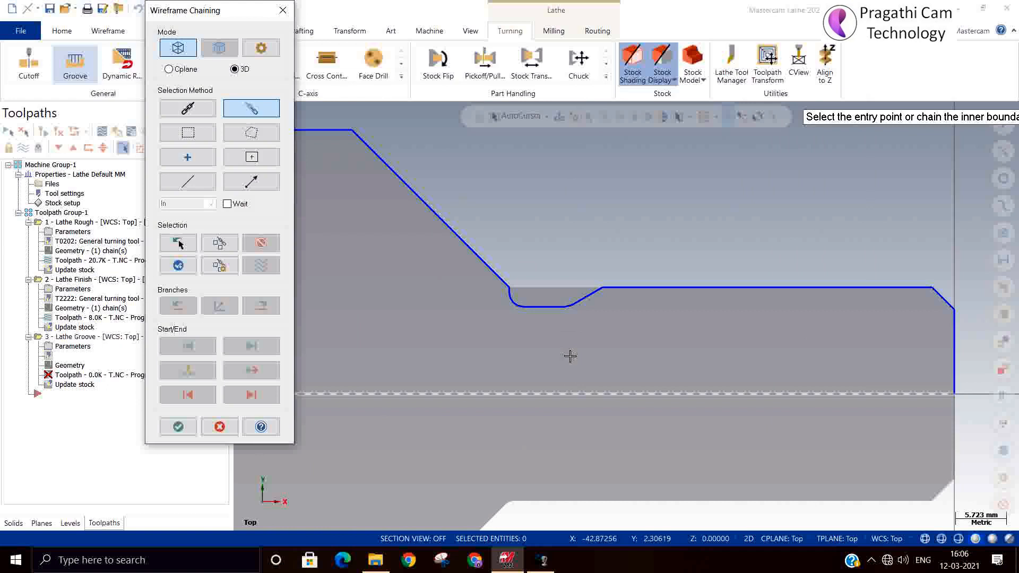
click(588, 296)
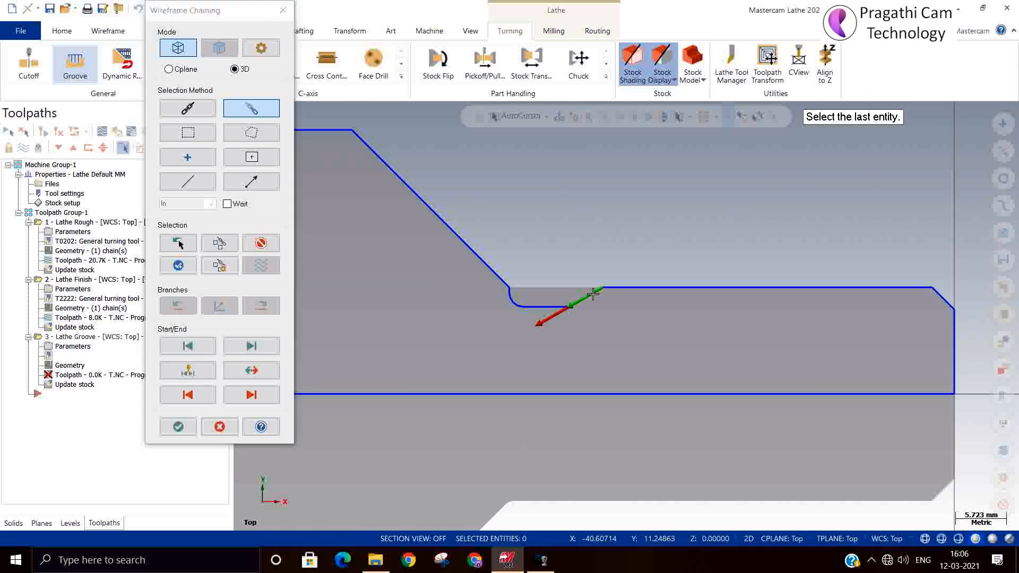
click(510, 290)
click(181, 426)
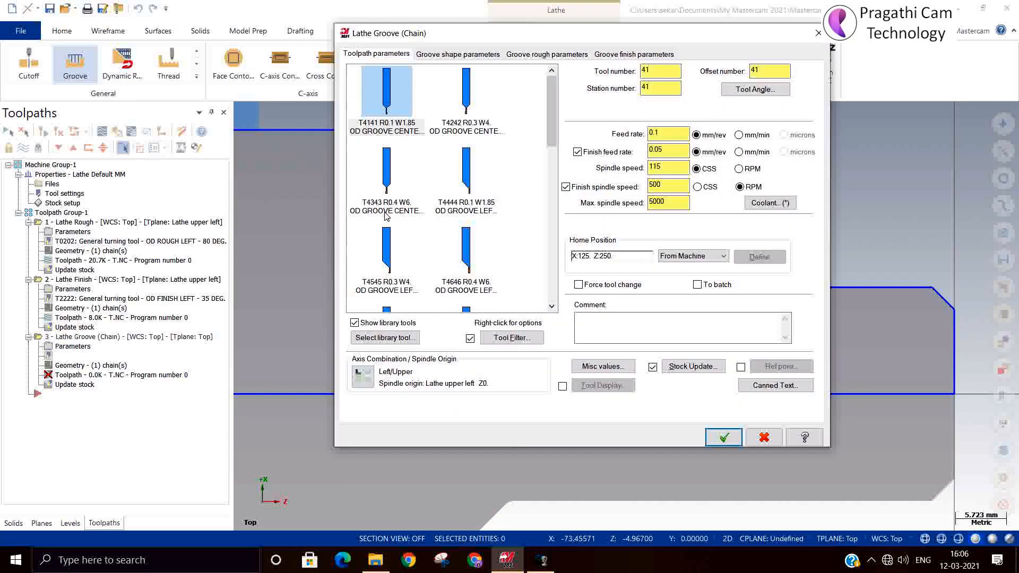
Generate the groove toolpath with the T4141 R0.1 W1.85 OD groove center tool, keeping the default groove shape and rough parameters.
click(473, 55)
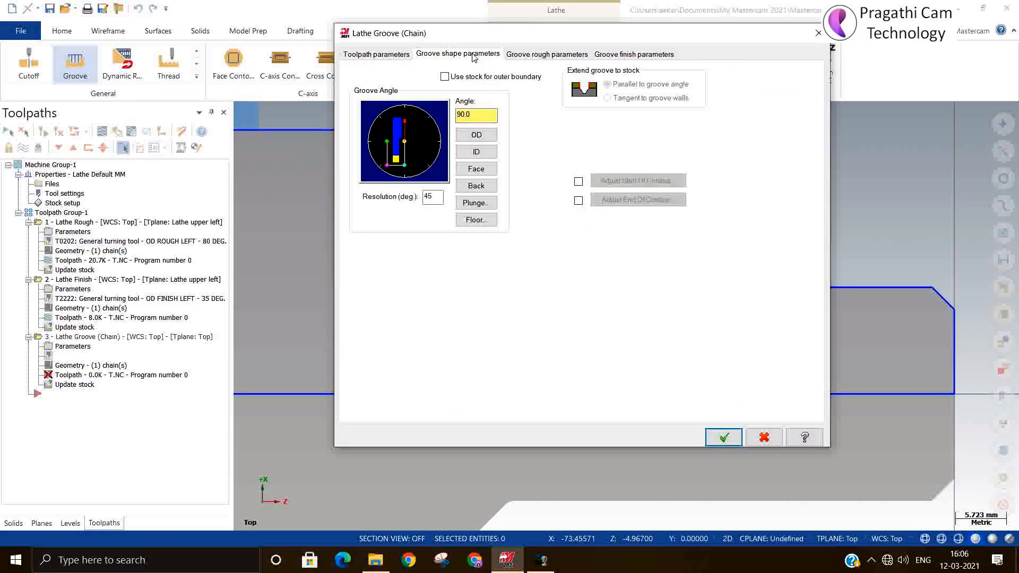
click(536, 54)
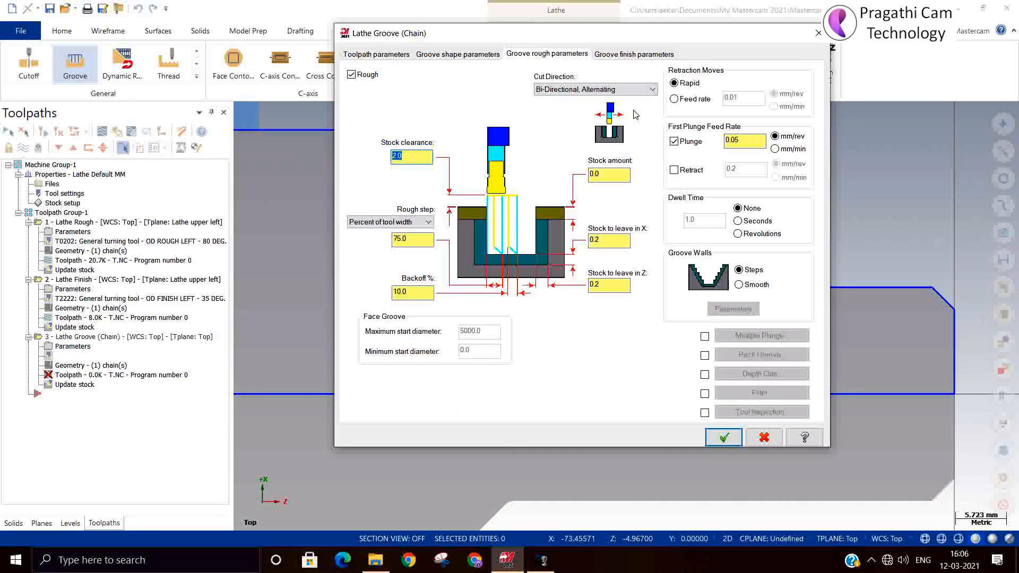
click(723, 438)
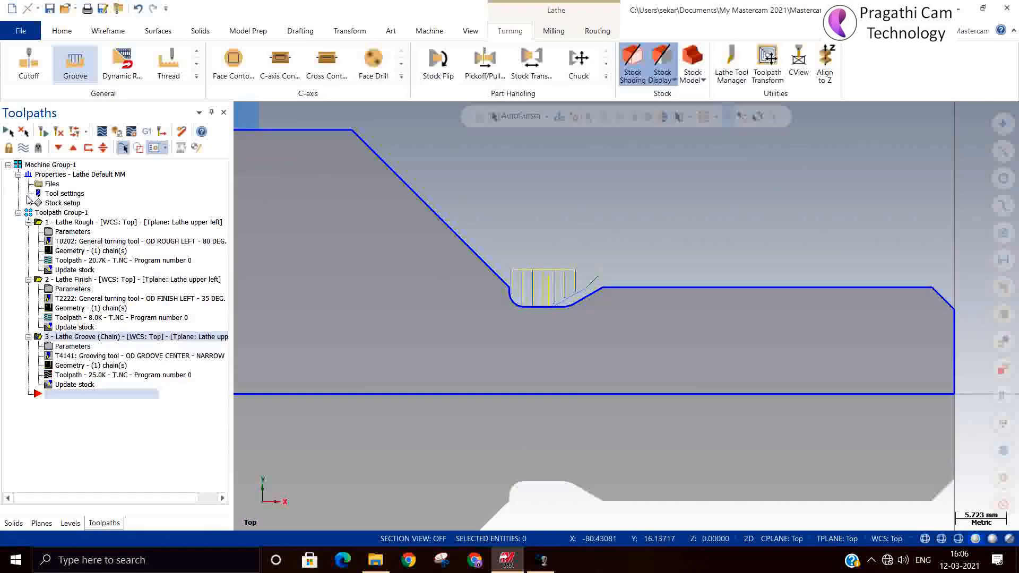
click(56, 204)
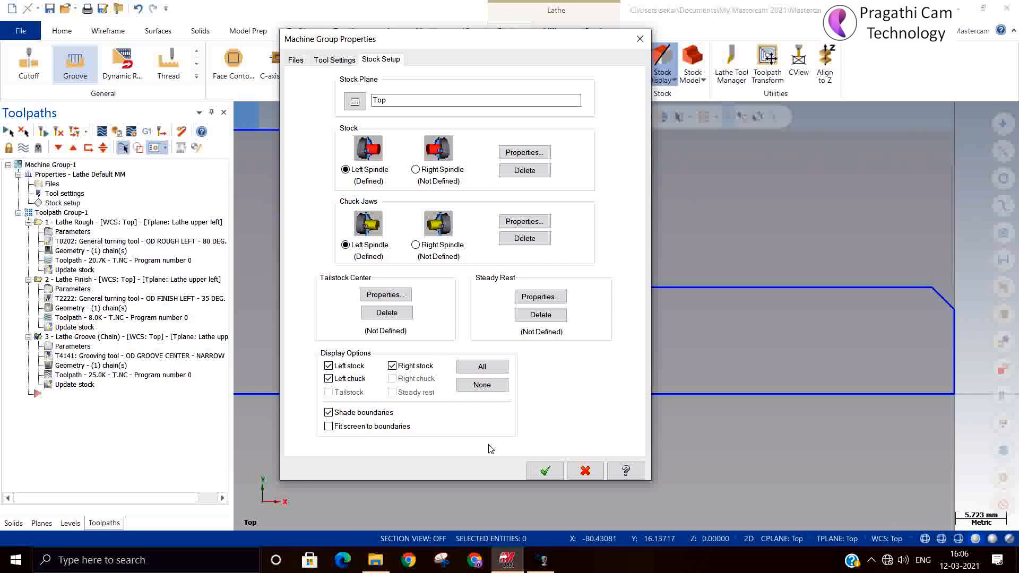
click(542, 471)
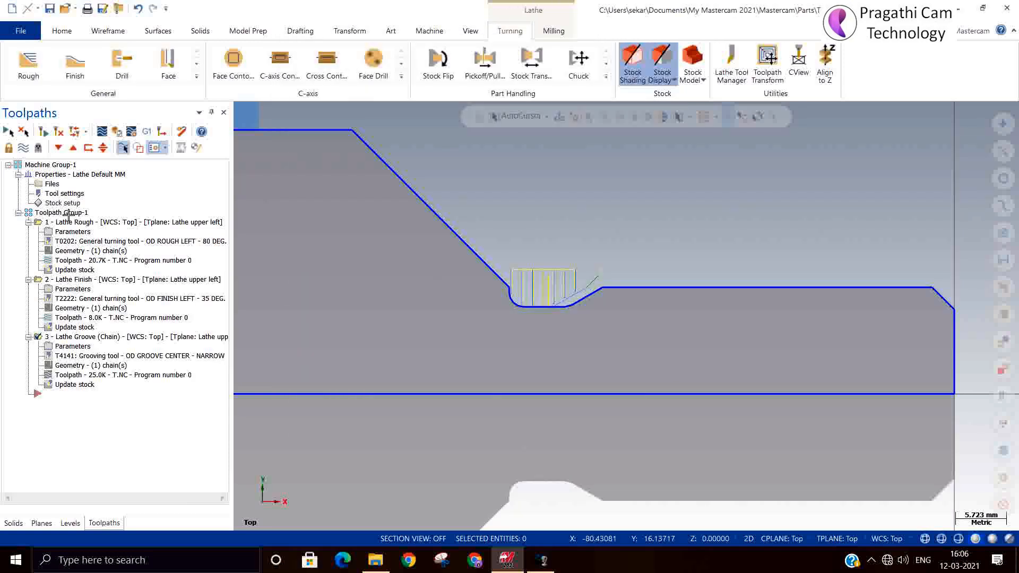
Verify all operations of the toolpath group in the simulator, inspect the machined part in 3D and close the simulator.
click(71, 213)
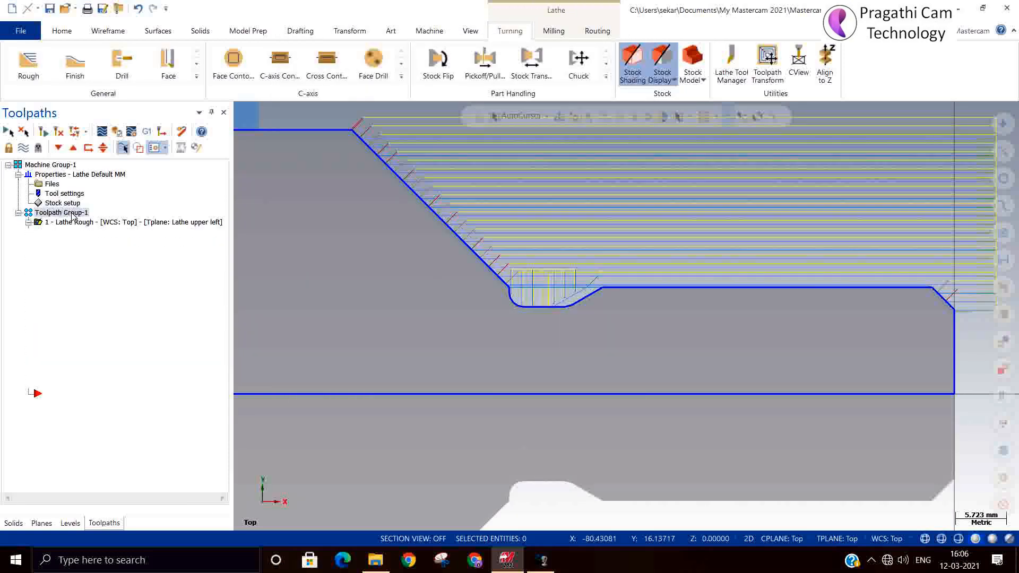
click(116, 131)
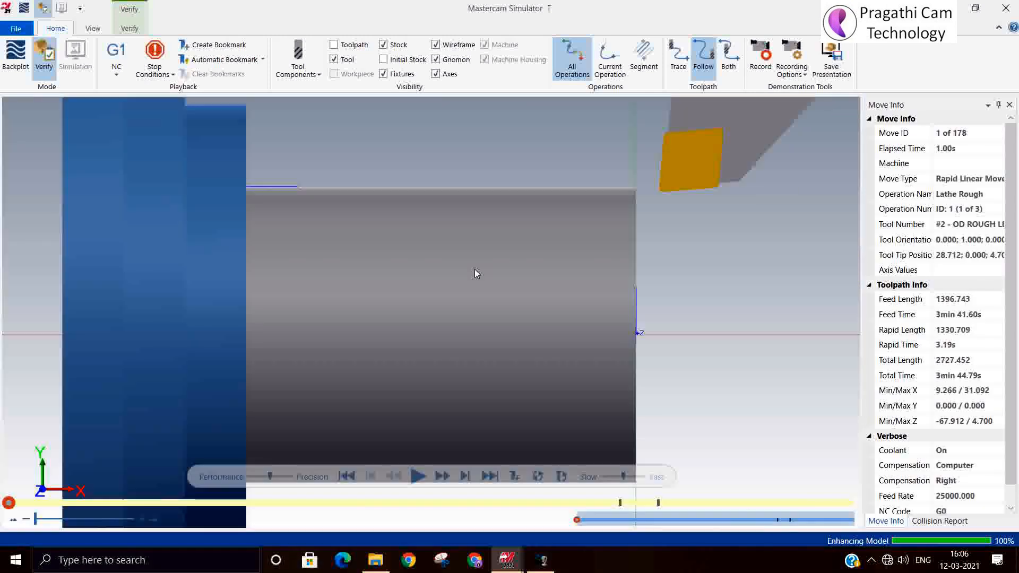
click(418, 477)
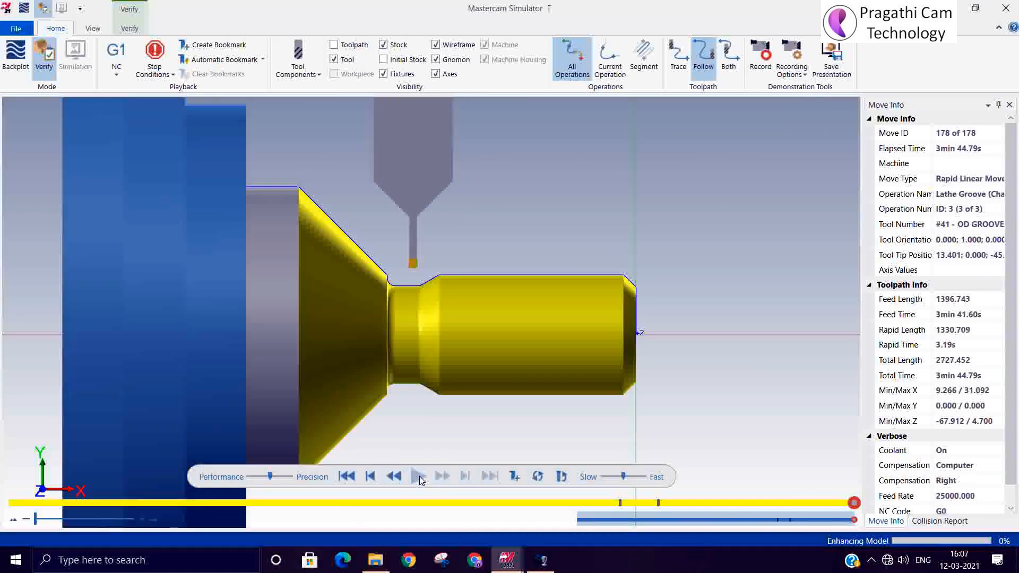
mouse_move(474, 376)
middle_down()
mouse_move(453, 348)
mouse_move(484, 369)
middle_up()
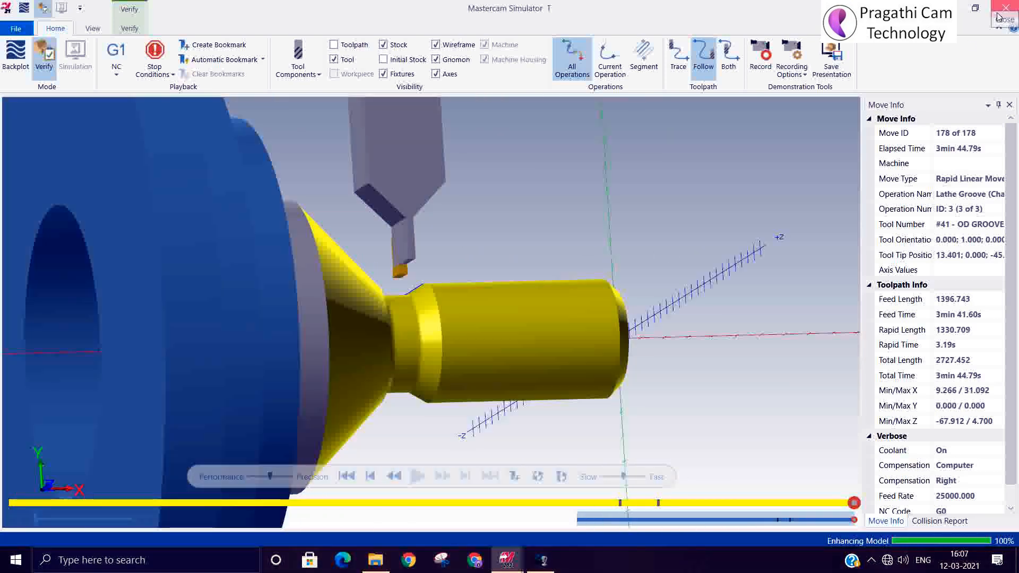
click(1005, 8)
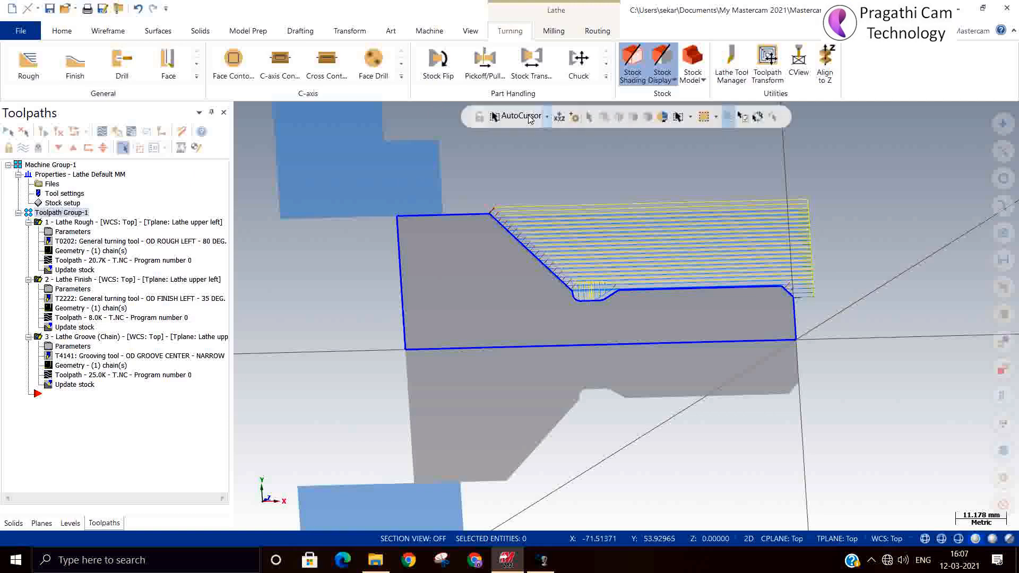
Return the part to the top view and start a lathe Thread toolpath.
right_click(529, 171)
click(562, 246)
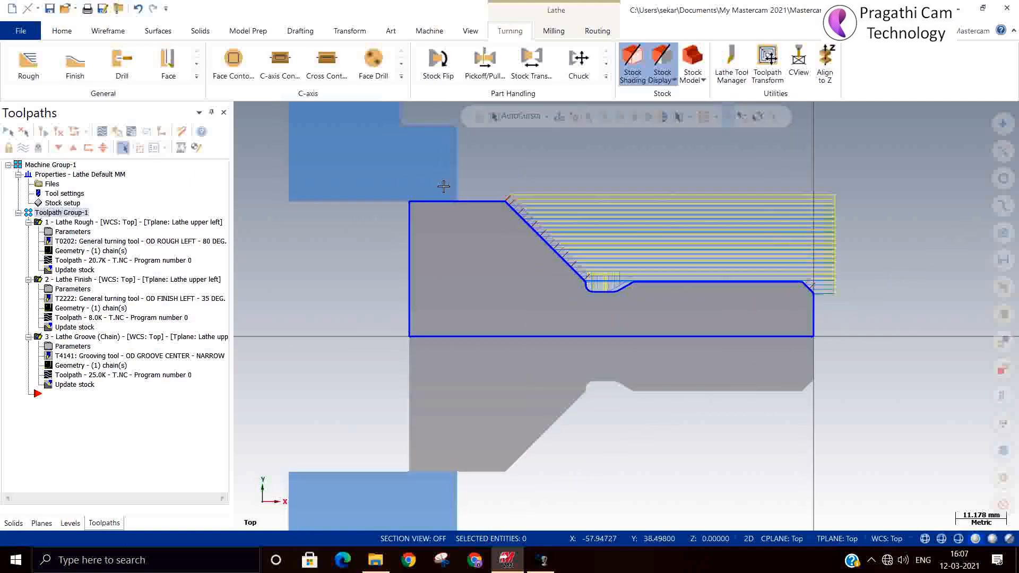
click(197, 77)
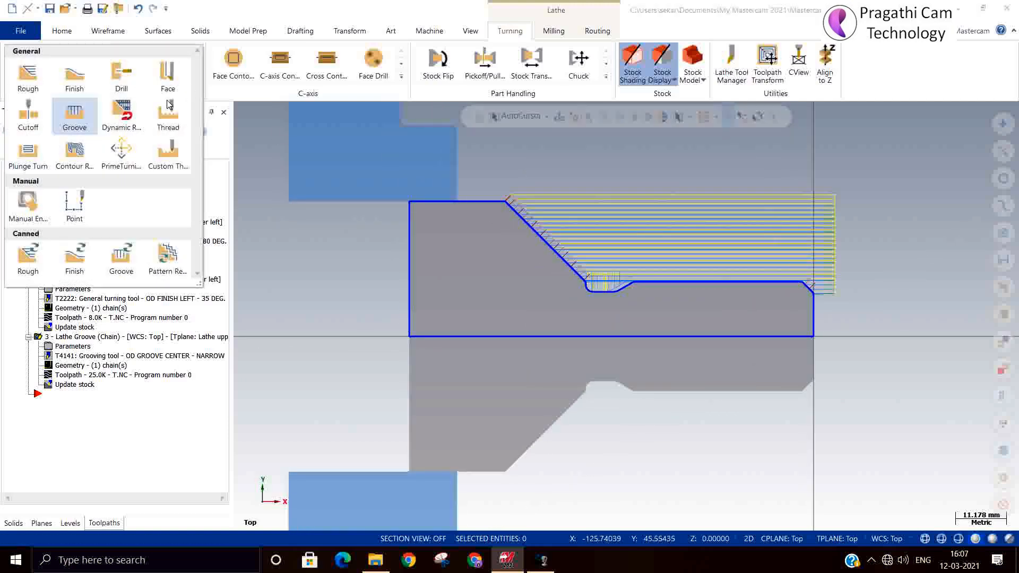
click(165, 110)
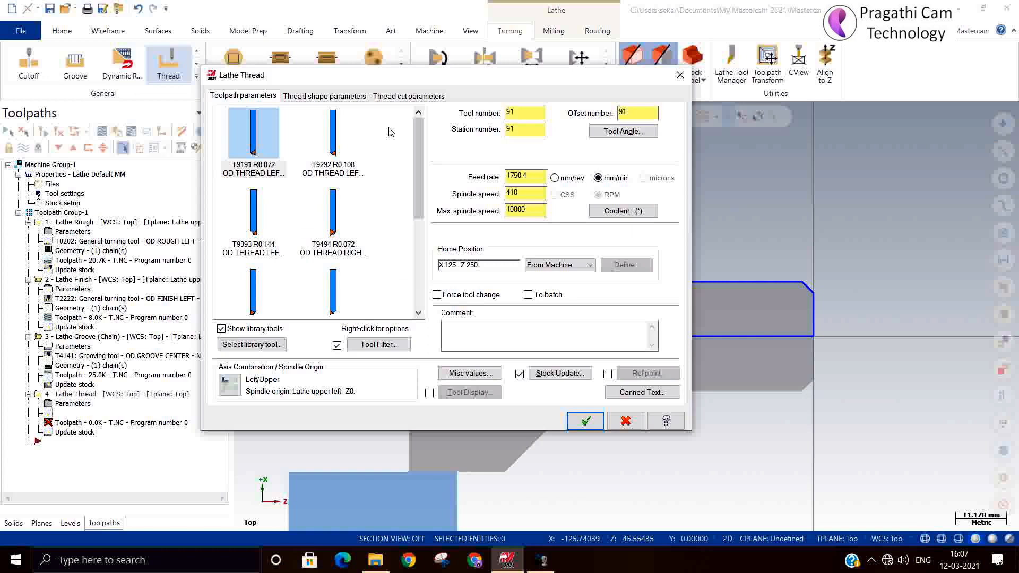
Set clockwise spindle rotation for the T9191 R0.072 OD THREAD LEFT-SMALL tool.
double_click(260, 144)
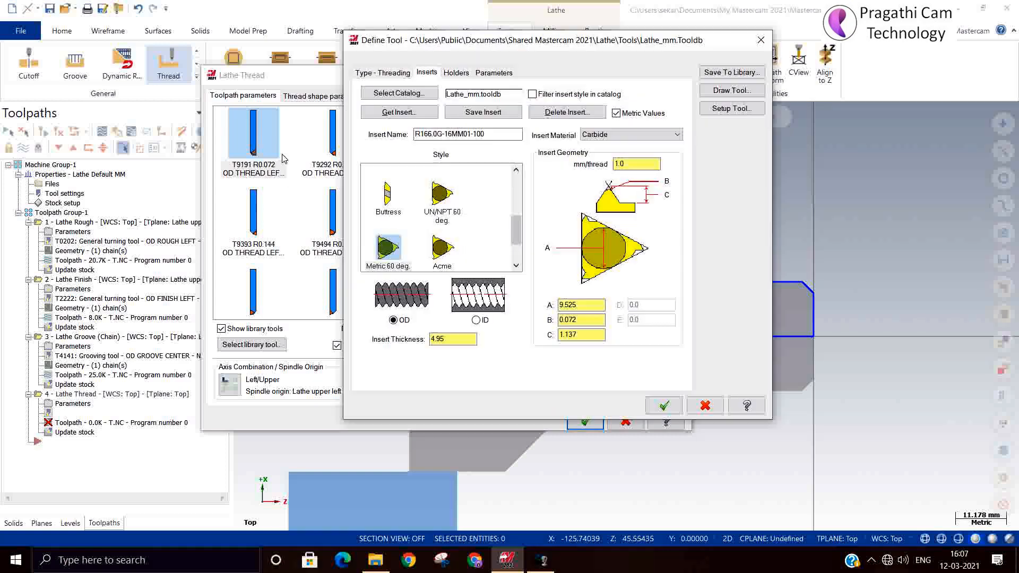
click(737, 110)
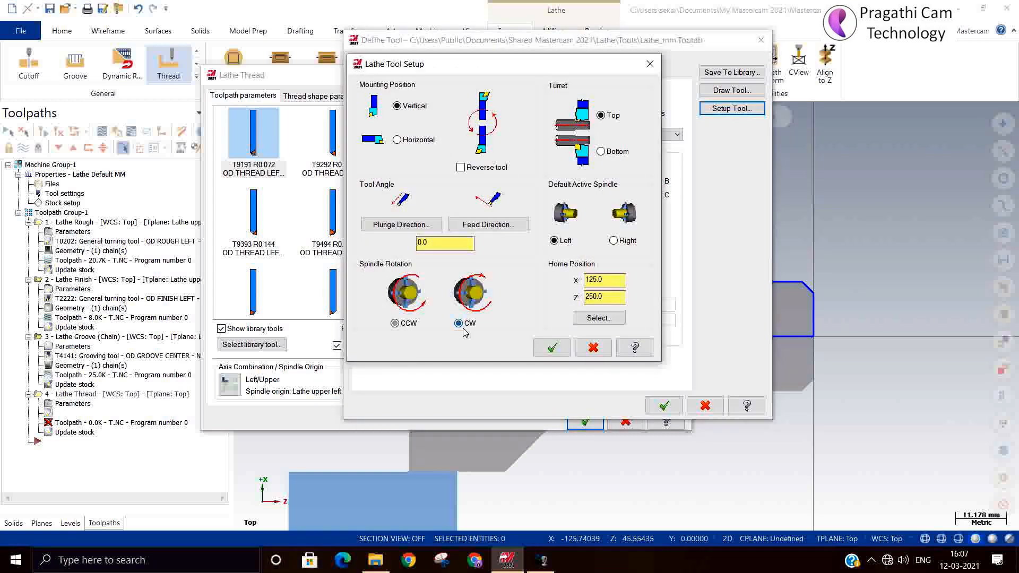
click(459, 323)
click(550, 348)
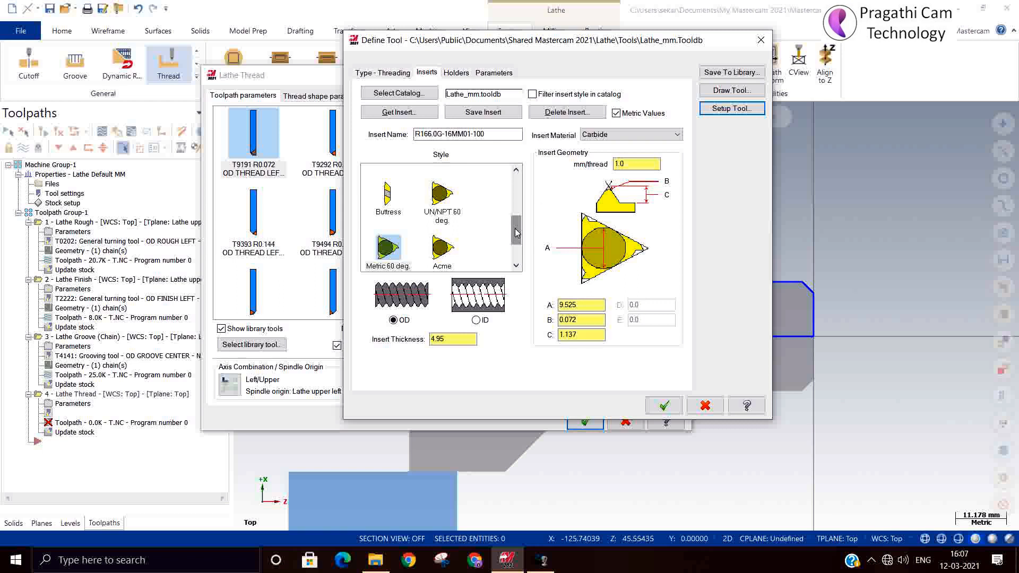
Change the threading tool's insert from the triangular shape to the narrow double-pointed Metric 60 deg. style.
drag(517, 233, 514, 202)
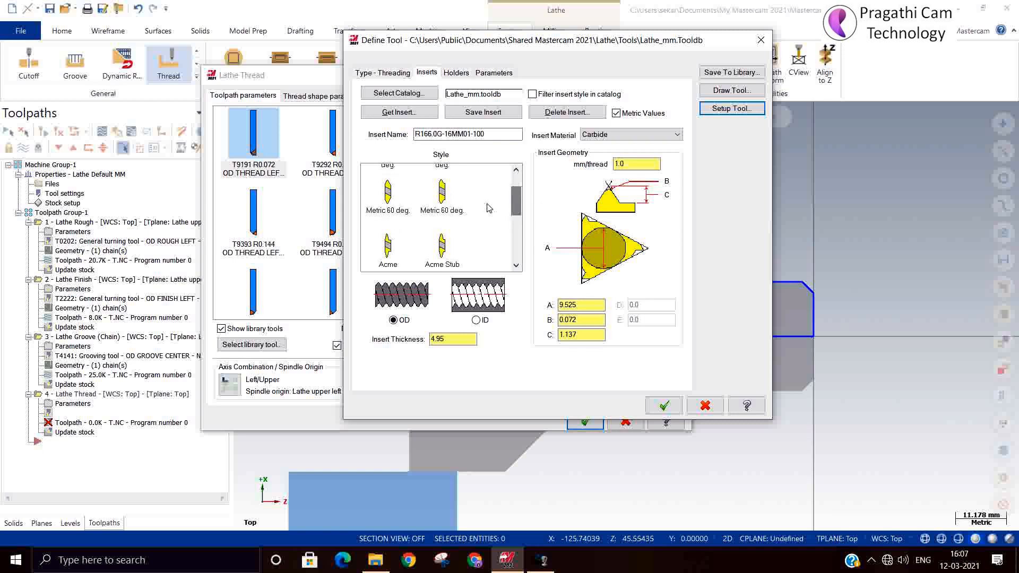
click(393, 205)
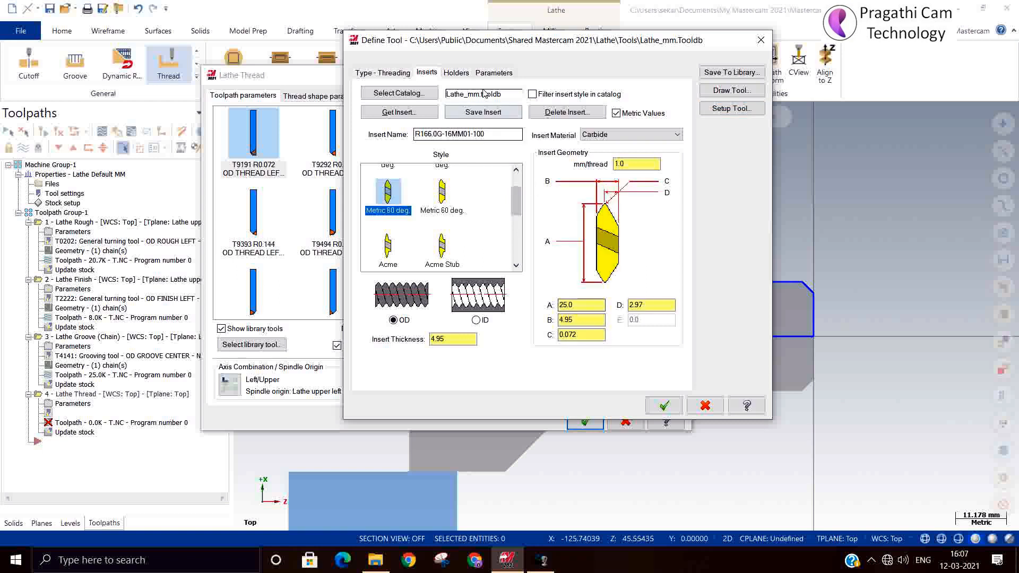
click(583, 305)
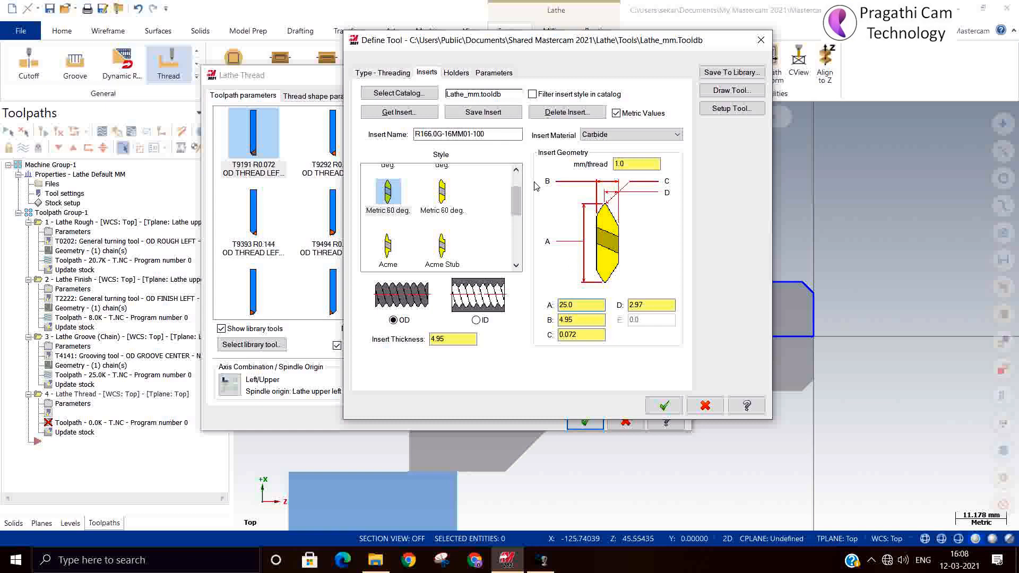
Review the threading tool's holder geometry and preview the drawn insert and holder up close.
click(454, 73)
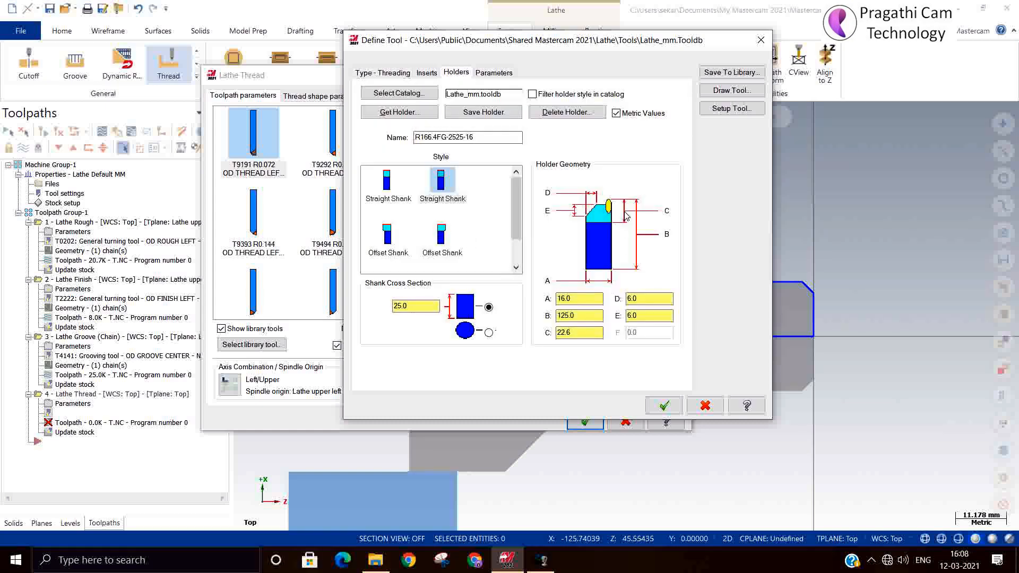
click(720, 91)
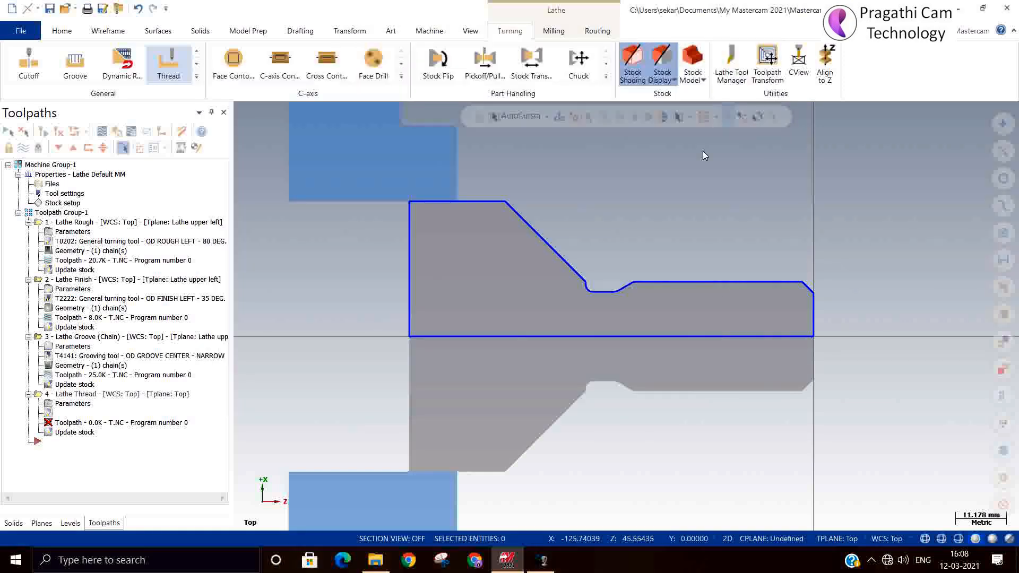
scroll(600, 330, up, 4)
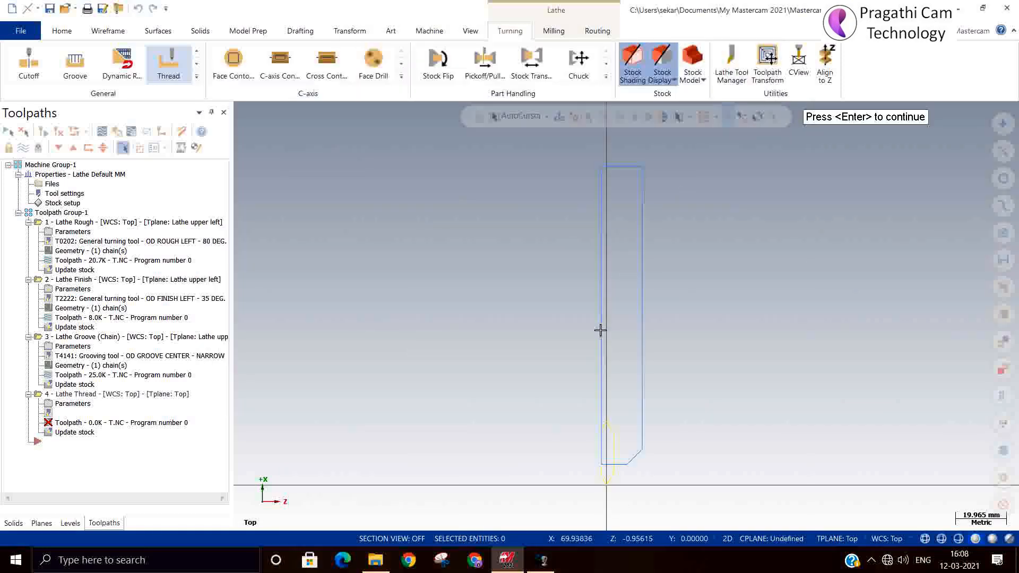
scroll(596, 474, up, 2)
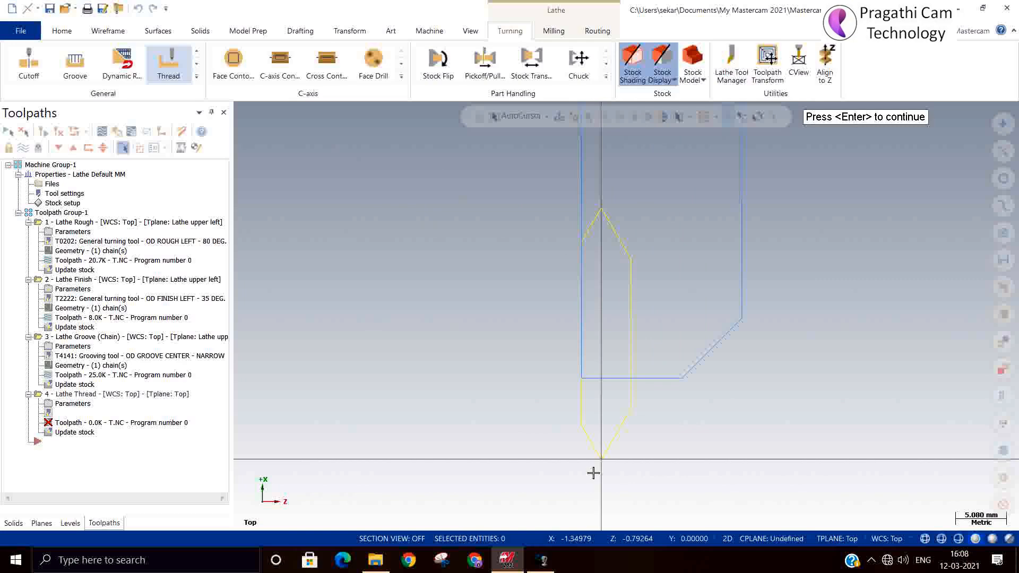
key(Return)
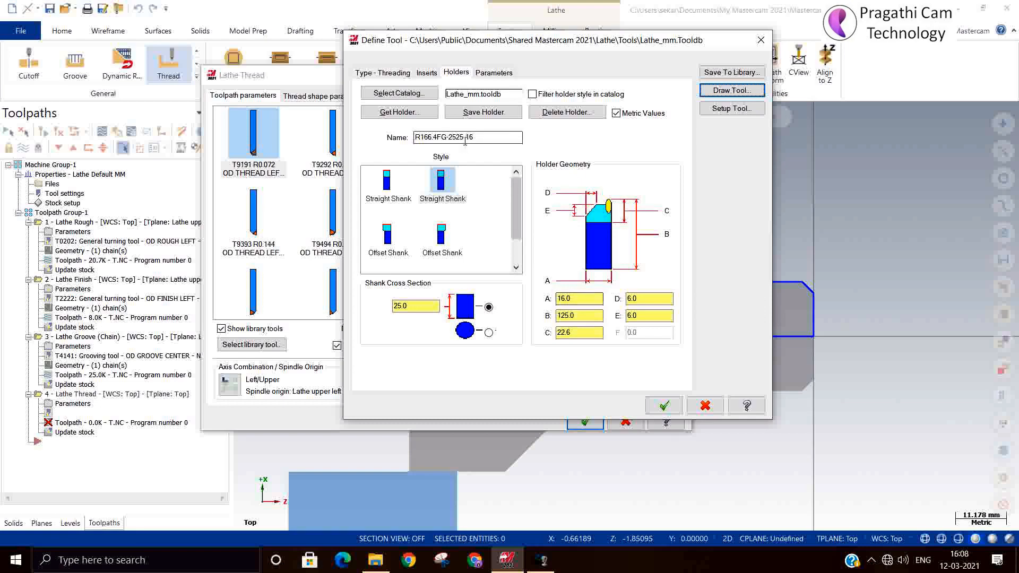
Browse the available holder catalogs, choose lathe_mm.tooldb and accept the threading tool definition.
click(399, 94)
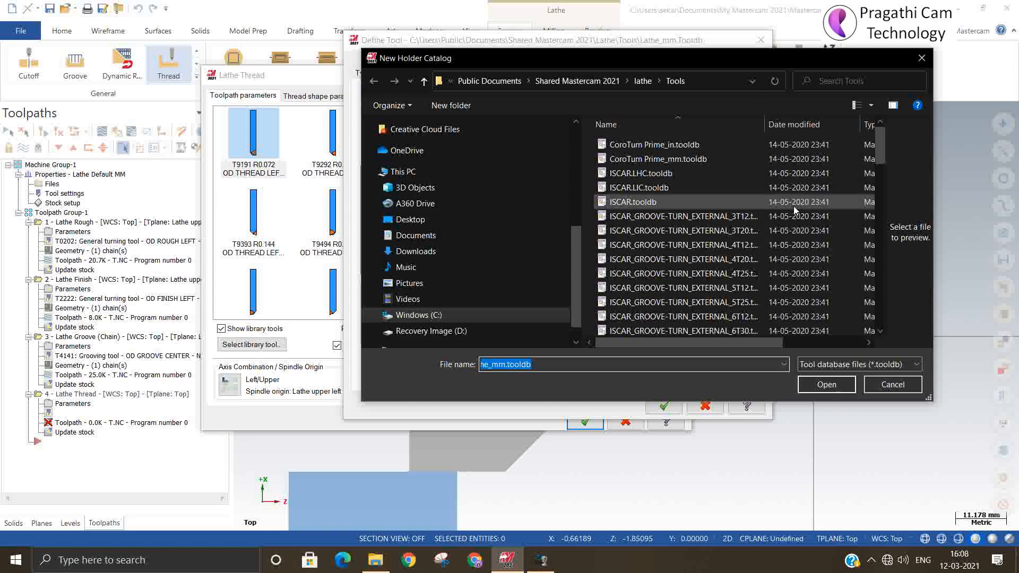
scroll(772, 238, down, 5)
scroll(758, 260, down, 6)
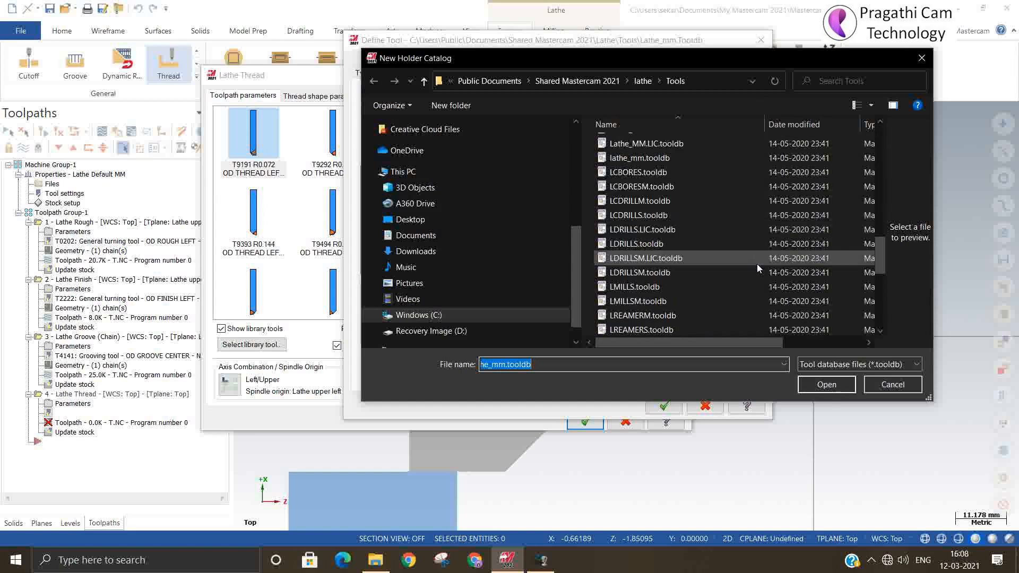
scroll(723, 286, down, 5)
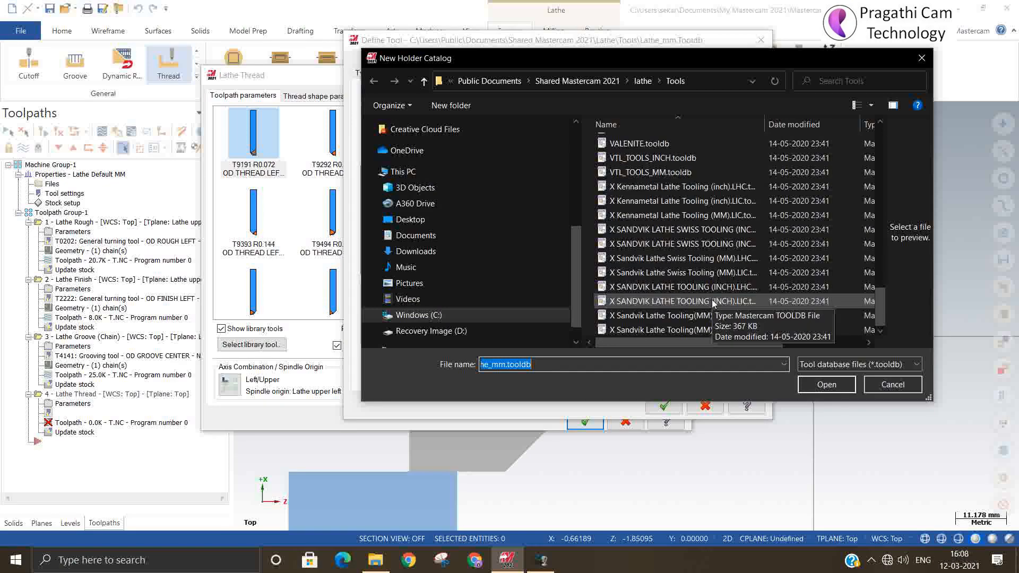
scroll(712, 299, up, 3)
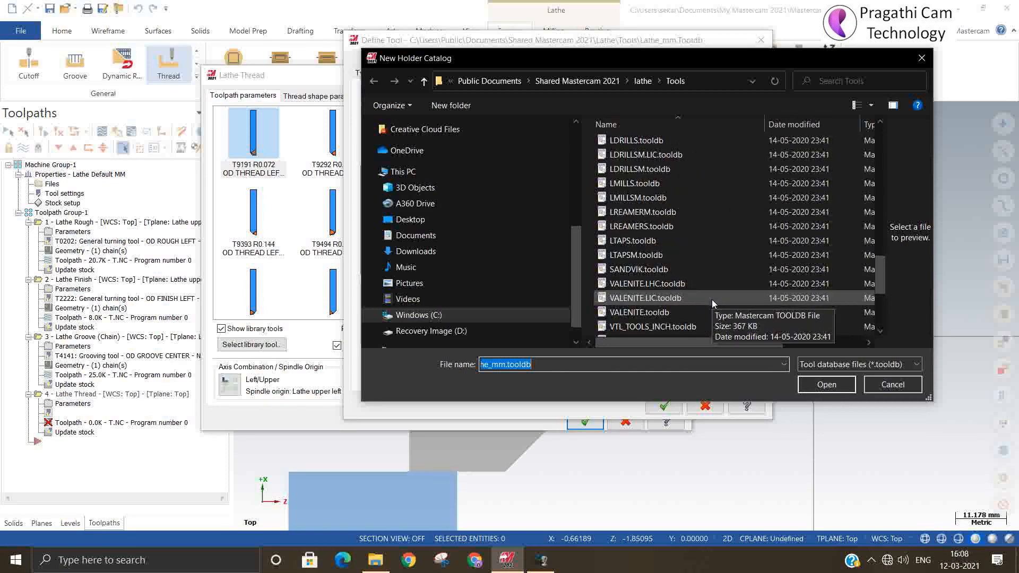
scroll(712, 299, up, 5)
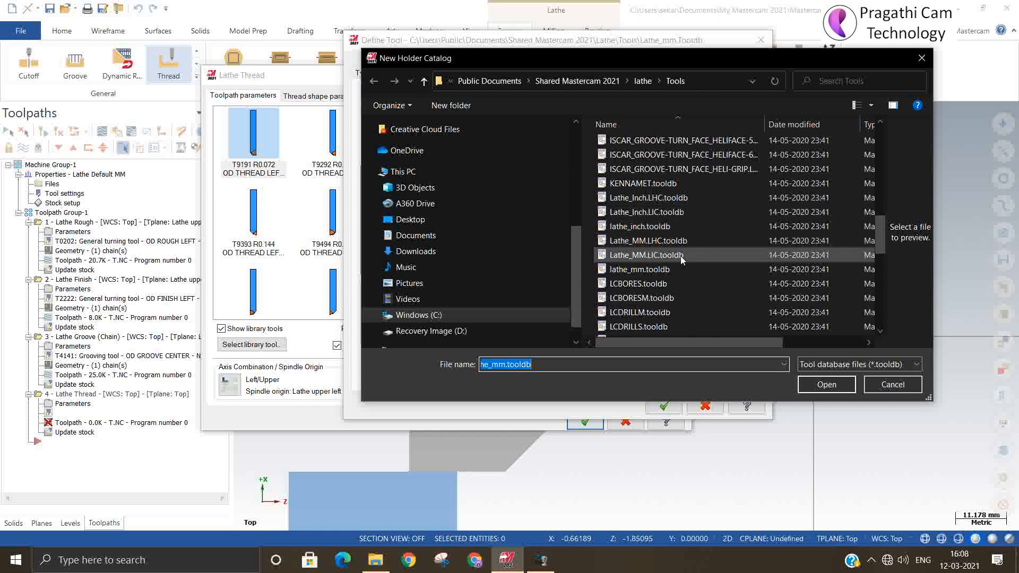
click(673, 270)
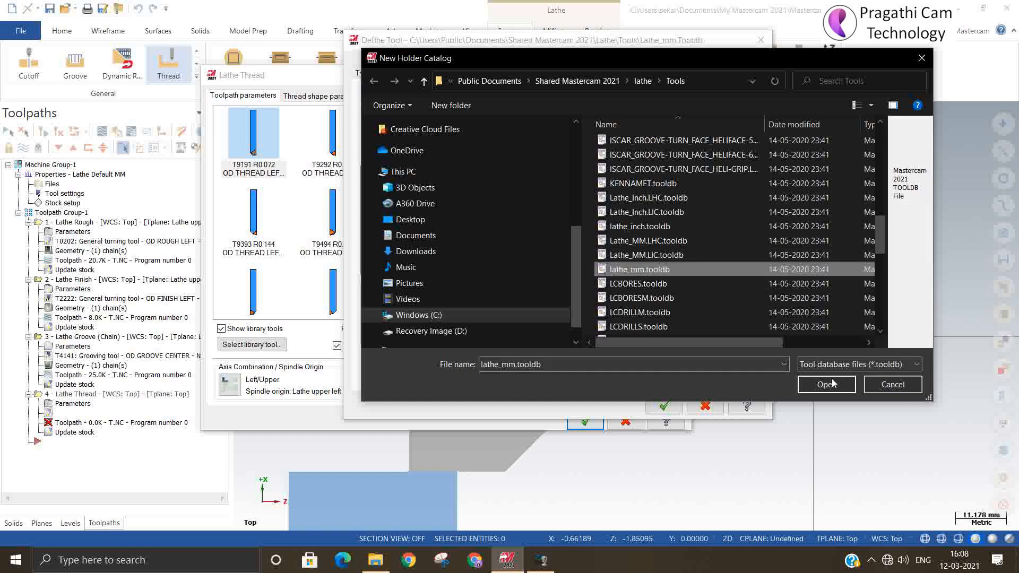
click(829, 386)
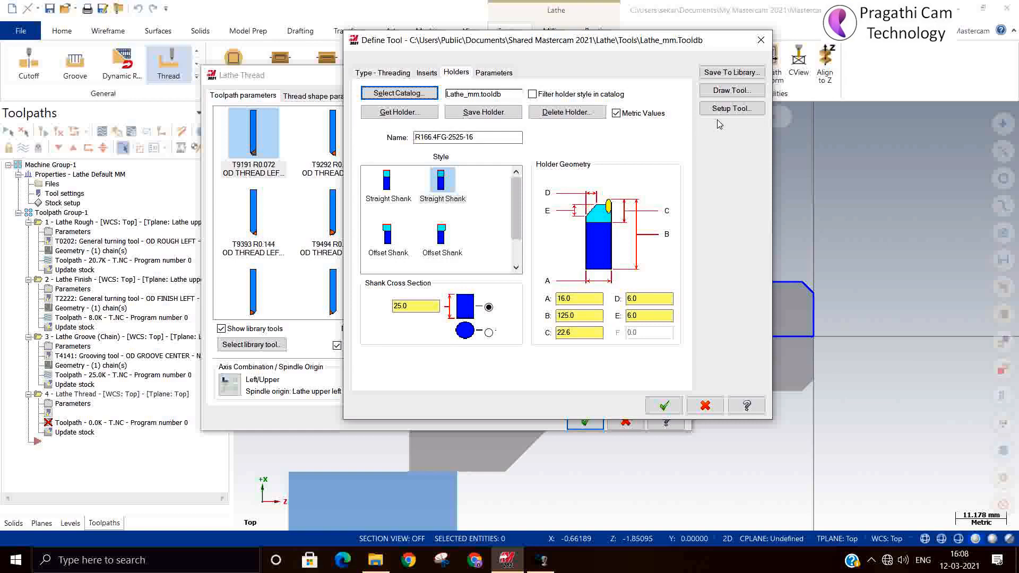
click(663, 405)
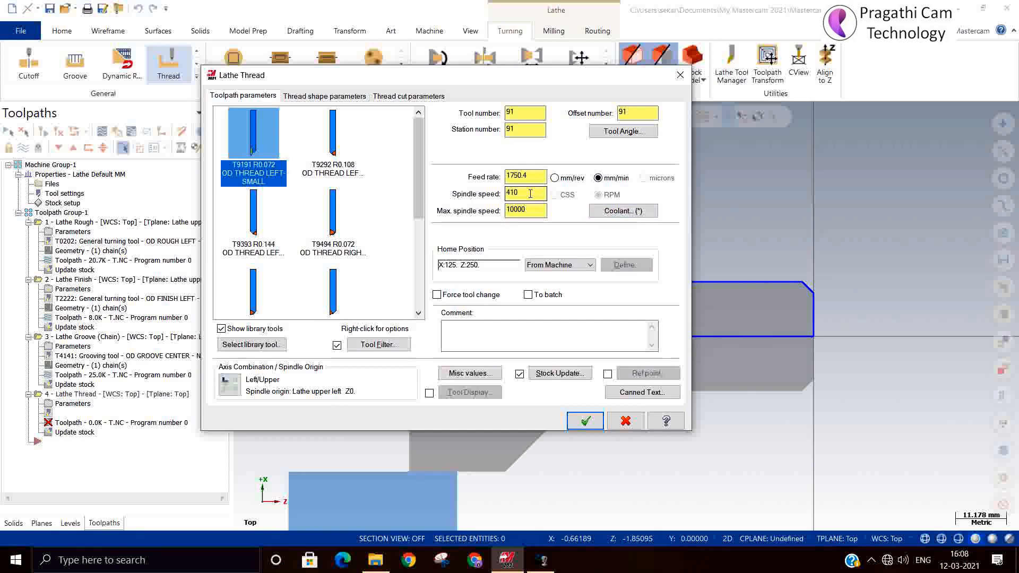
Open the thread table from the thread shape parameters and choose the Metric M Profile thread form.
click(322, 100)
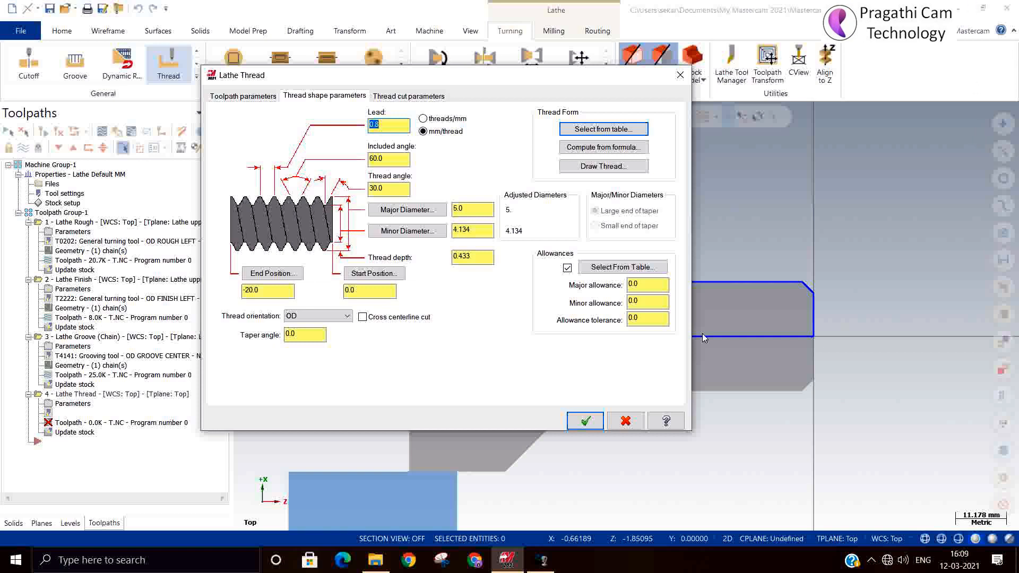
click(605, 131)
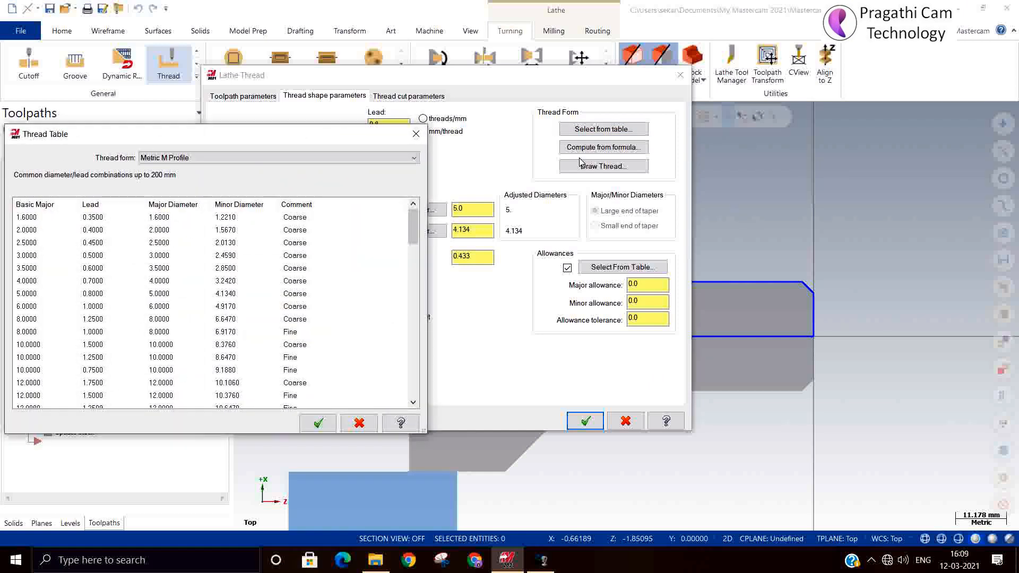
drag(261, 136, 666, 72)
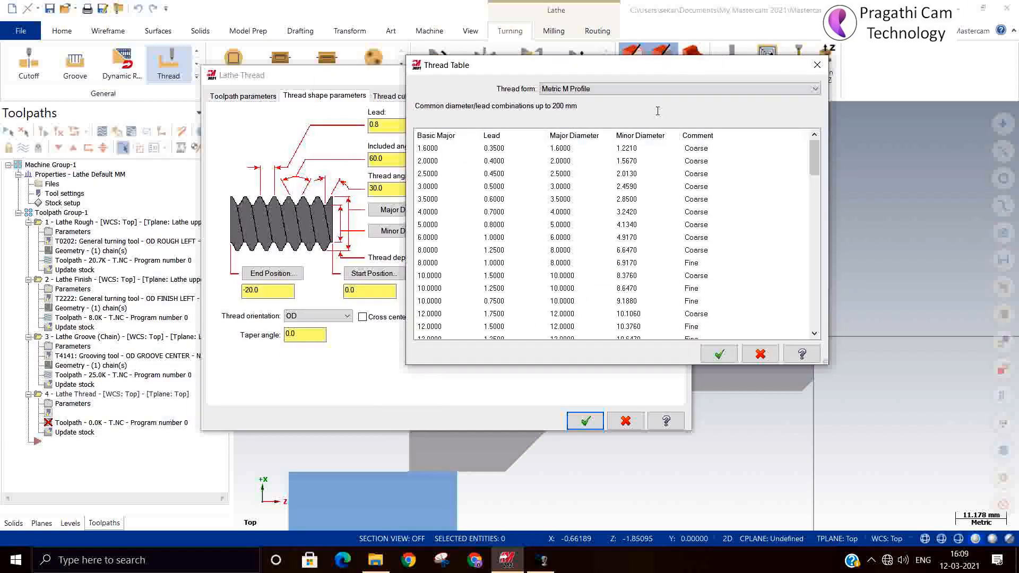
click(652, 91)
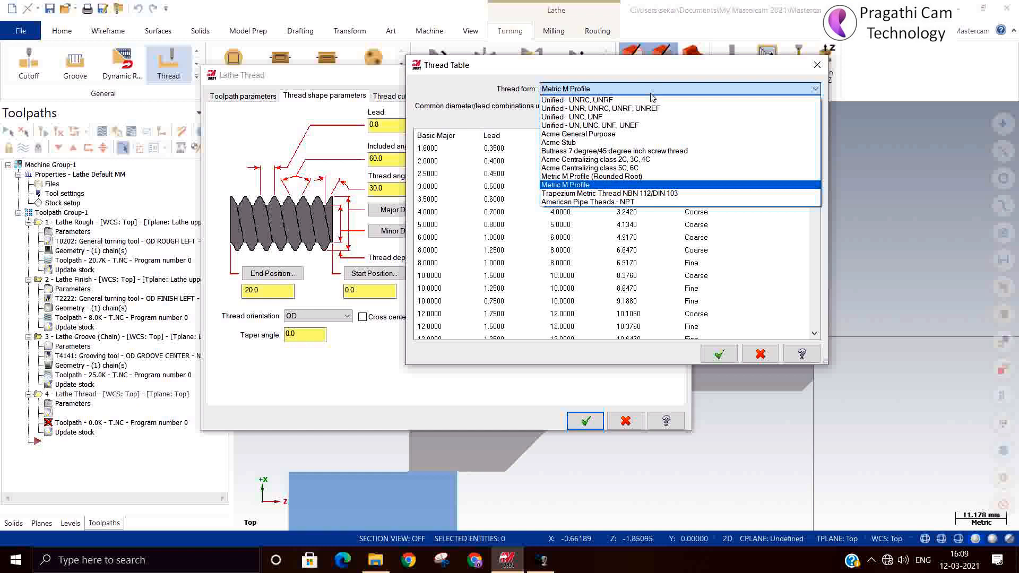
click(619, 187)
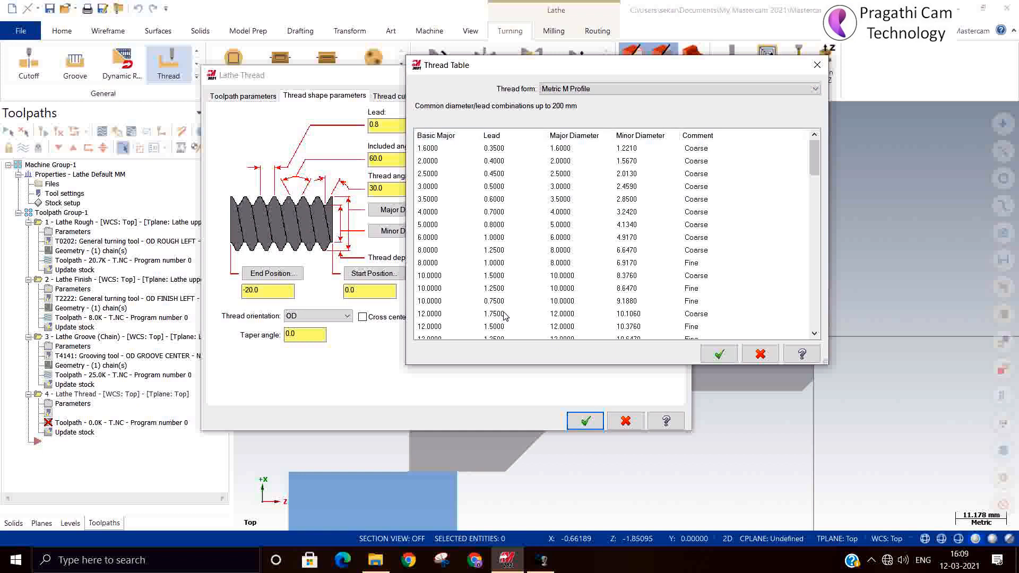
Compare the 24 mm coarse and fine threads in the table and apply the coarse one with 3.0 mm lead.
scroll(501, 315, down, 6)
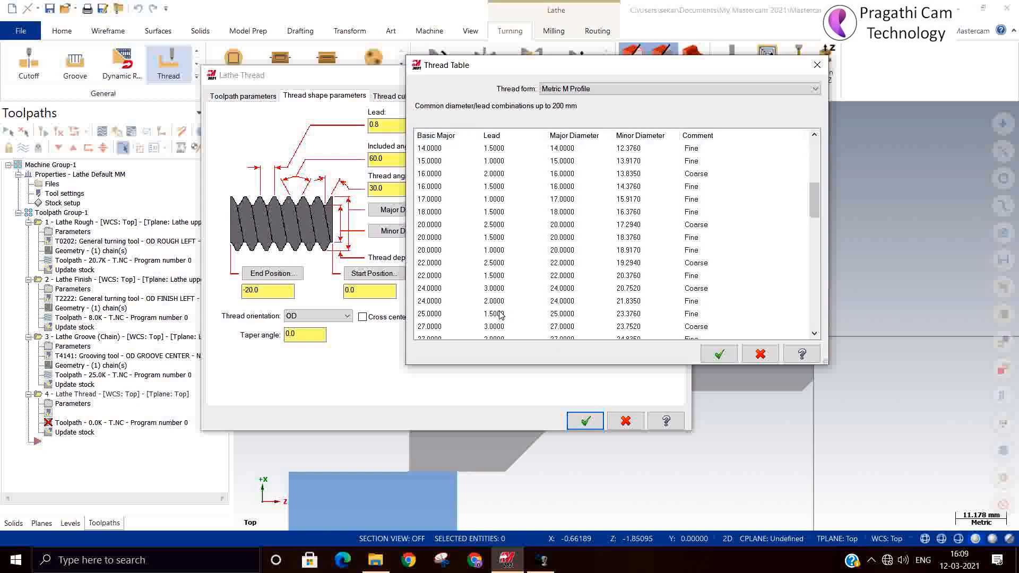
click(451, 302)
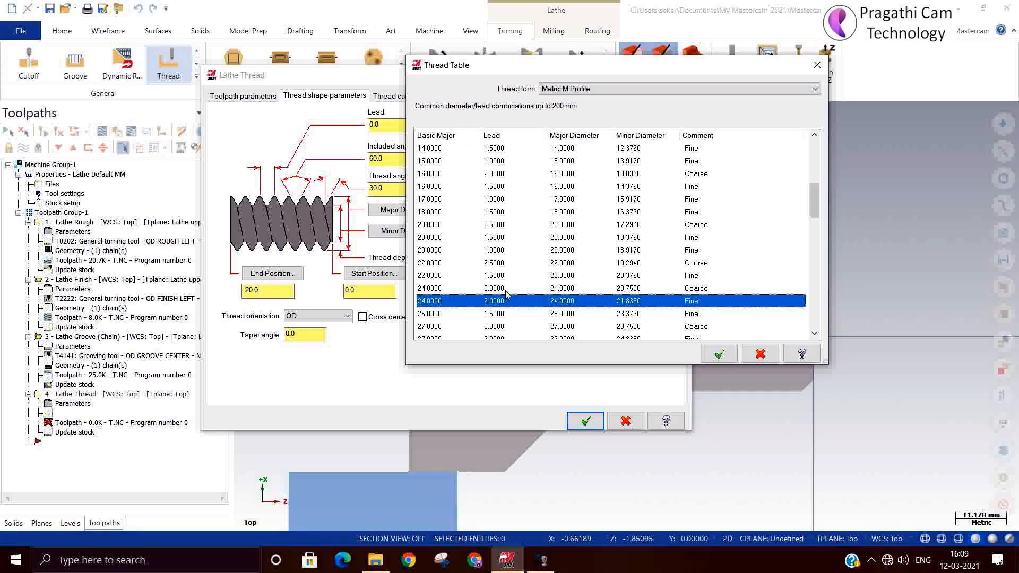
click(506, 294)
click(502, 306)
click(698, 291)
click(696, 304)
click(703, 291)
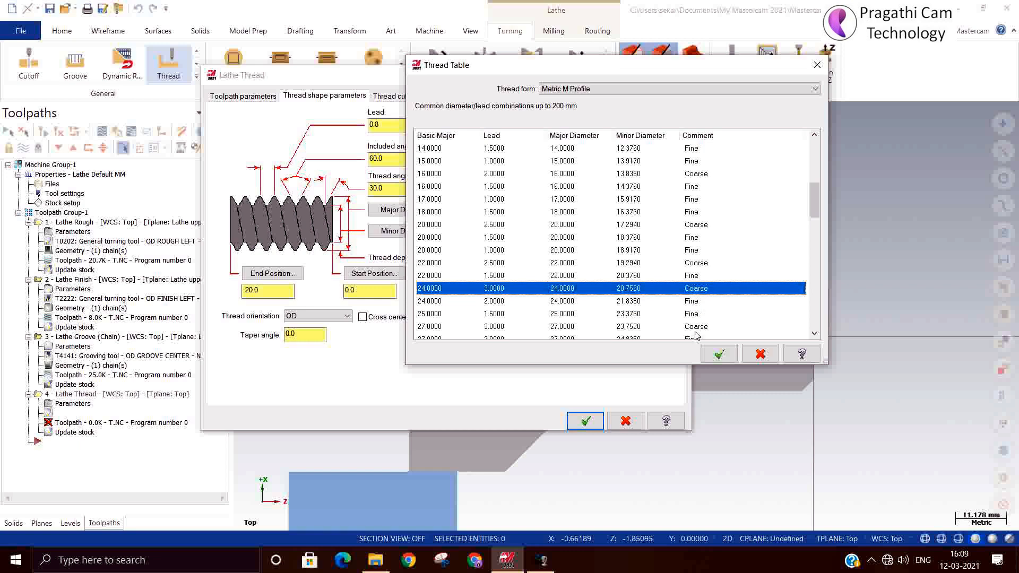
click(719, 355)
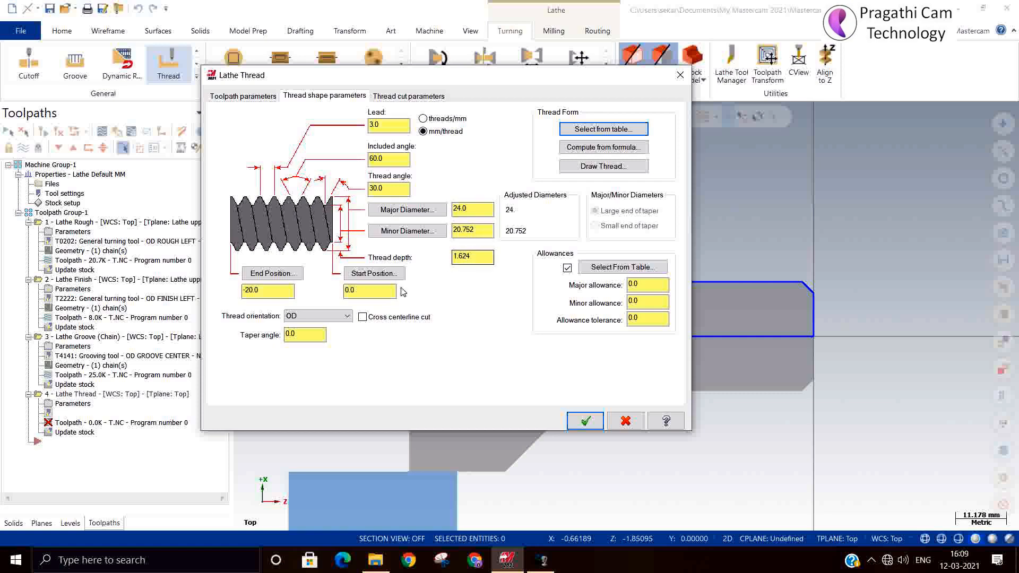
Pick the thread's end position on the relief groove floor, and set its start position at the front face and change it to 5.0.
click(388, 274)
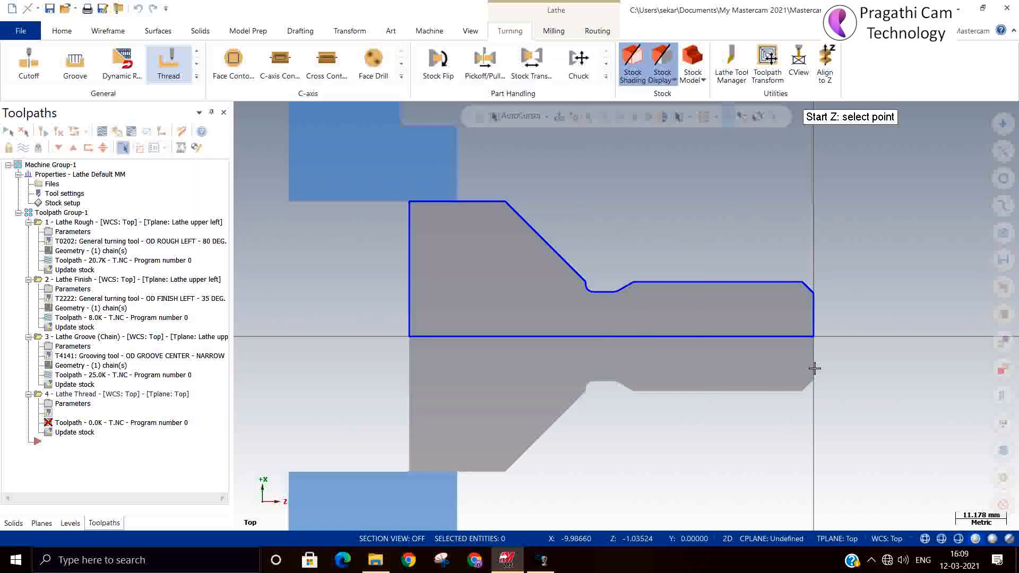
click(813, 336)
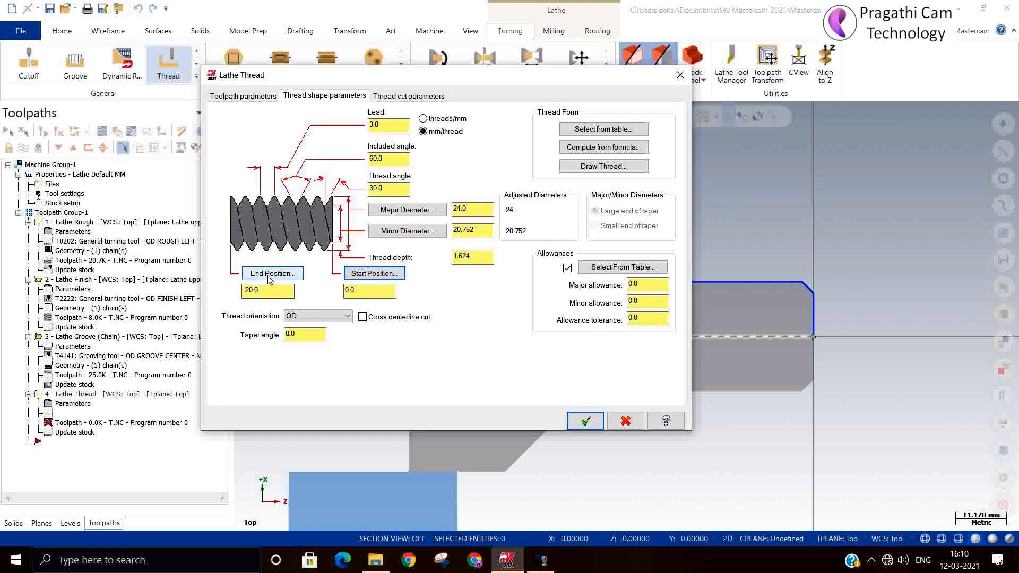
click(270, 273)
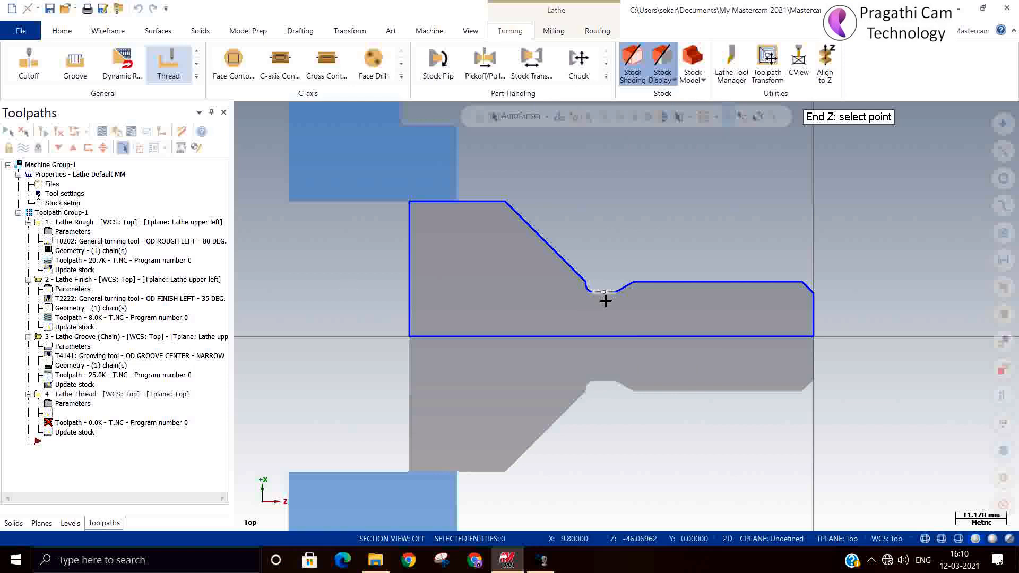
scroll(602, 300, up, 2)
scroll(605, 300, up, 1)
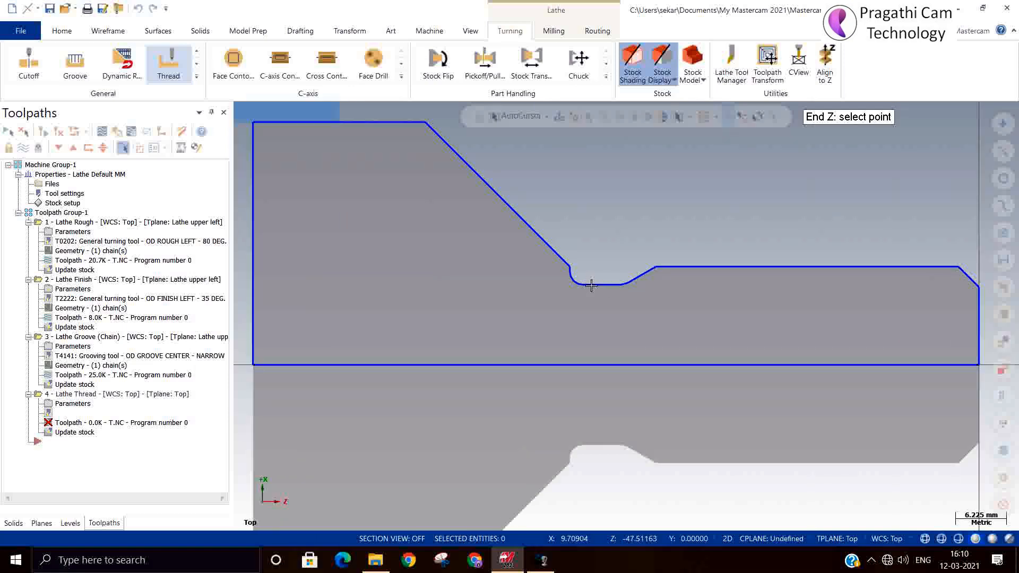
click(600, 284)
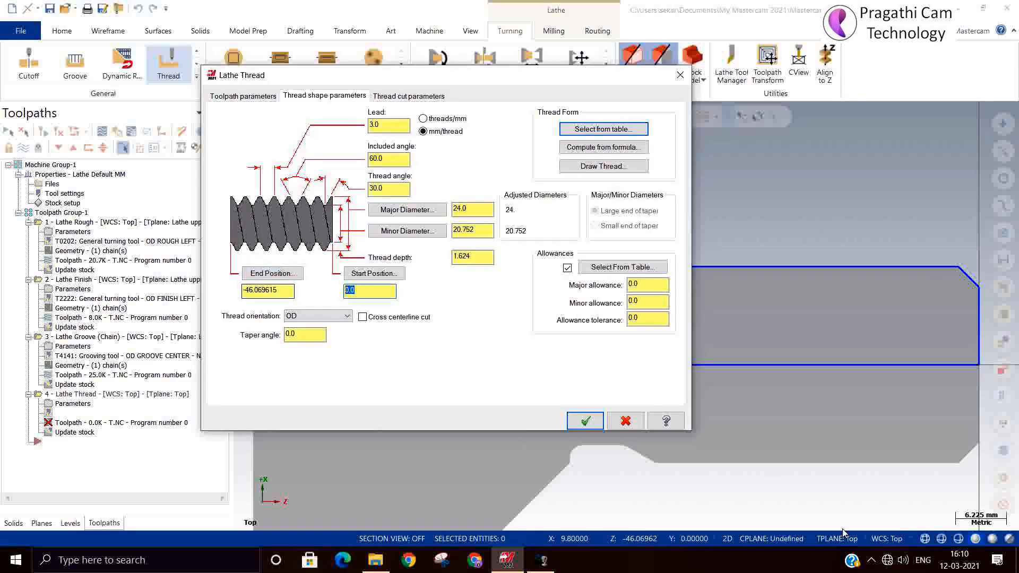
text(5)
Keep the thread orientation at OD and check the taper angle, end position and lead values.
click(315, 317)
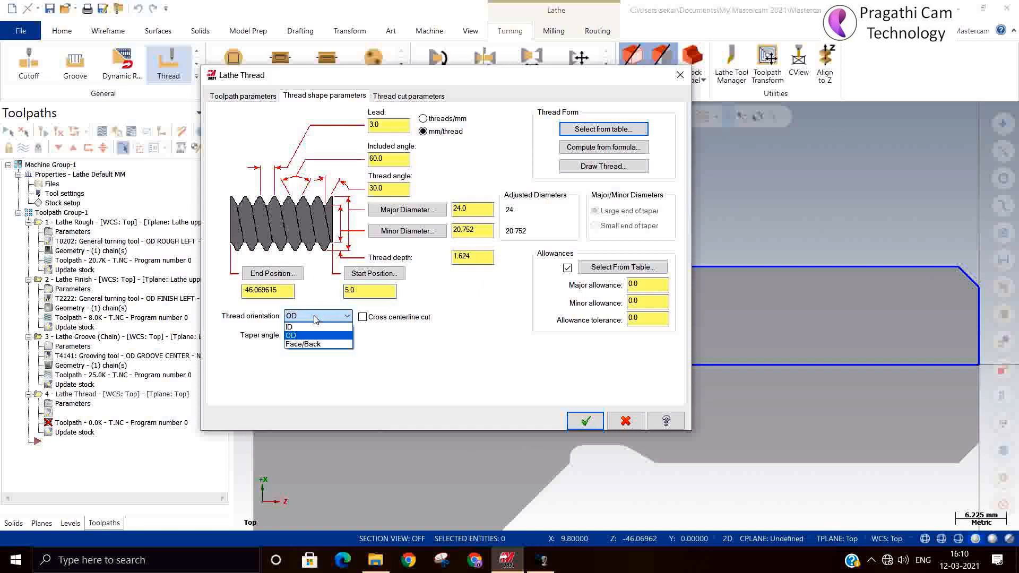
click(315, 335)
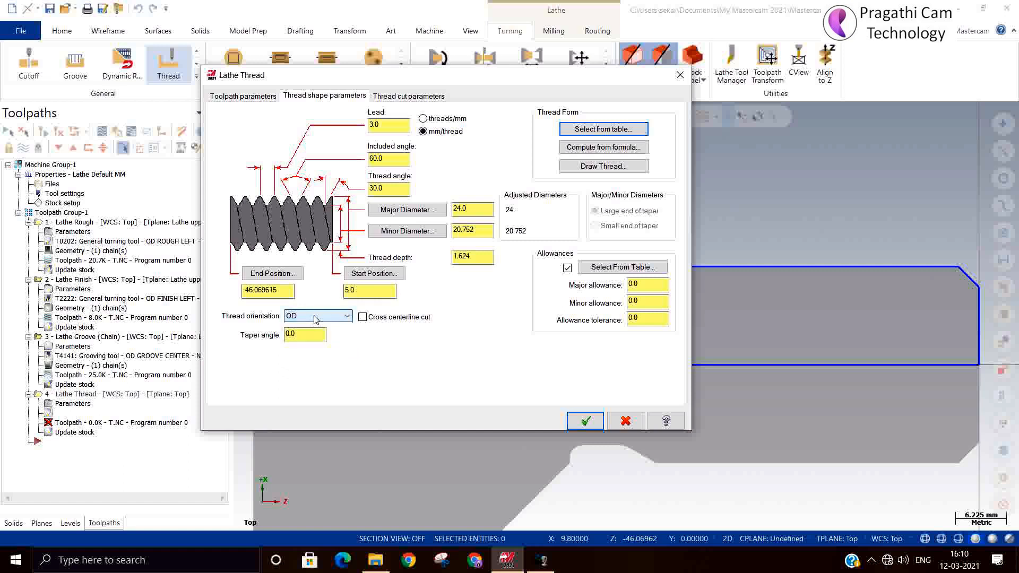
click(296, 334)
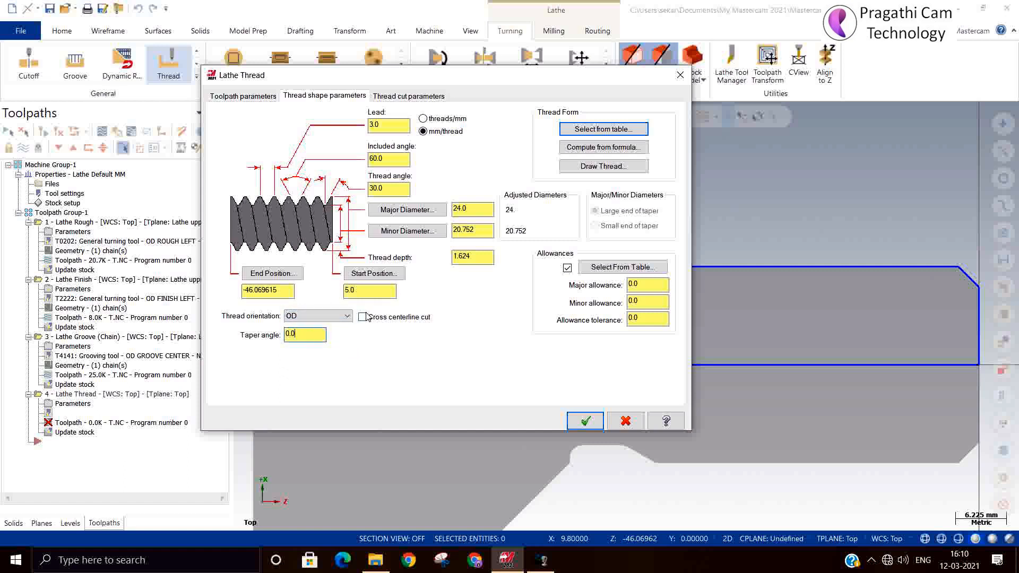
click(274, 291)
click(390, 128)
Compare the cut depth options in the thread cut parameters, keep Equal area and set the number of cuts to 10.
click(395, 97)
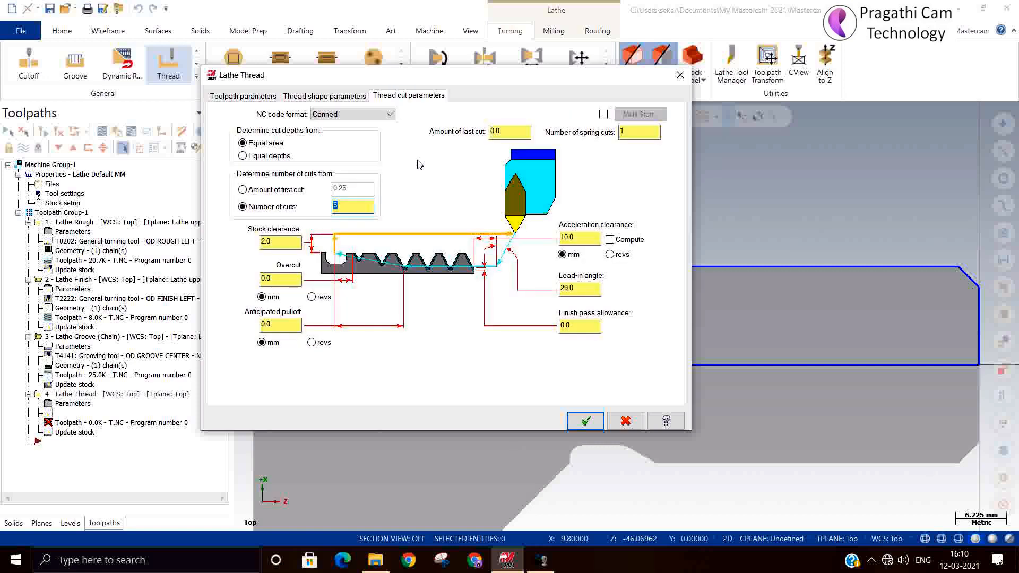
click(271, 159)
click(268, 146)
click(261, 191)
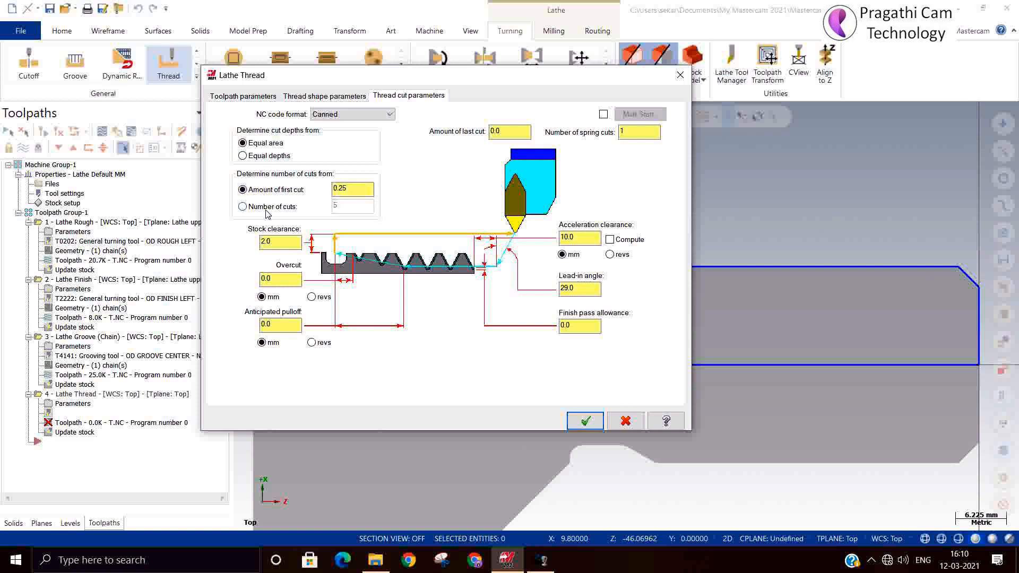
click(267, 209)
double_click(339, 206)
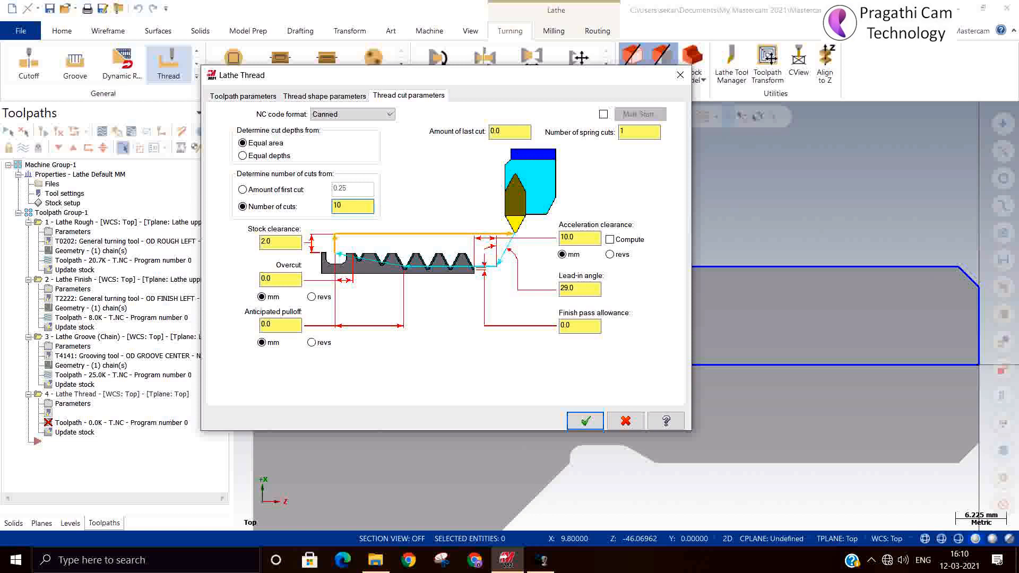
Set the amount of last cut to 0.1 and enable multi-start threading with one thread start, first start furthest from part.
click(270, 242)
key(BackSpace)
click(603, 114)
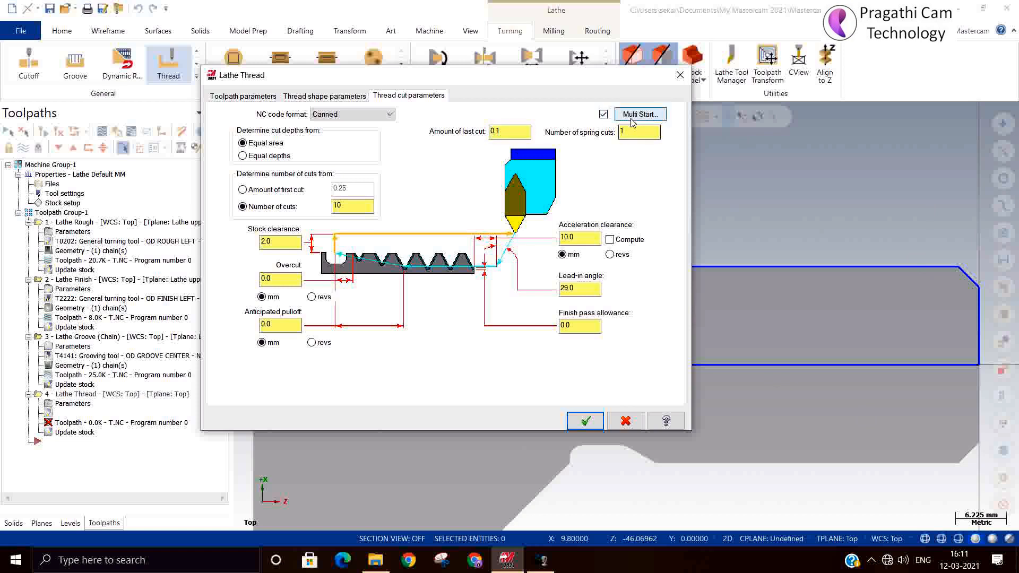
click(640, 115)
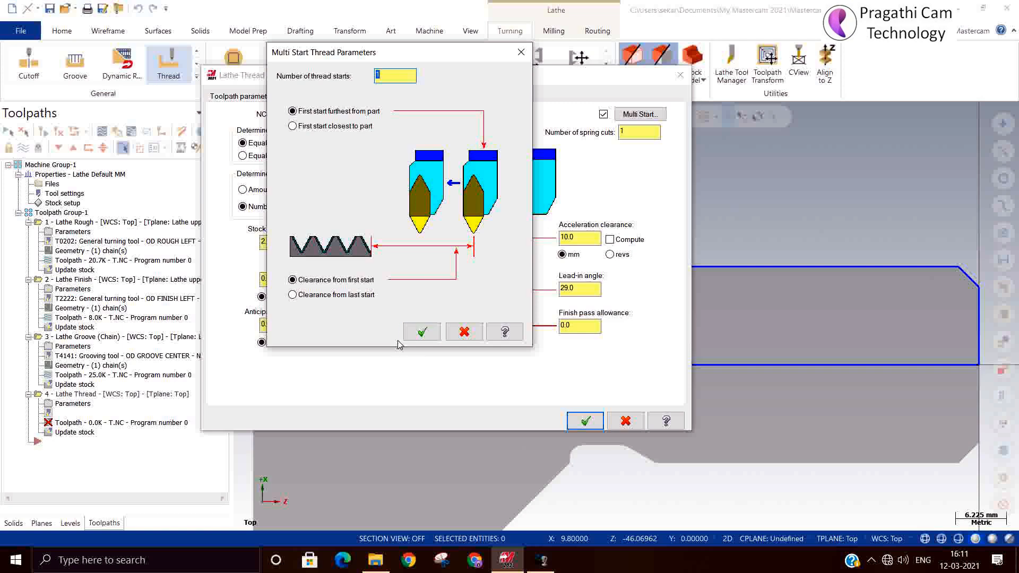
click(418, 332)
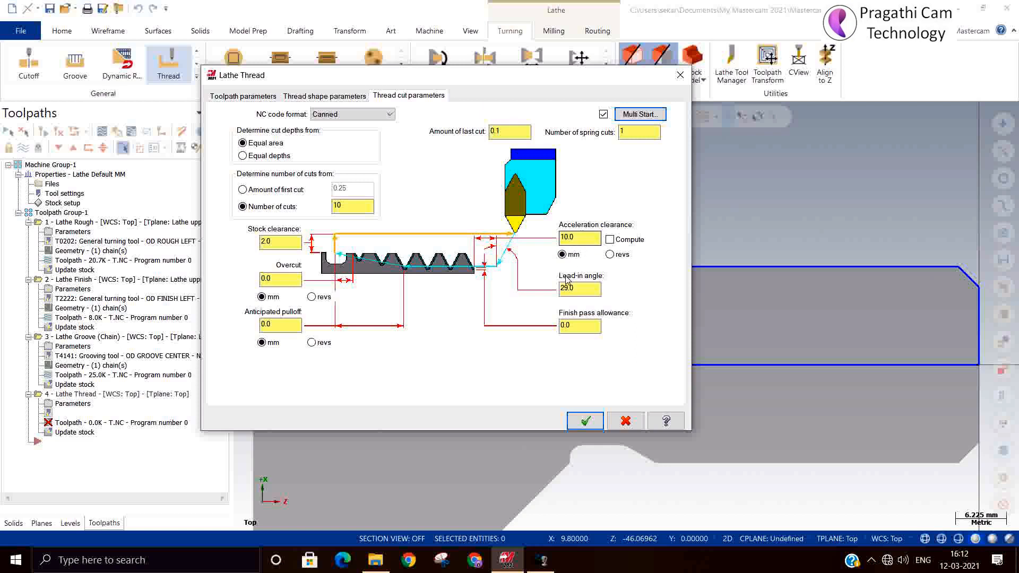
Check the lead-in angle and the thread shape positions, and accept the parameters to generate the thread toolpath.
click(577, 289)
click(359, 98)
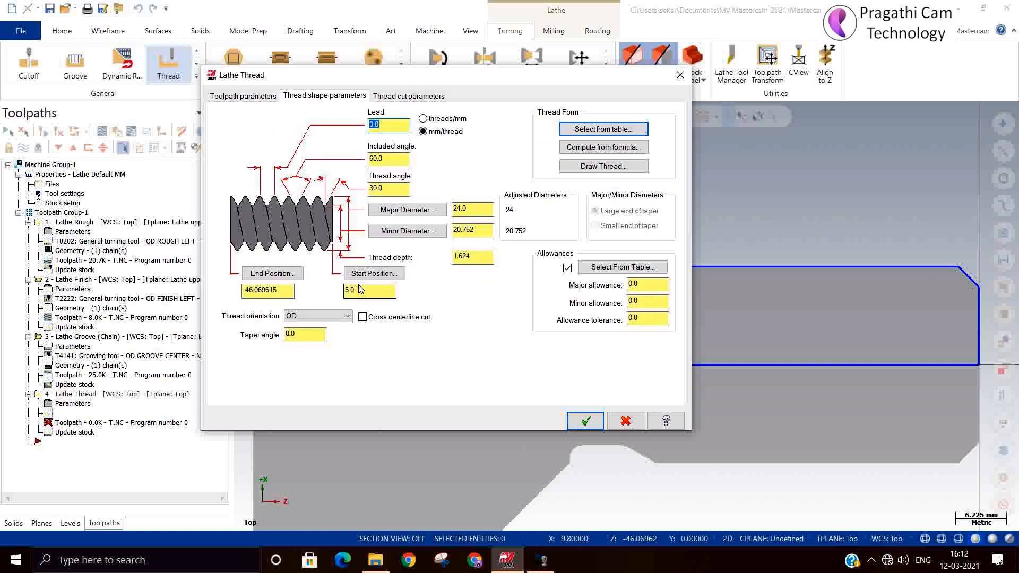
click(406, 96)
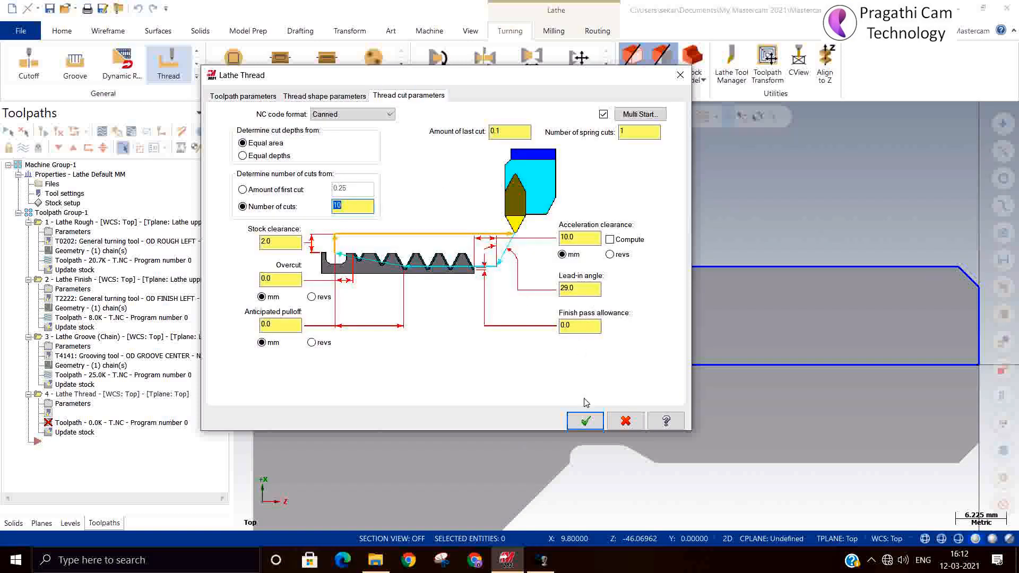
click(583, 421)
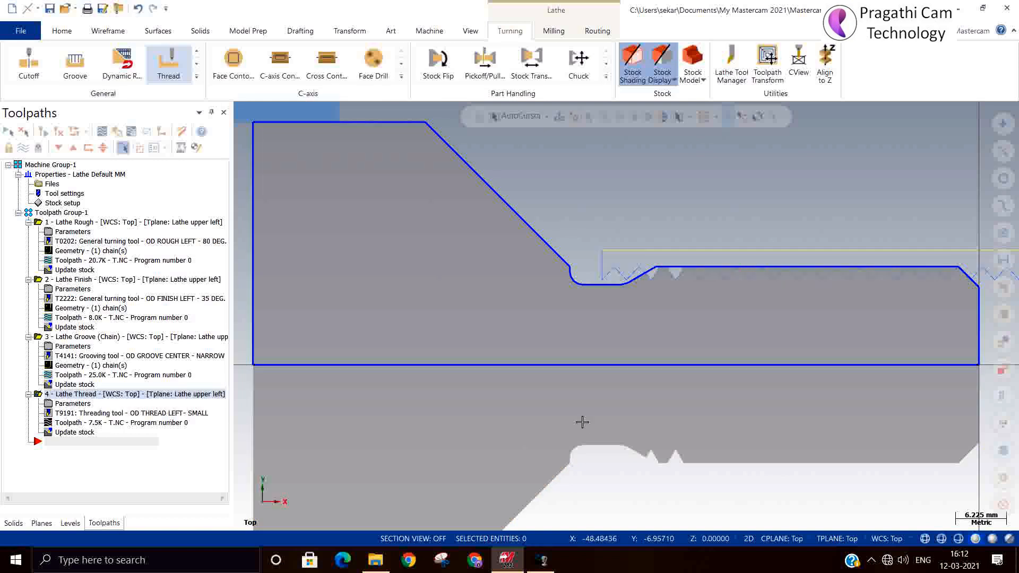
Inspect the thread toolpath, change the thread's start position to 1 and regenerate the operation.
scroll(499, 353, down, 1)
scroll(964, 368, up, 3)
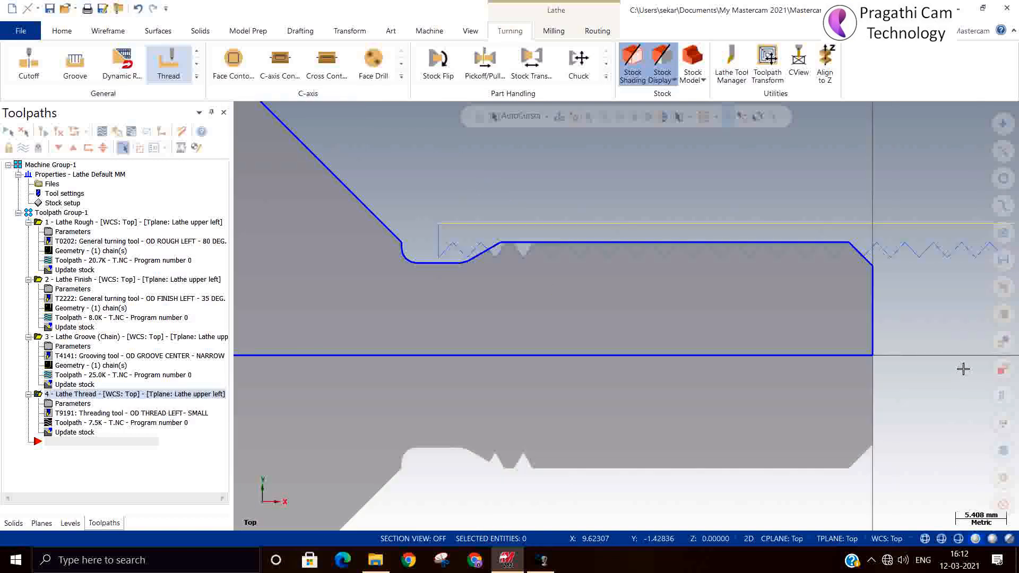
scroll(734, 348, down, 3)
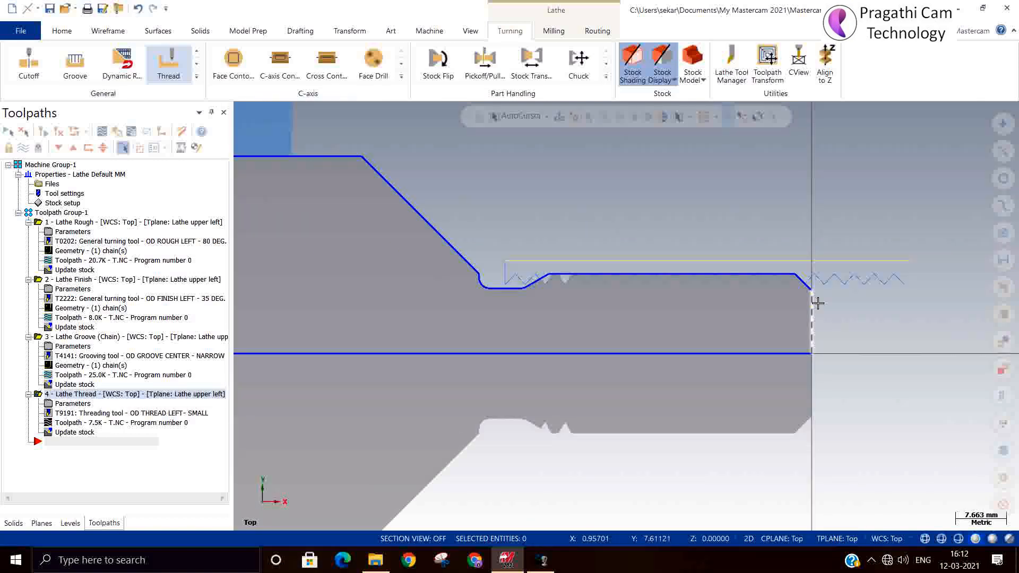
click(50, 406)
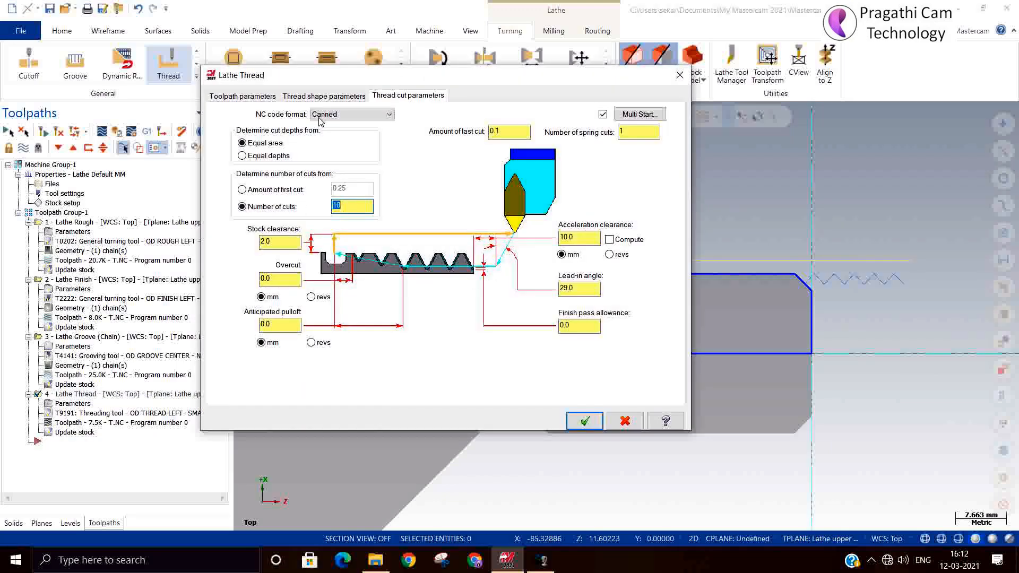
click(329, 97)
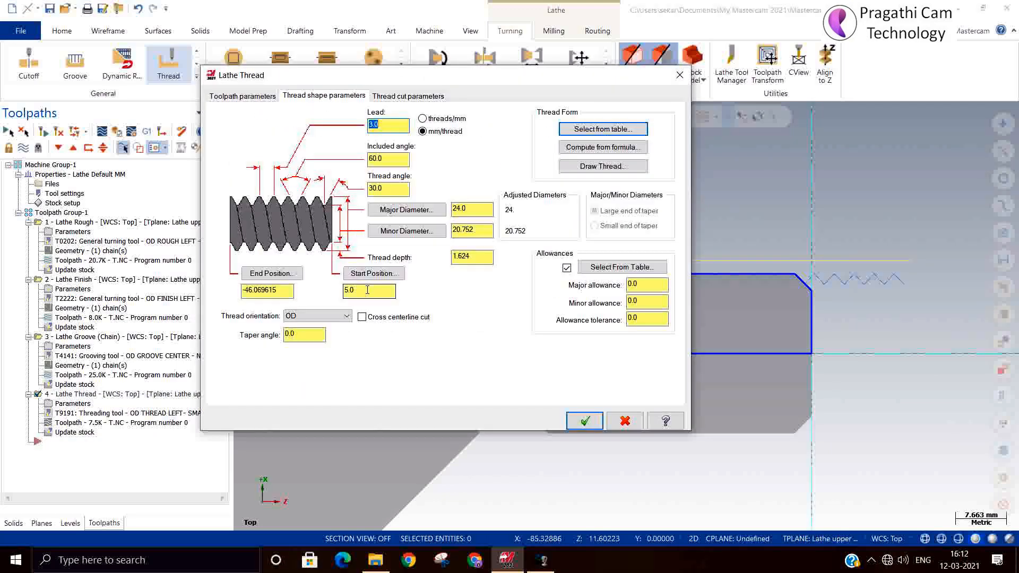
click(368, 290)
text(1)
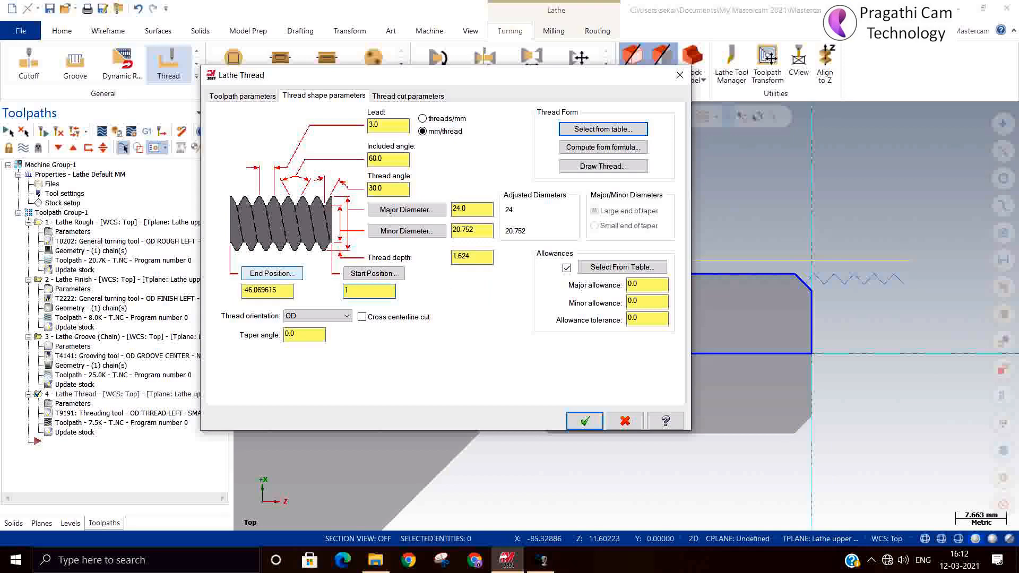
click(584, 420)
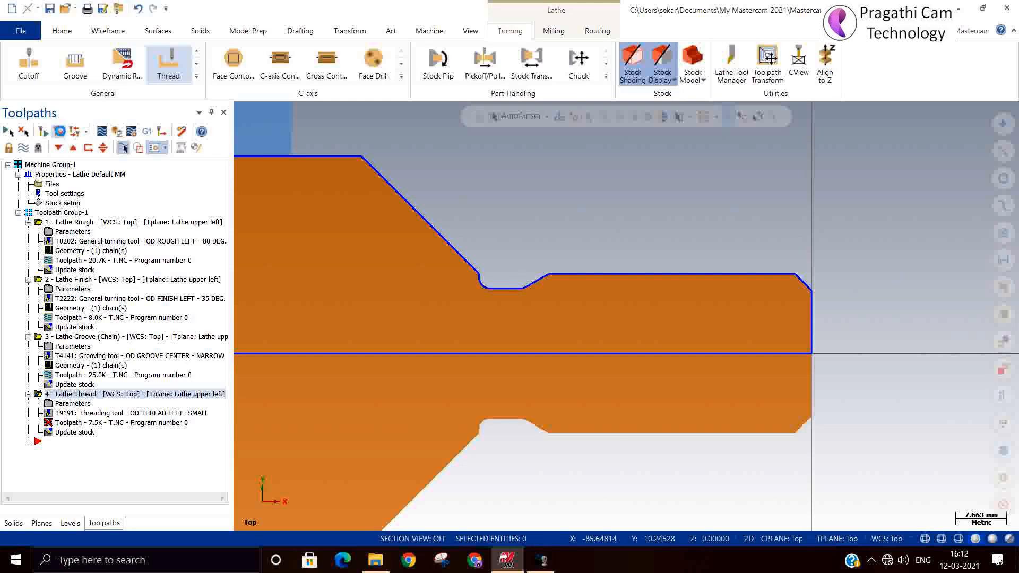
click(59, 131)
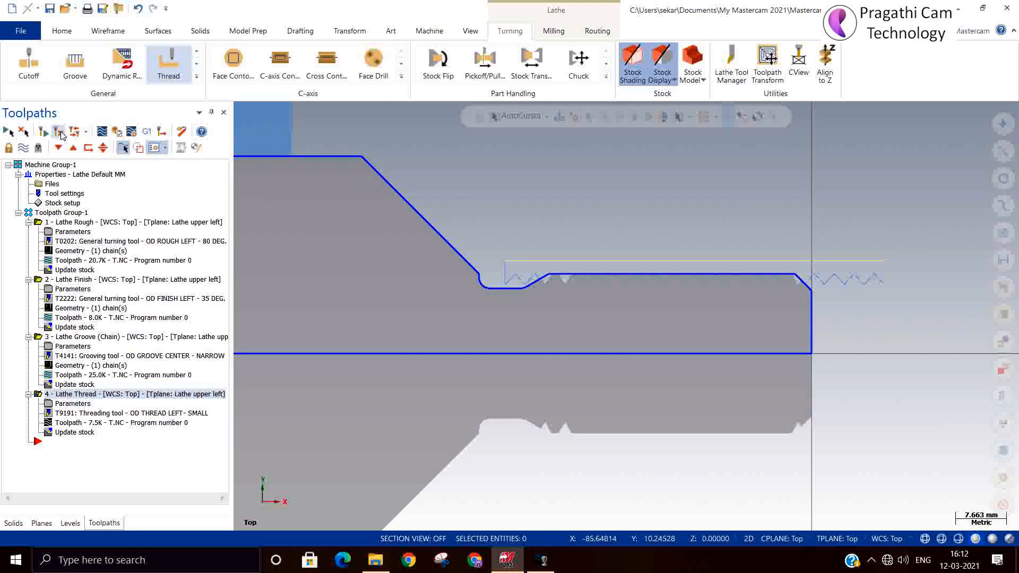
Select the whole Toolpath Group-1 in place of the thread operation alone and run the Verify simulation of all its operations.
click(121, 134)
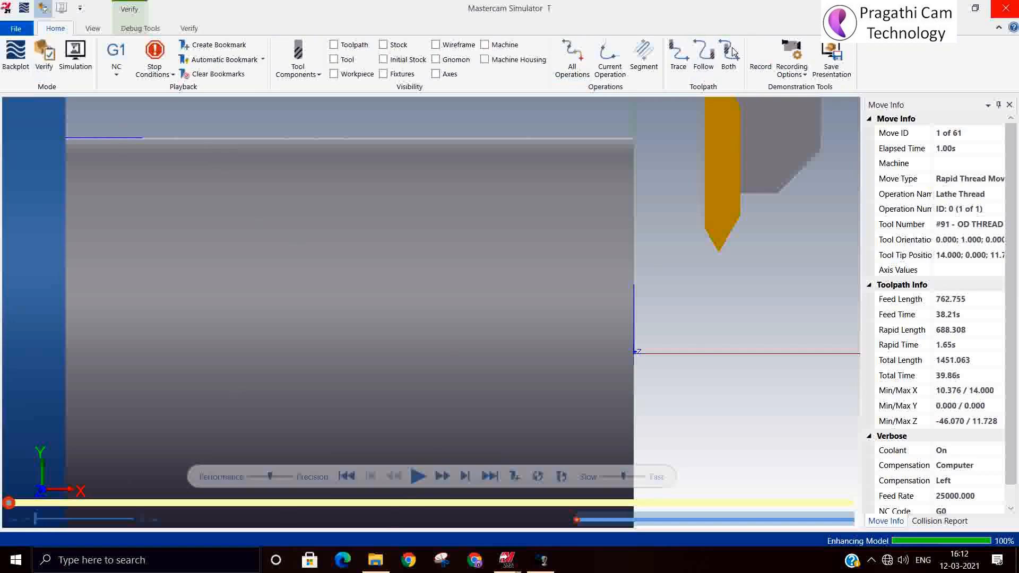
click(1004, 8)
click(55, 213)
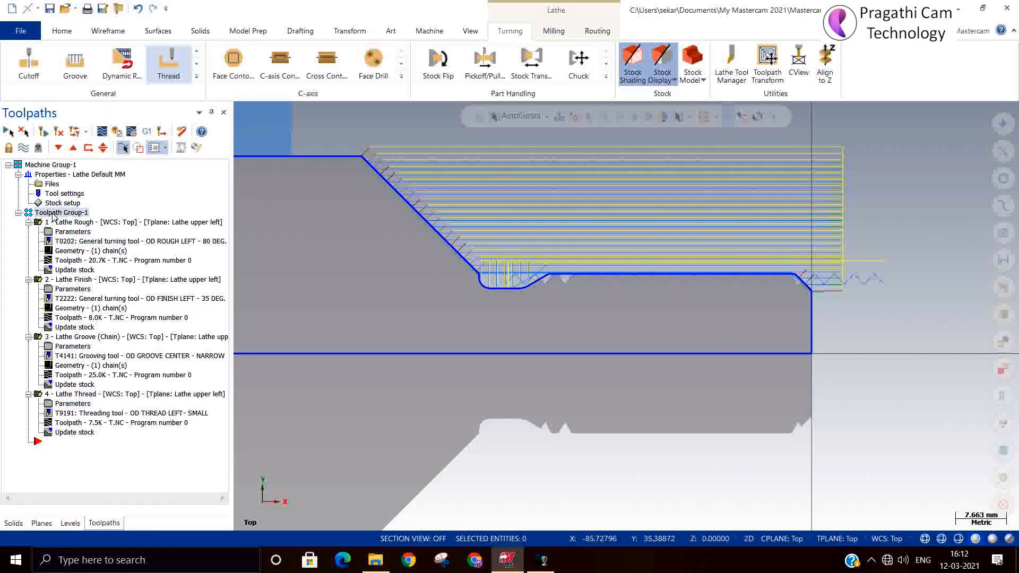
click(114, 133)
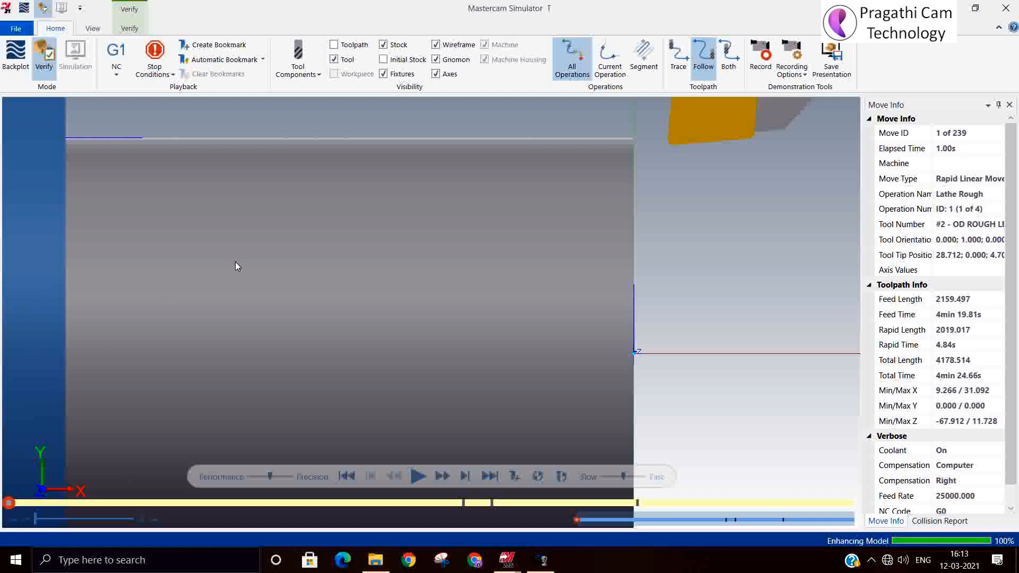
click(418, 477)
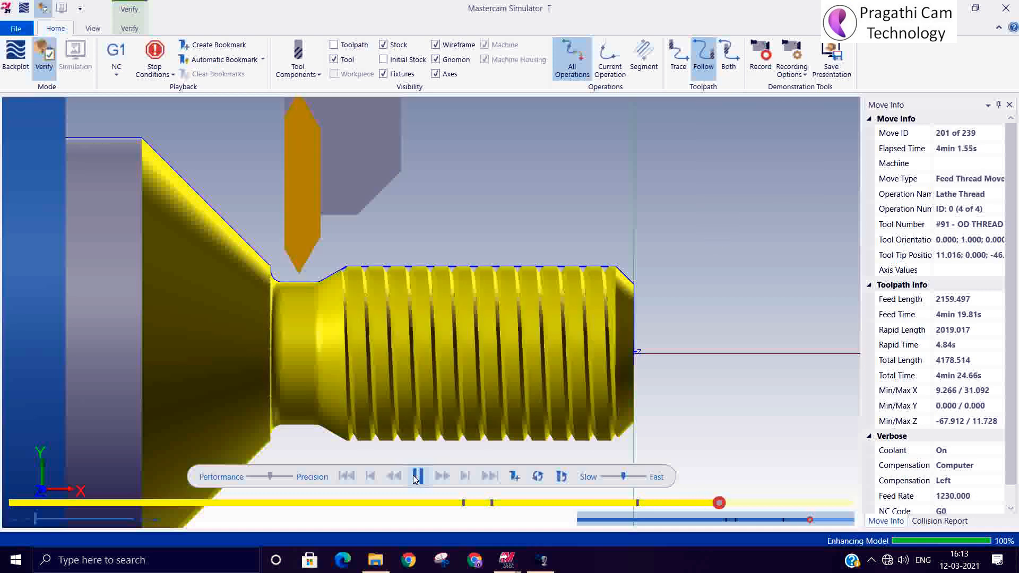
Examine the machined thread and relief groove from several sides and up close, and close the simulator.
scroll(412, 387, up, 4)
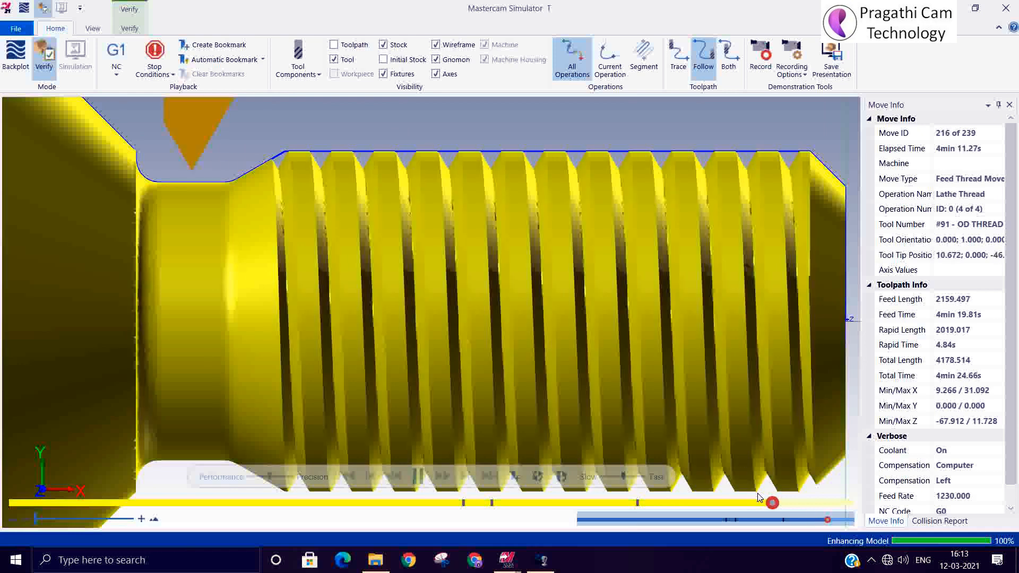
scroll(498, 334, down, 5)
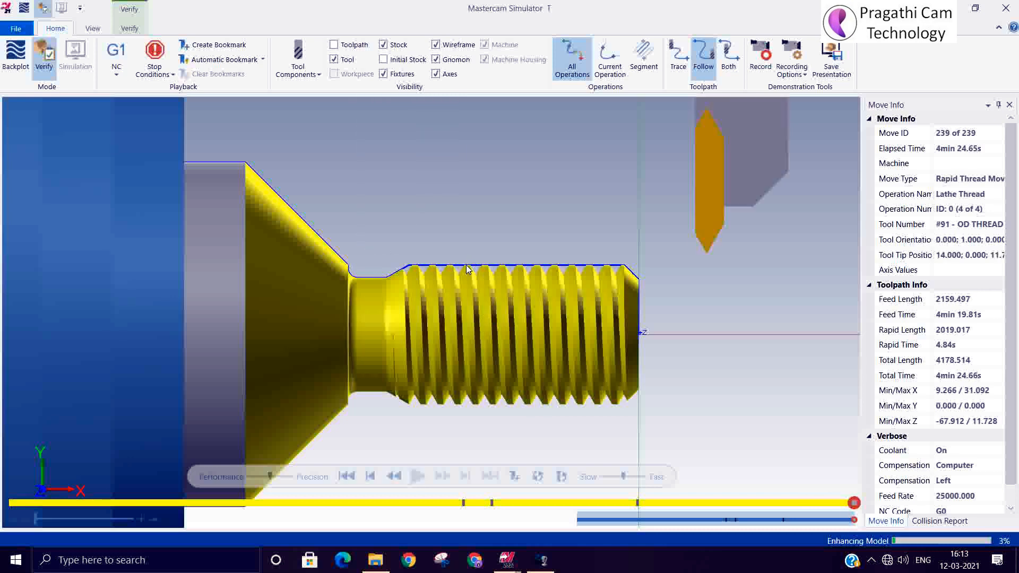
scroll(466, 266, up, 3)
middle_drag(518, 287, 634, 301)
scroll(498, 299, down, 4)
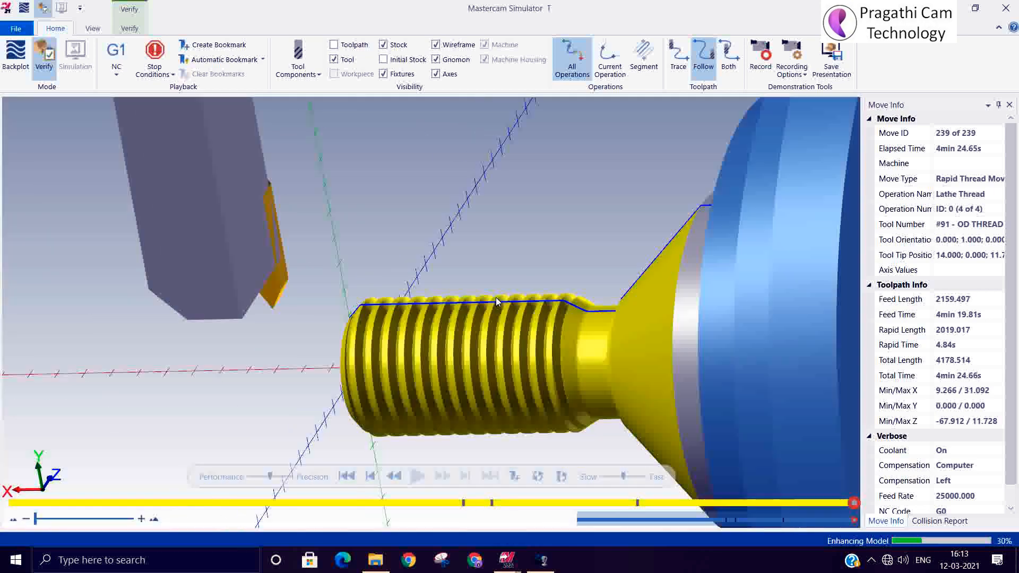
middle_drag(496, 301, 587, 303)
scroll(626, 345, up, 5)
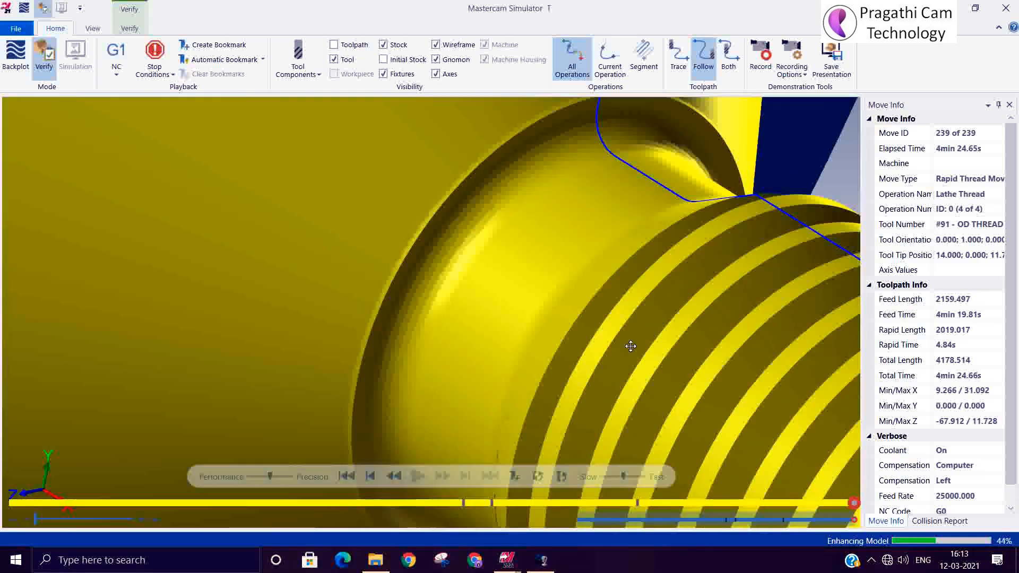
middle_drag(631, 346, 661, 329)
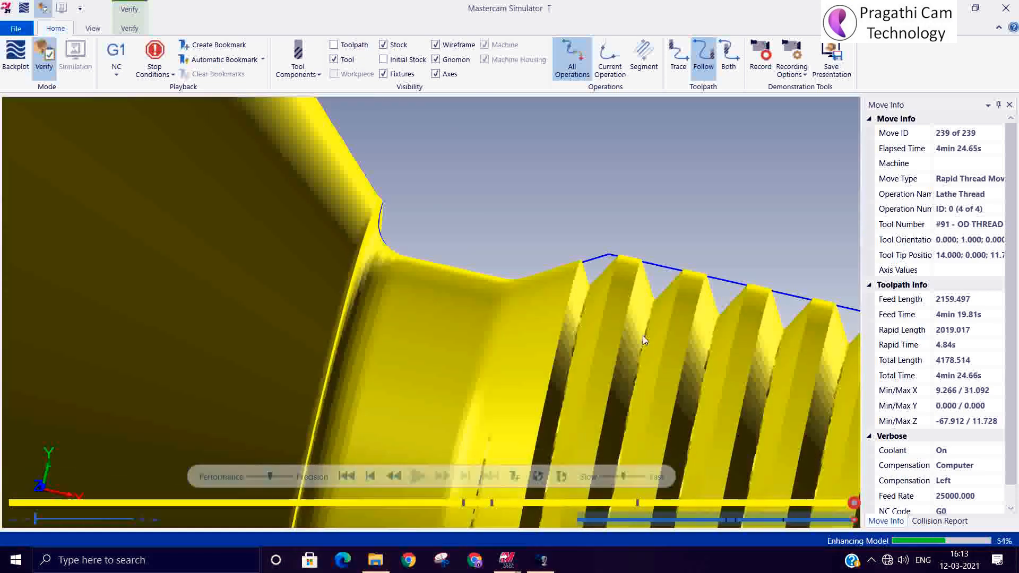
click(1005, 8)
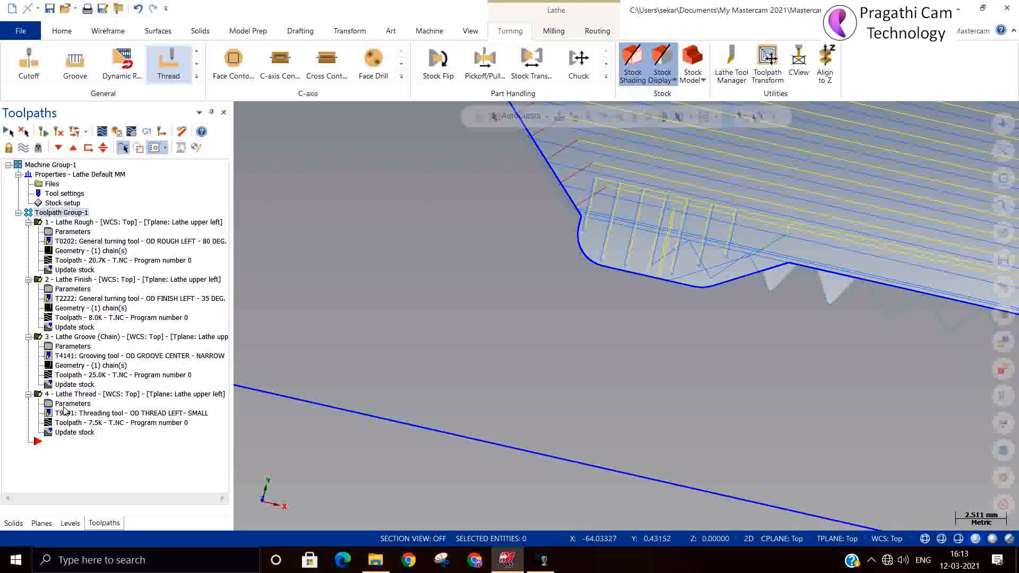
Set the thread depth of the Lathe Thread operation to 2, accept the parameters and regenerate its toolpath.
click(77, 393)
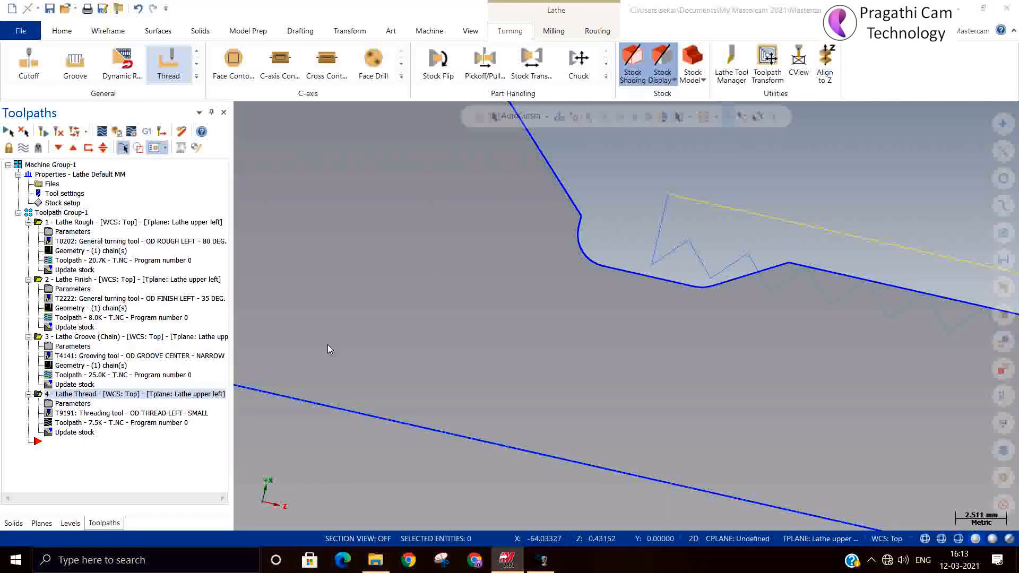
double_click(465, 257)
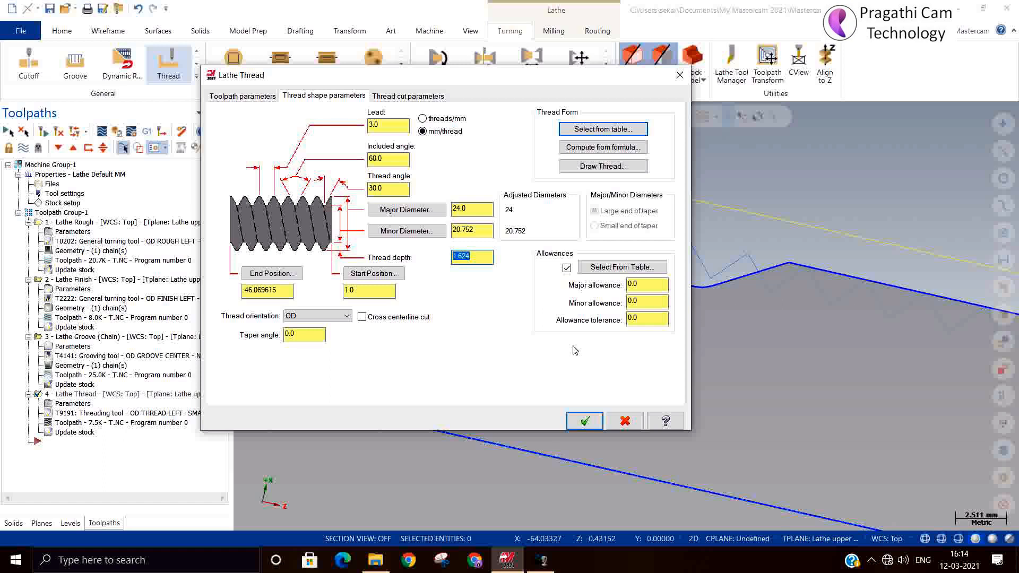
text(2)
click(584, 420)
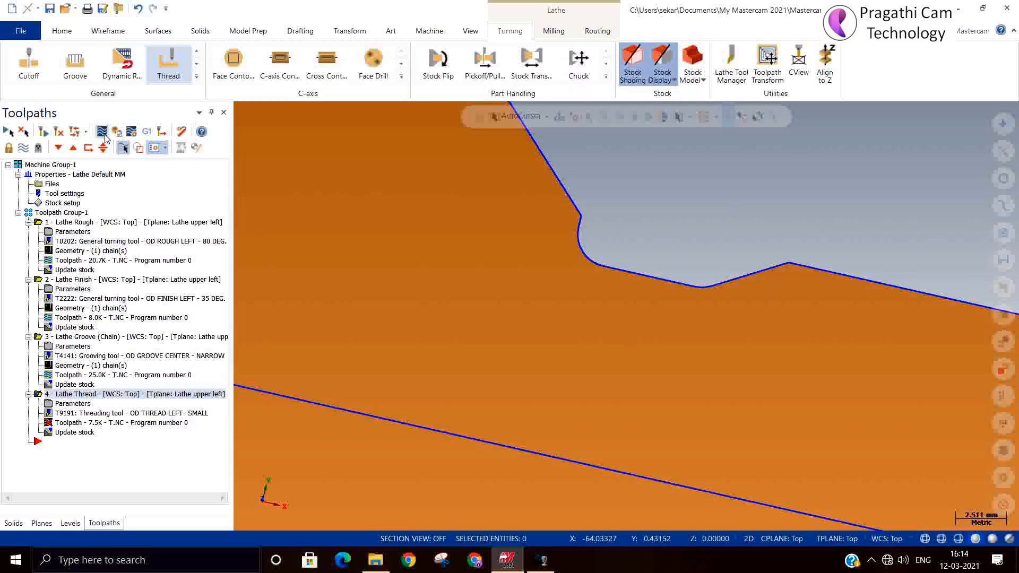
click(102, 133)
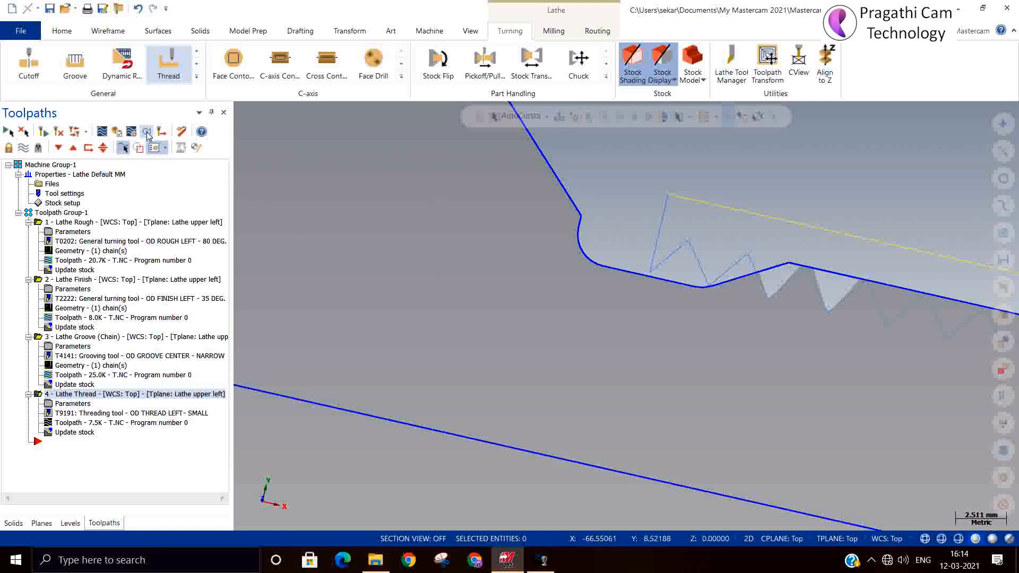
Open the Verify simulation for the thread operation alone, set it to the isometric view and close the simulator.
click(116, 131)
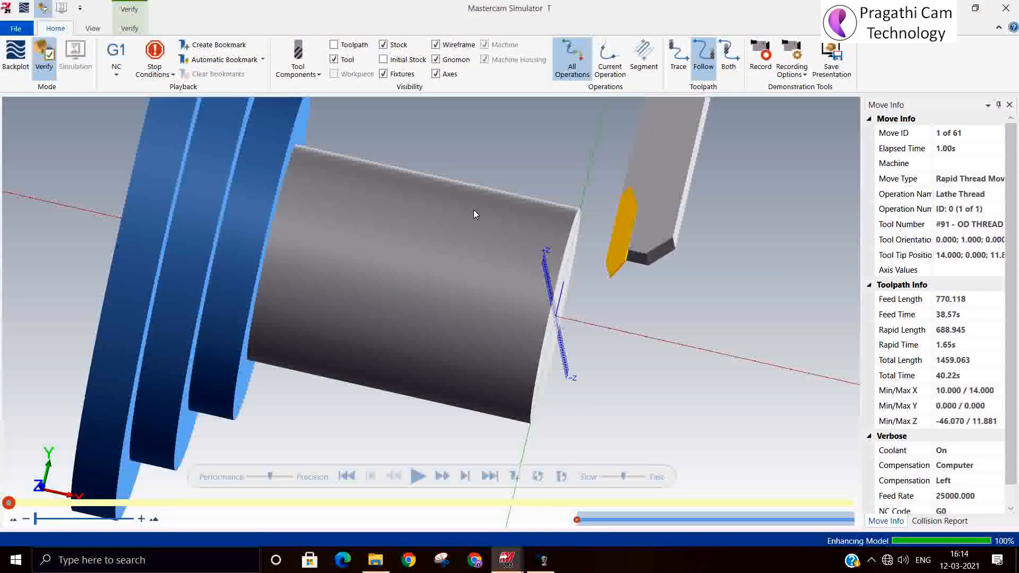
right_click(497, 147)
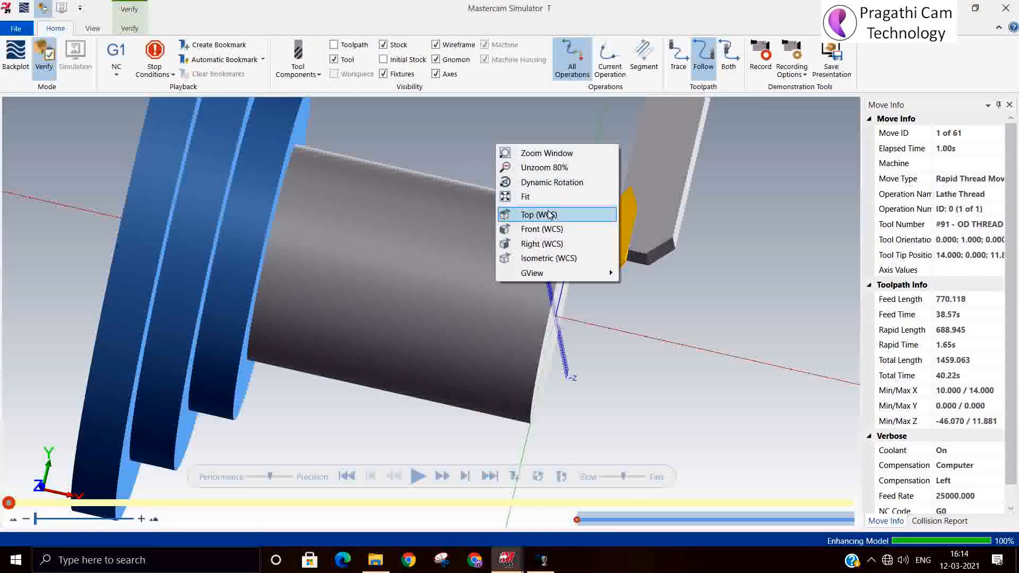
click(558, 258)
click(1006, 8)
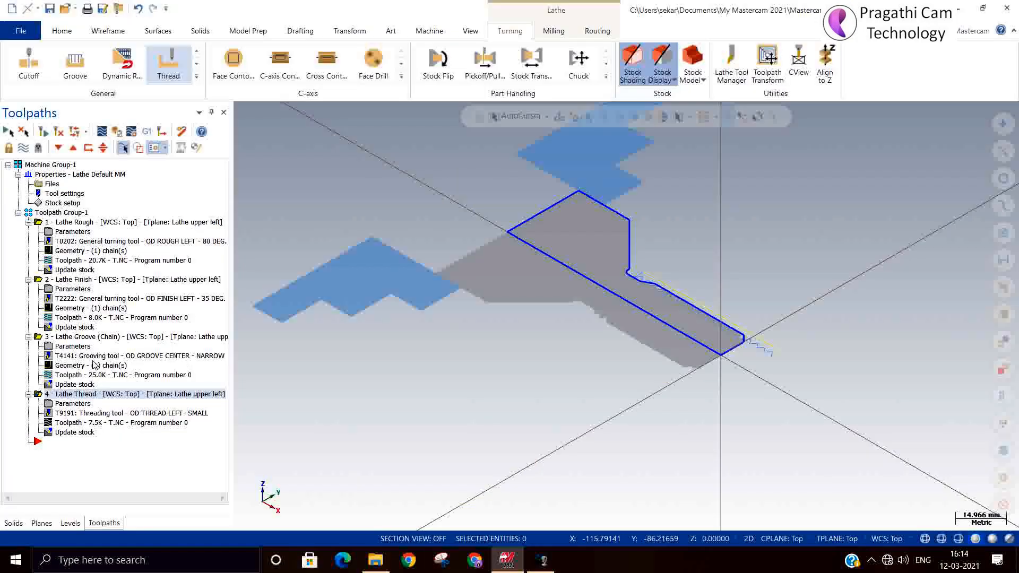
Reselect only the Lathe Thread operation, play its Verify simulation on the uncut stock and close the simulator.
click(79, 214)
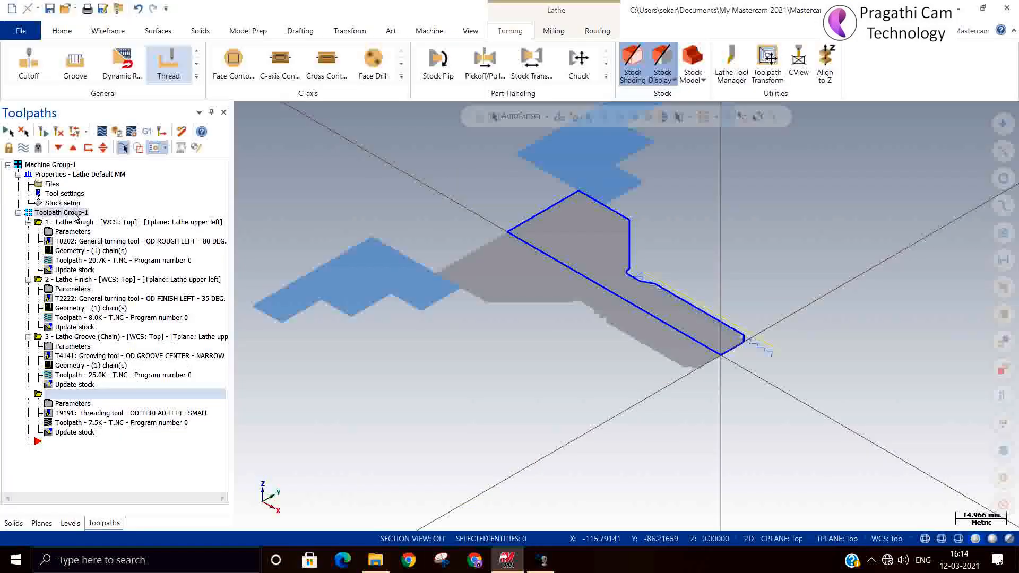
click(75, 395)
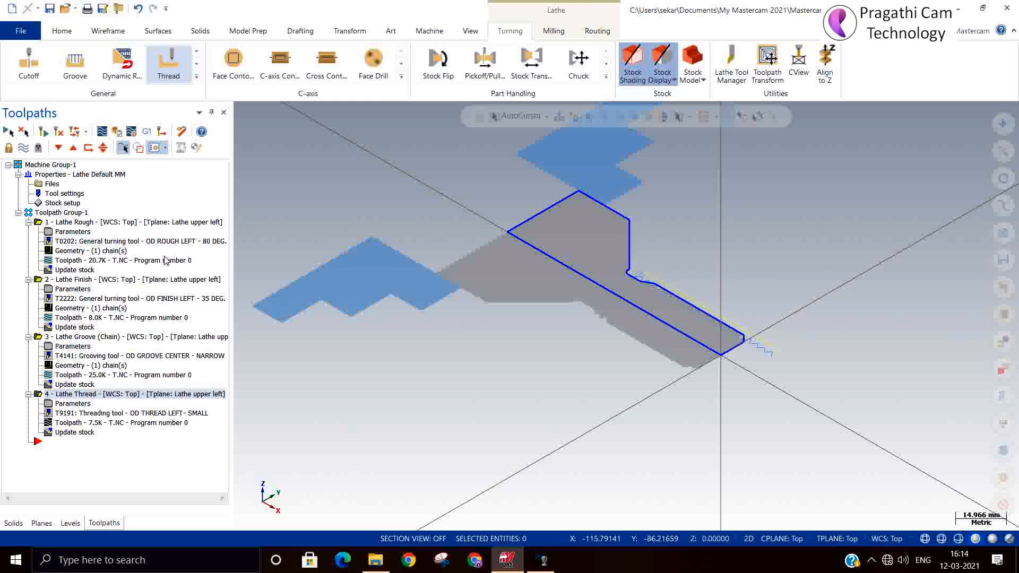
click(116, 131)
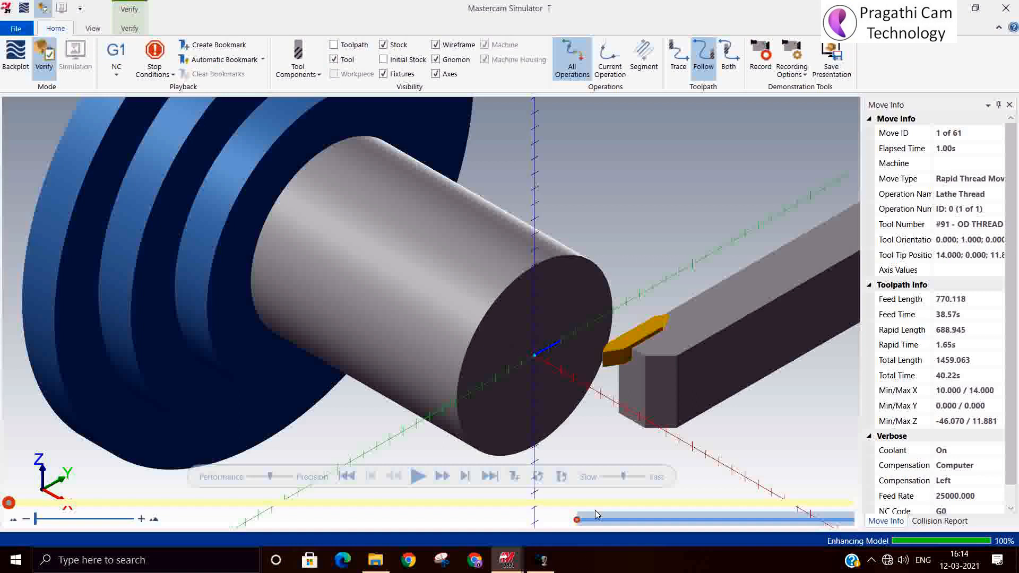
click(423, 484)
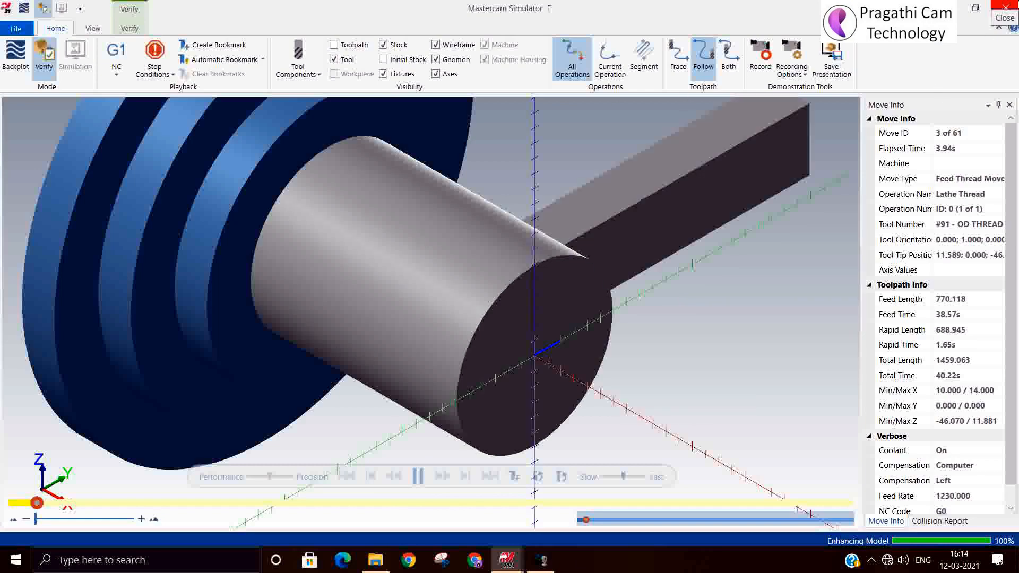
click(1005, 11)
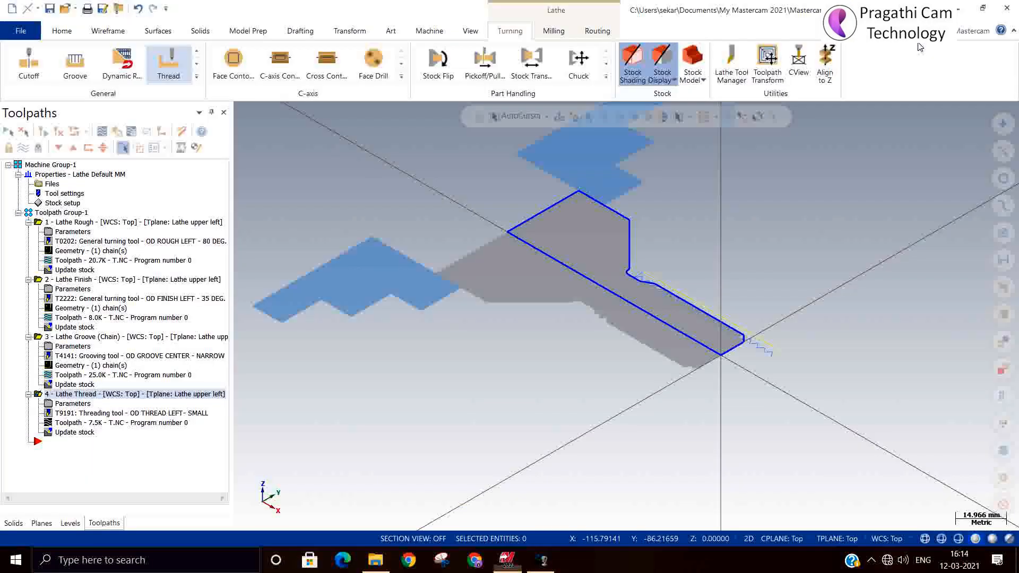
Switch the graphics view to Top and examine the thread toolpath around the relief groove and along the shaft.
right_click(438, 158)
click(475, 227)
scroll(467, 228, up, 5)
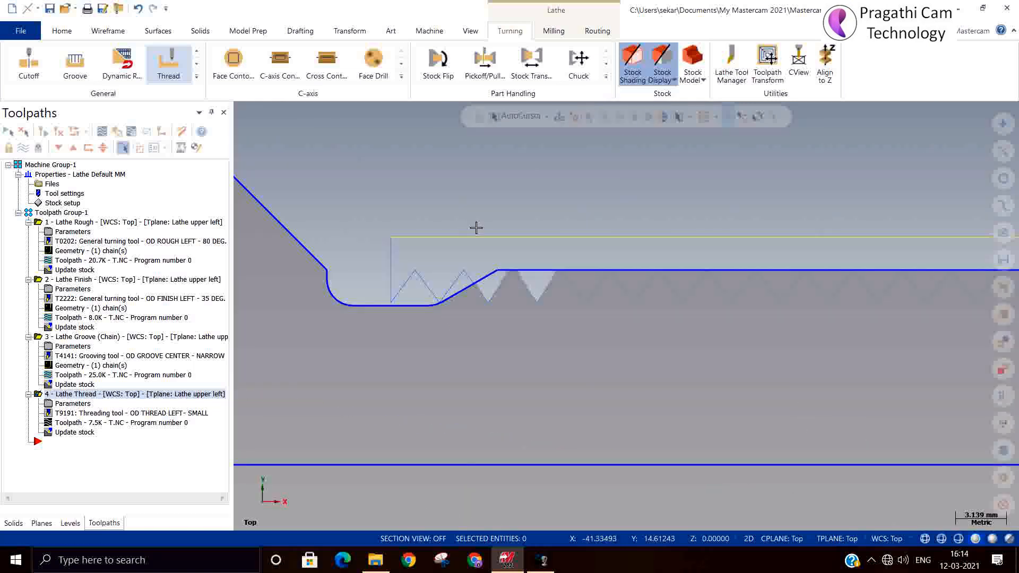
scroll(578, 228, down, 2)
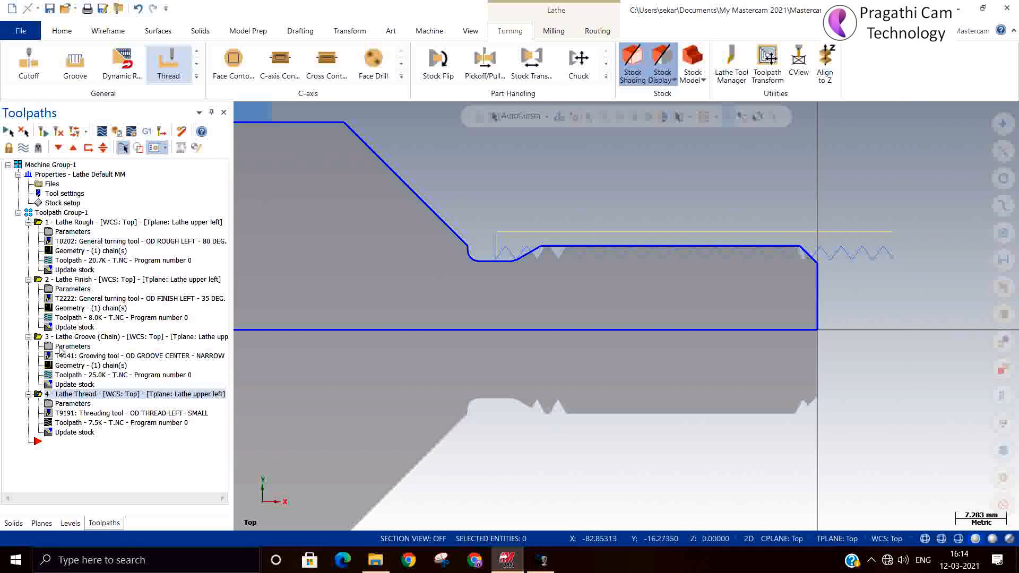
Check the thread shape and tool parameters of the thread operation and the toolpath parameters of the groove operation, accepting both dialogs.
click(55, 405)
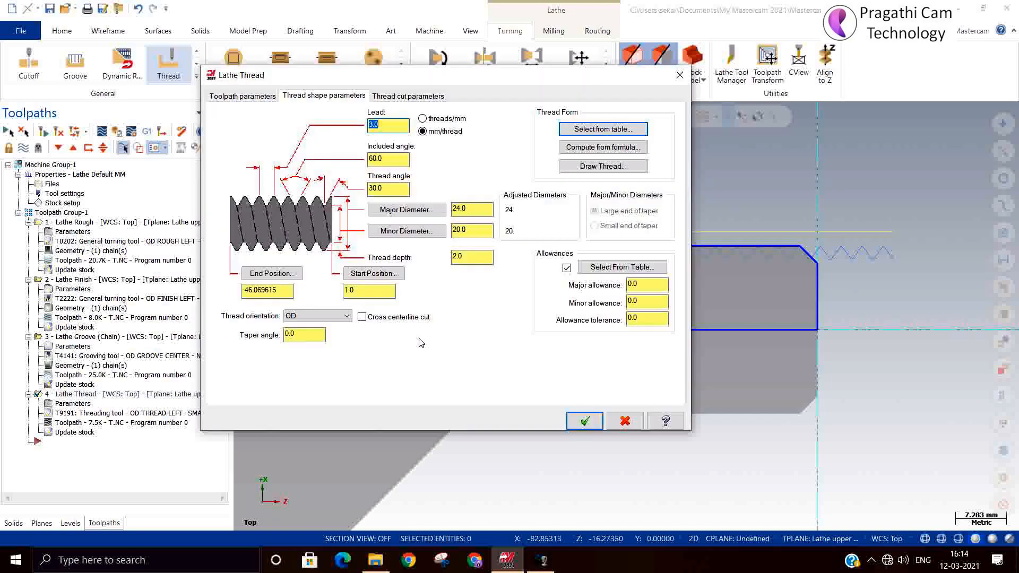
click(266, 98)
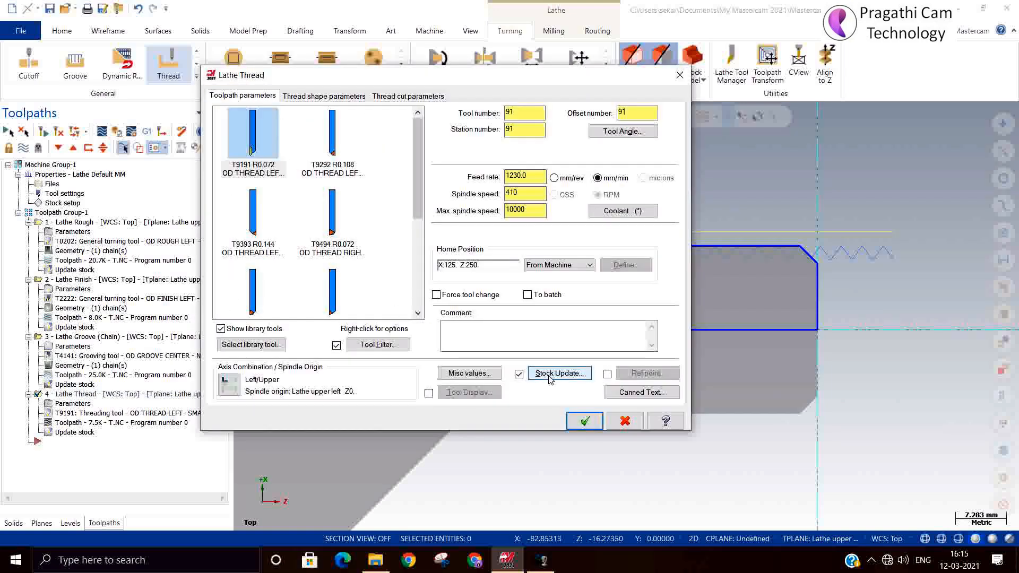
click(578, 420)
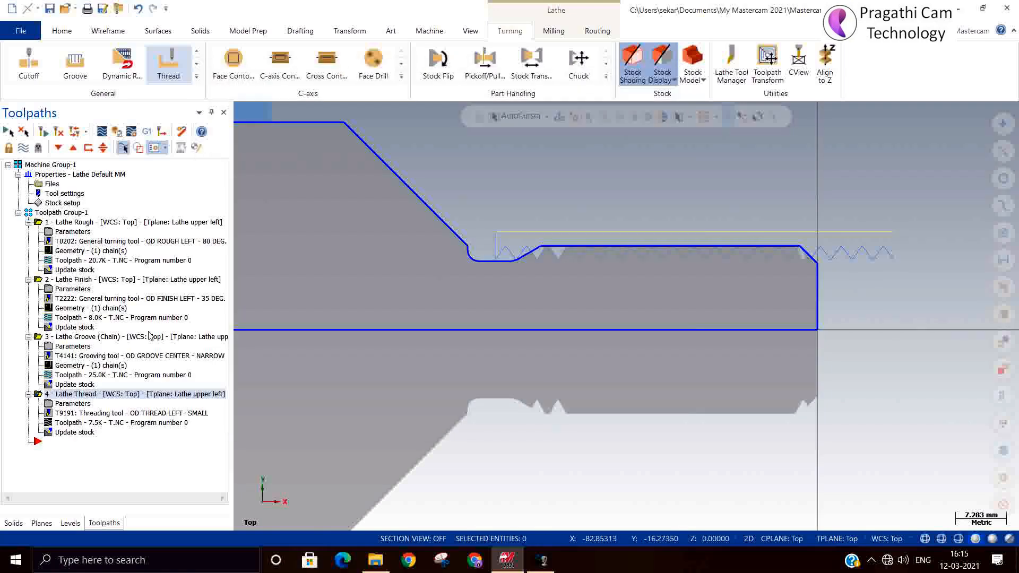
click(66, 347)
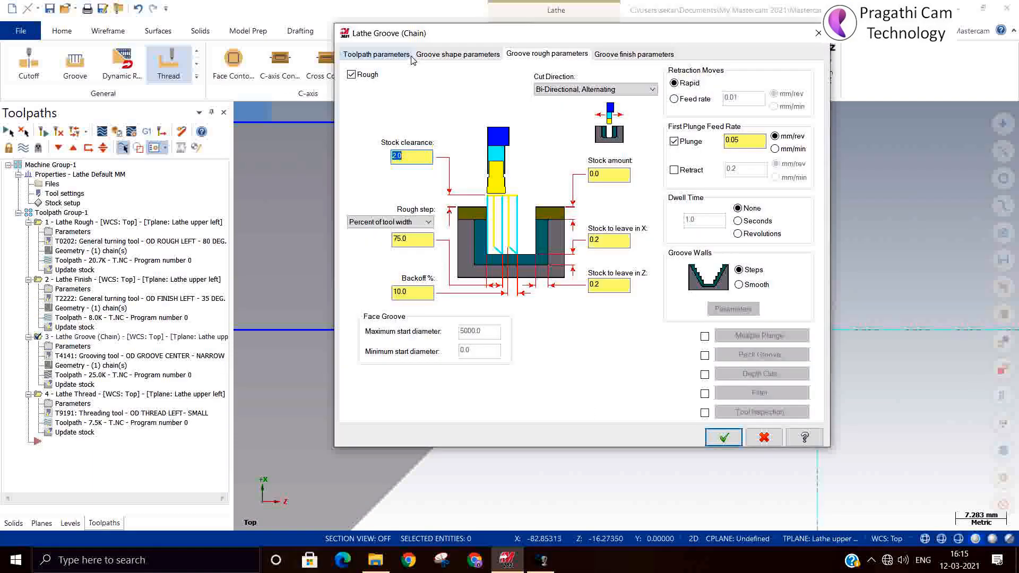
click(401, 54)
click(723, 438)
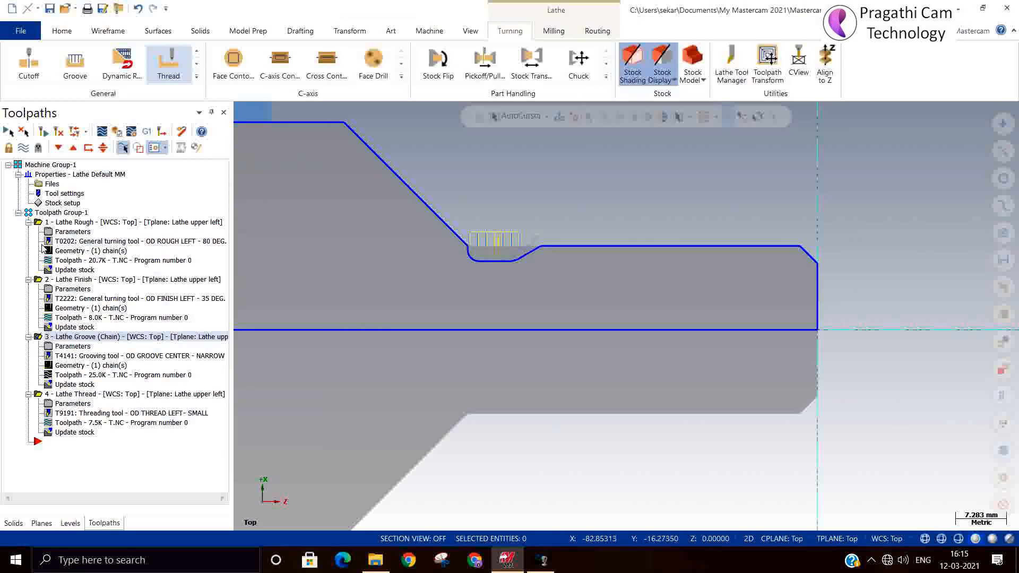
Select the whole Toolpath Group-1 and play the Verify simulation of all its operations.
click(59, 212)
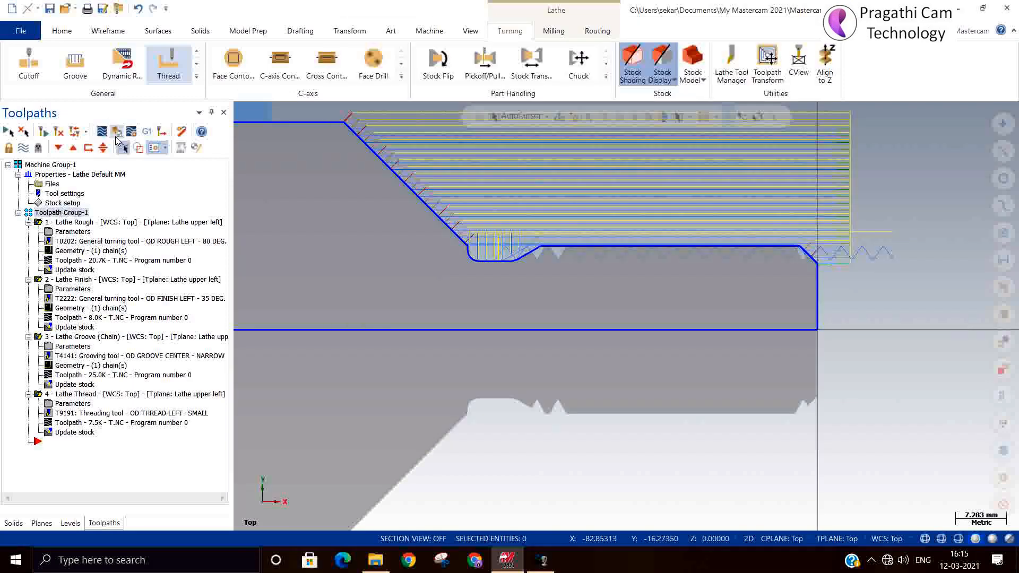
click(116, 133)
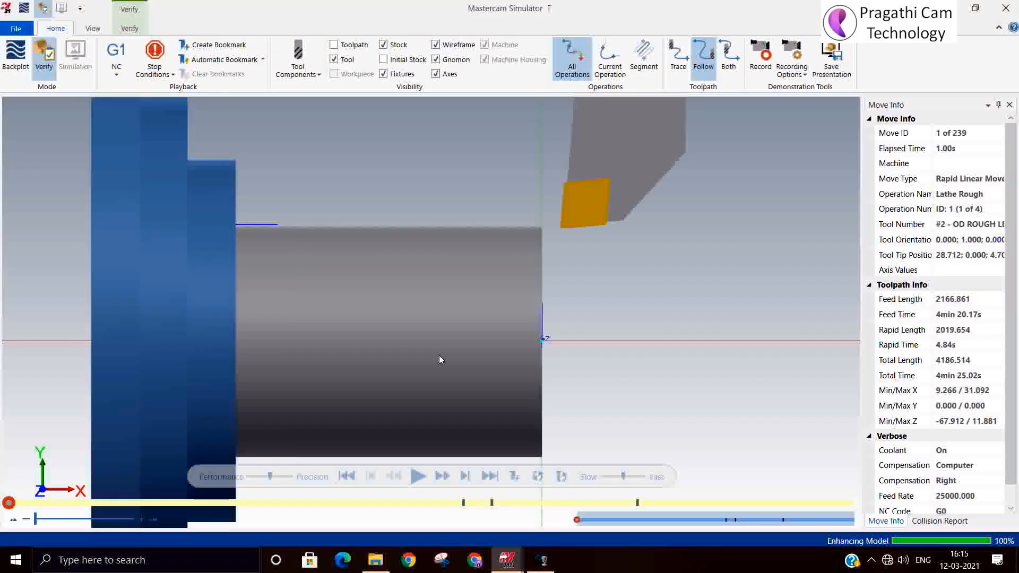
click(418, 480)
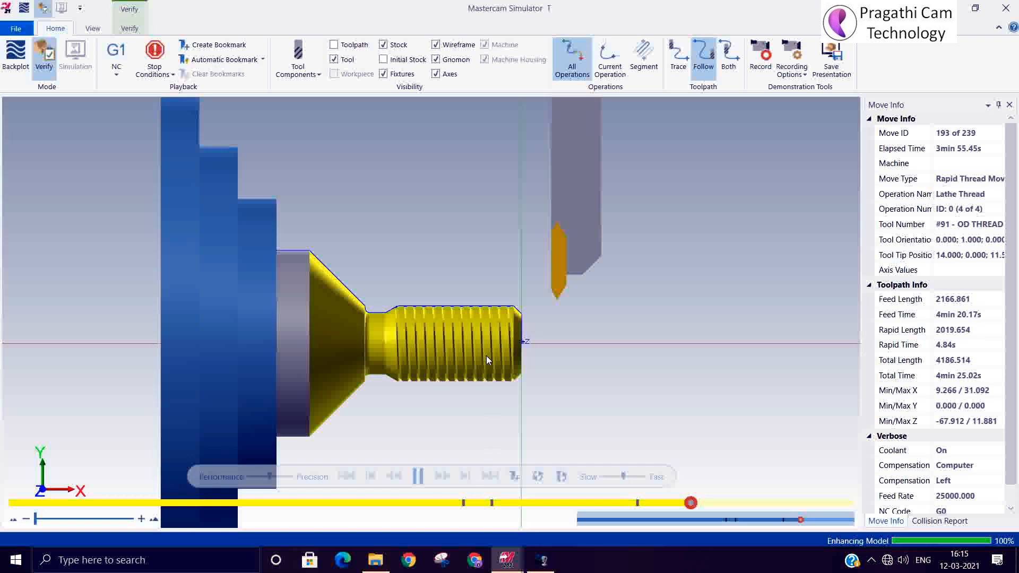
Examine the threading passes up close and at an angle during the simulation, and slow the playback slightly.
scroll(478, 350, up, 5)
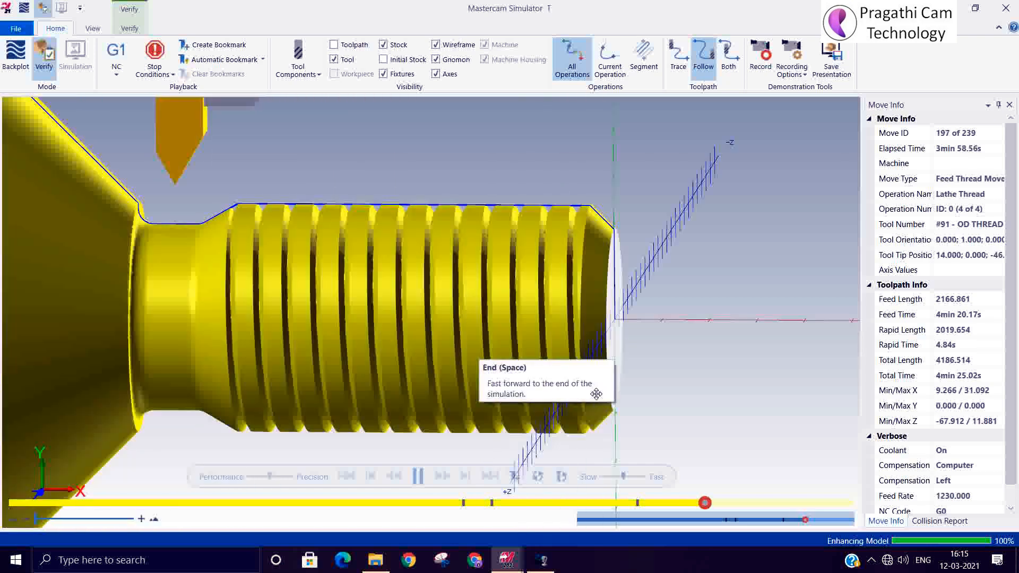
middle_drag(597, 394, 591, 383)
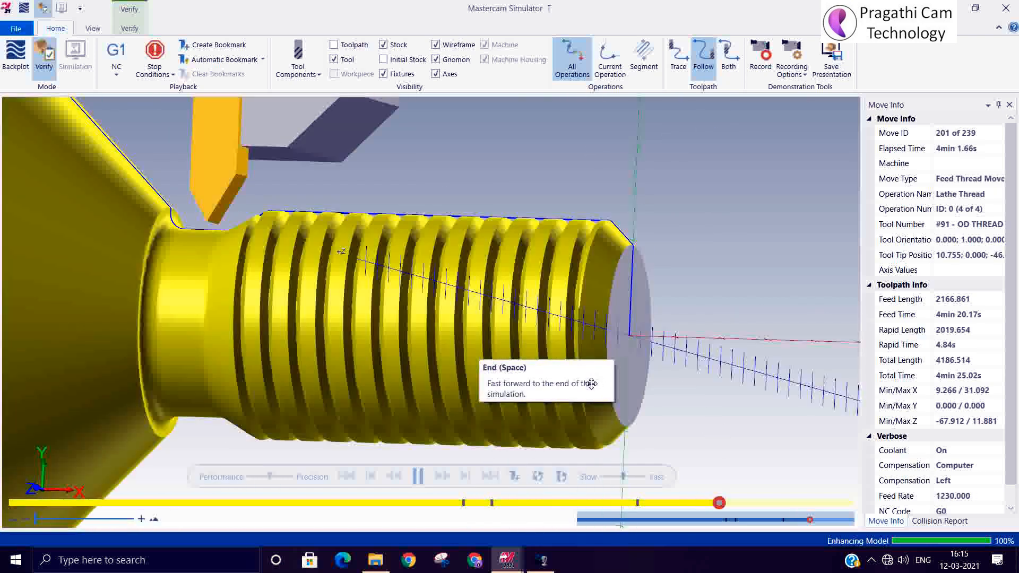
scroll(593, 395, down, 4)
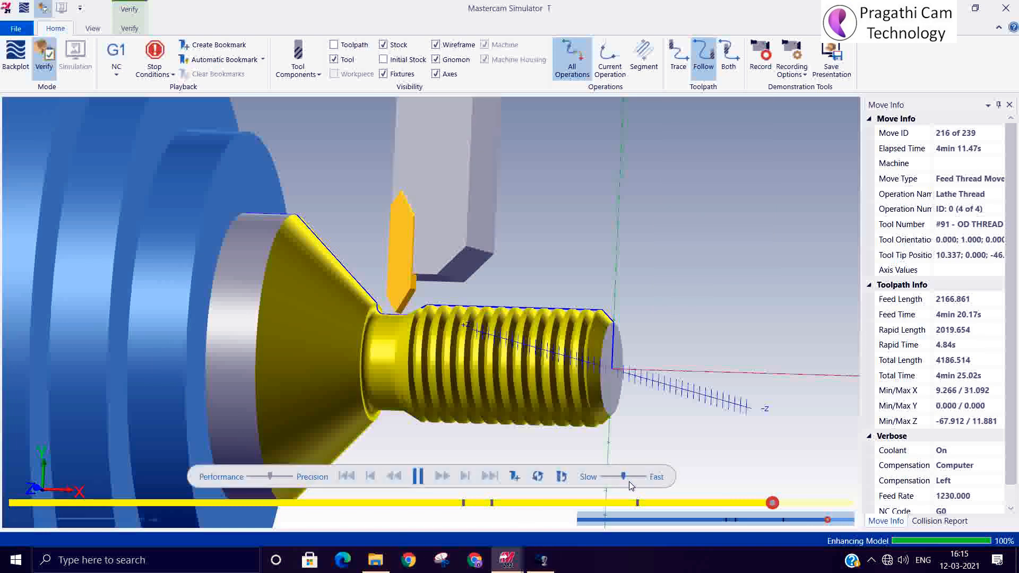
drag(624, 478, 619, 478)
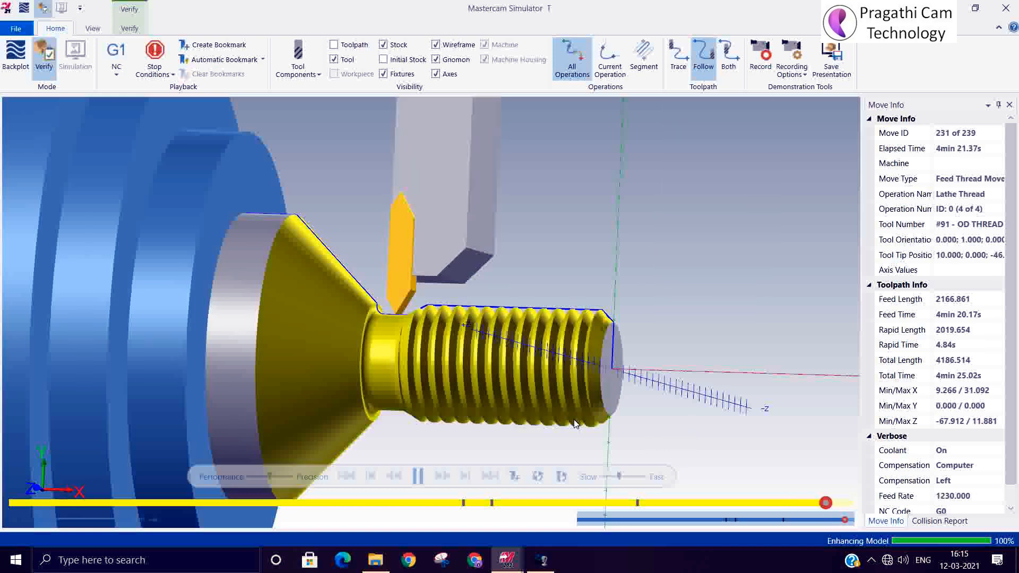
Inspect the finished thread and relief groove from several angles, and return the simulator to the Top view.
scroll(453, 339, up, 3)
middle_drag(499, 351, 511, 345)
scroll(509, 348, down, 5)
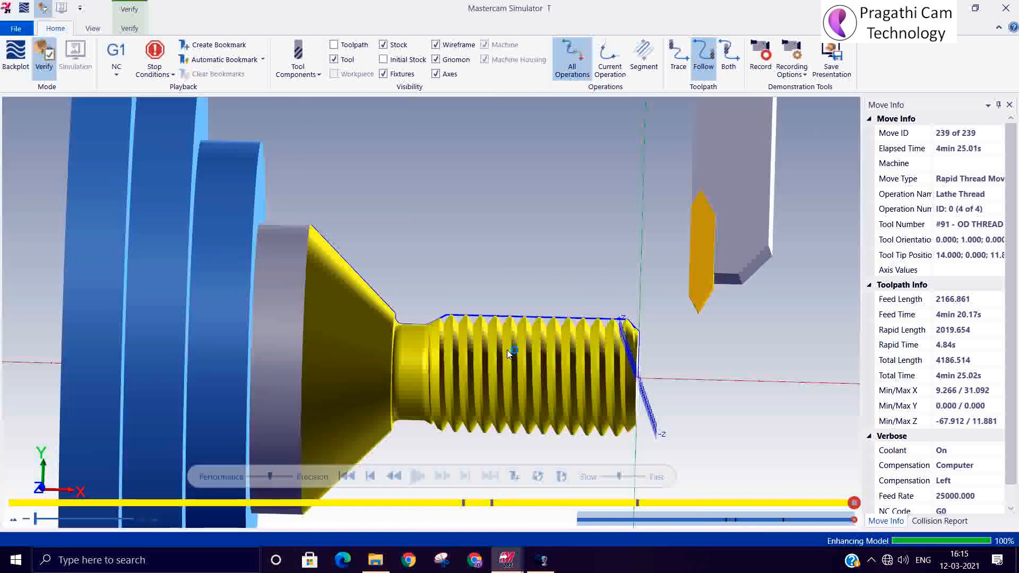
middle_drag(505, 349, 477, 357)
scroll(491, 368, down, 2)
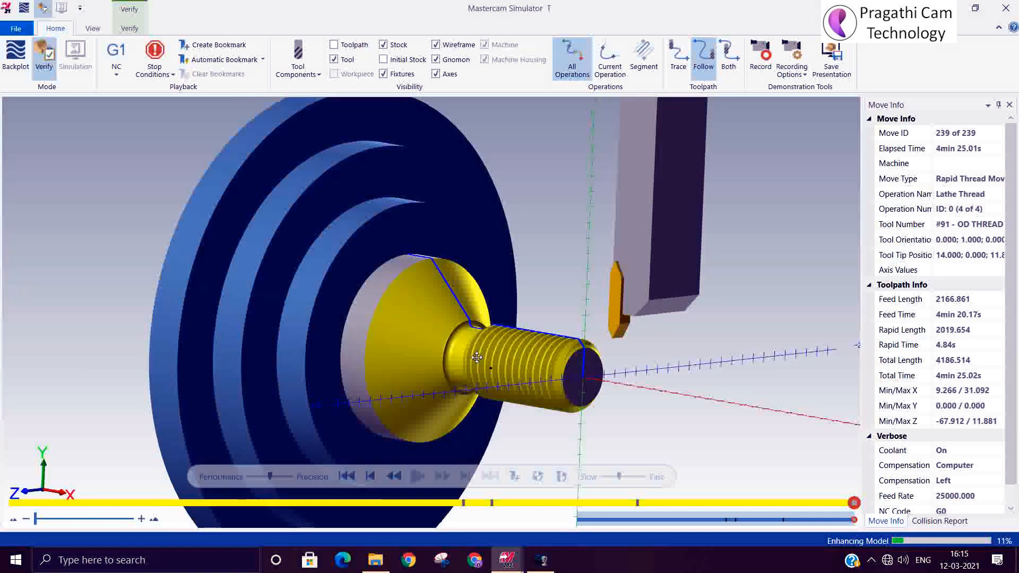
right_click(550, 174)
click(573, 243)
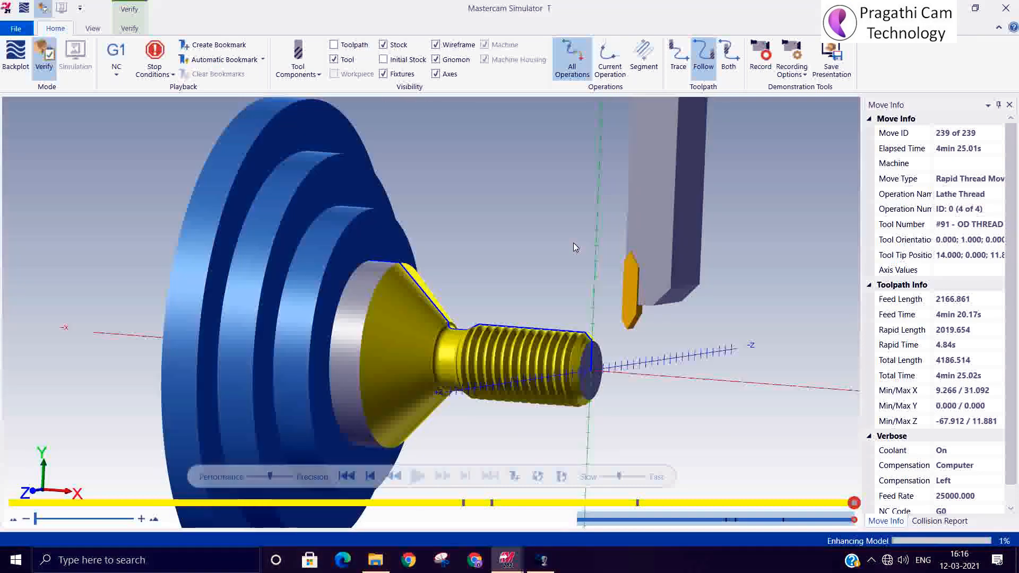
Section the simulated part by hiding its 1st quadrant, and examine the cut thread profile up close.
click(106, 30)
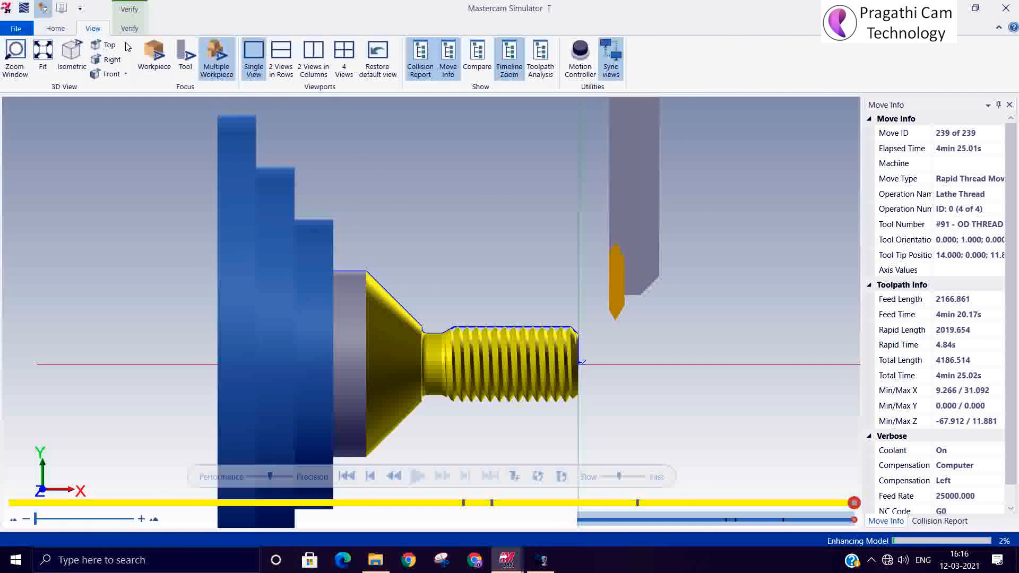
click(130, 29)
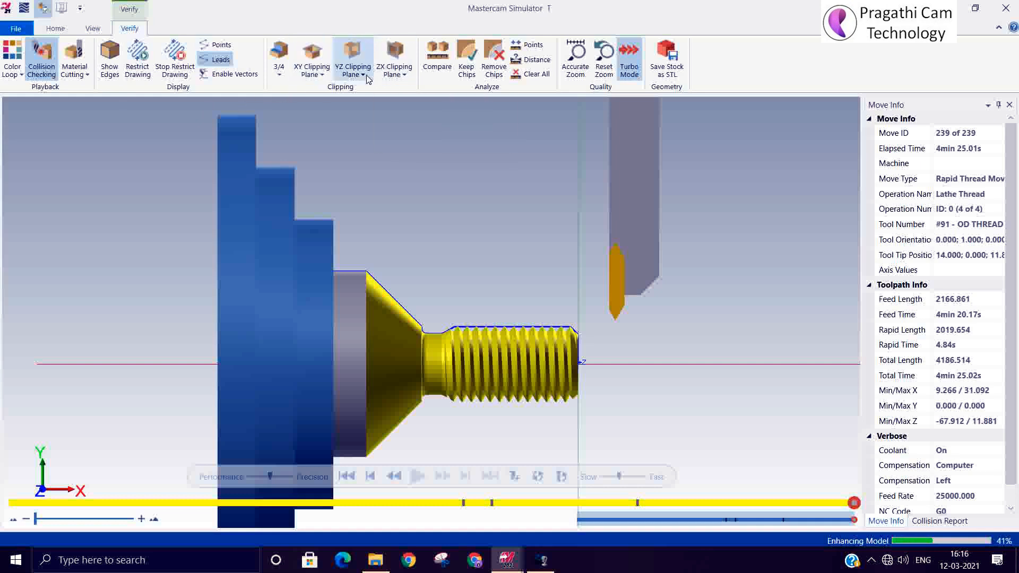
click(279, 75)
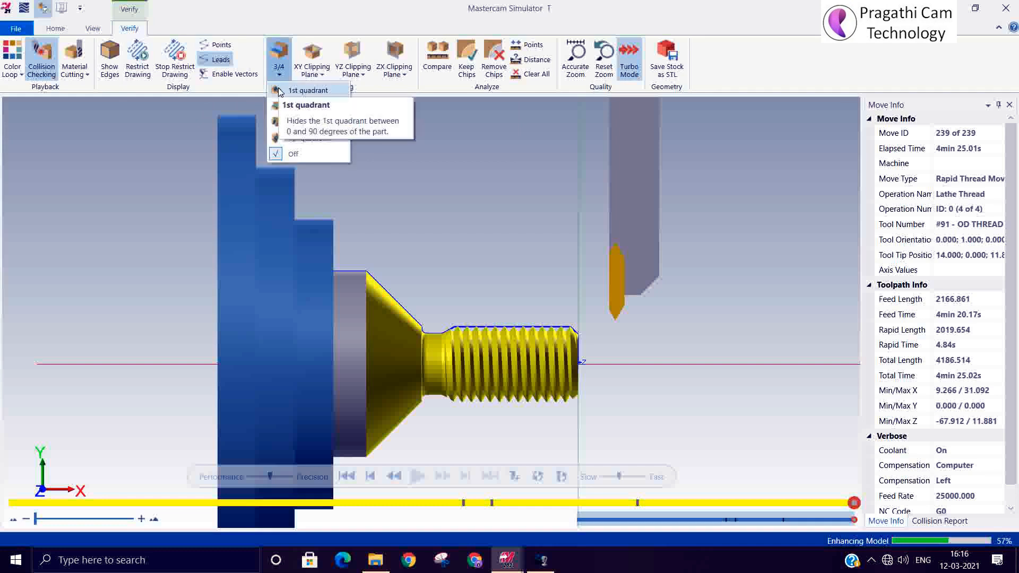
click(280, 92)
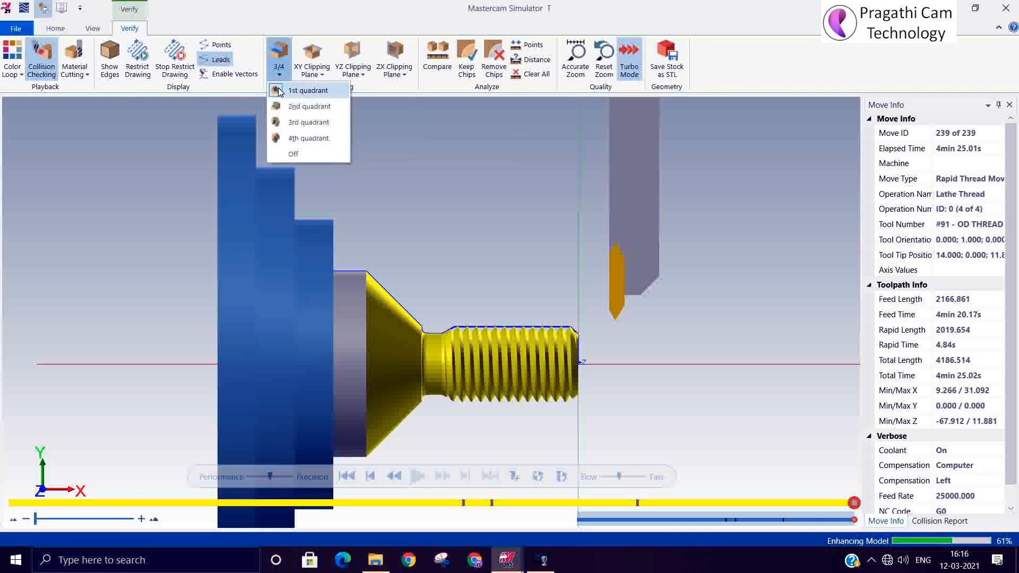
scroll(539, 329, up, 8)
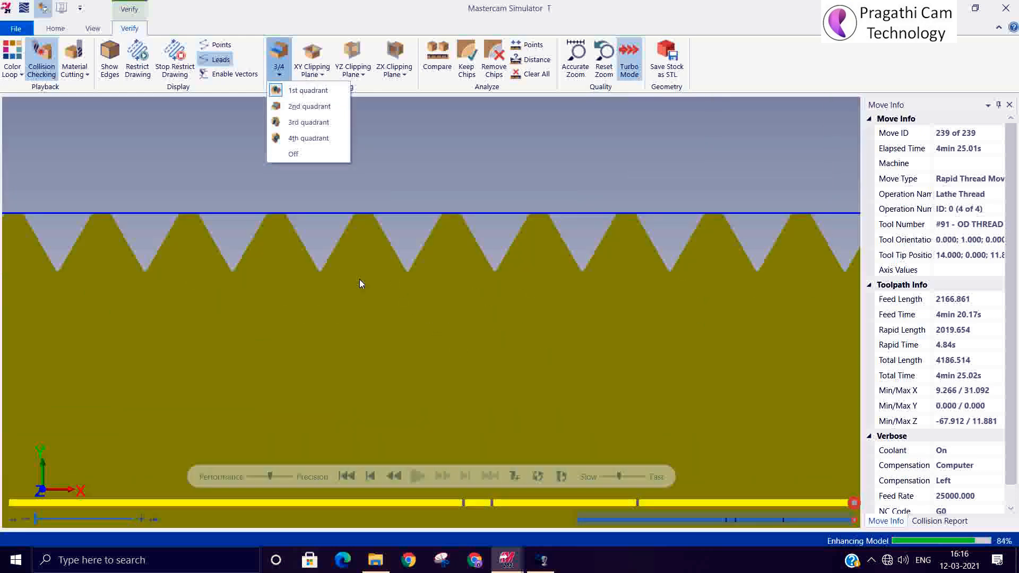
scroll(351, 266, down, 5)
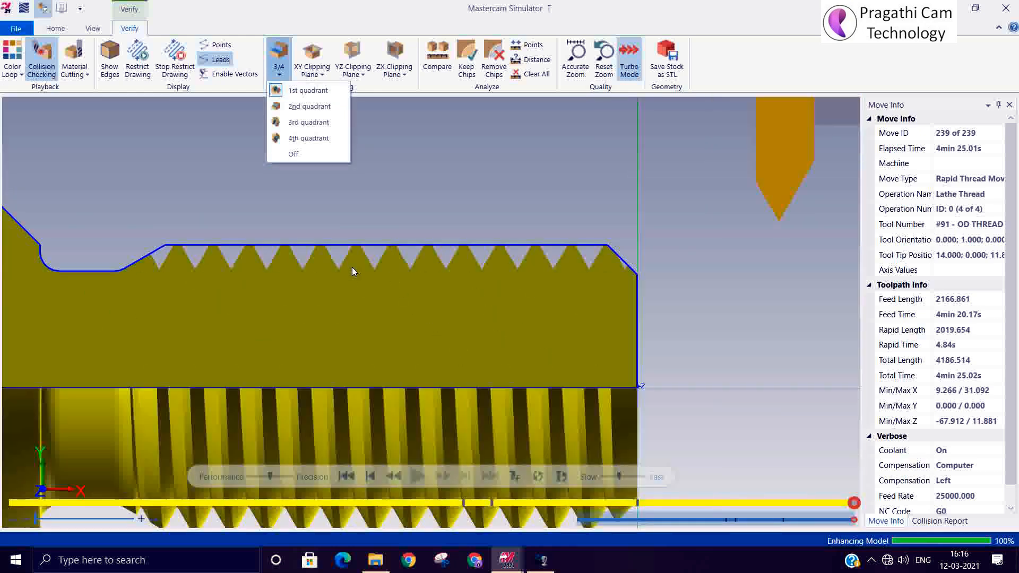
Close the Verify simulation and return to the lathe part and its toolpaths.
scroll(352, 266, down, 2)
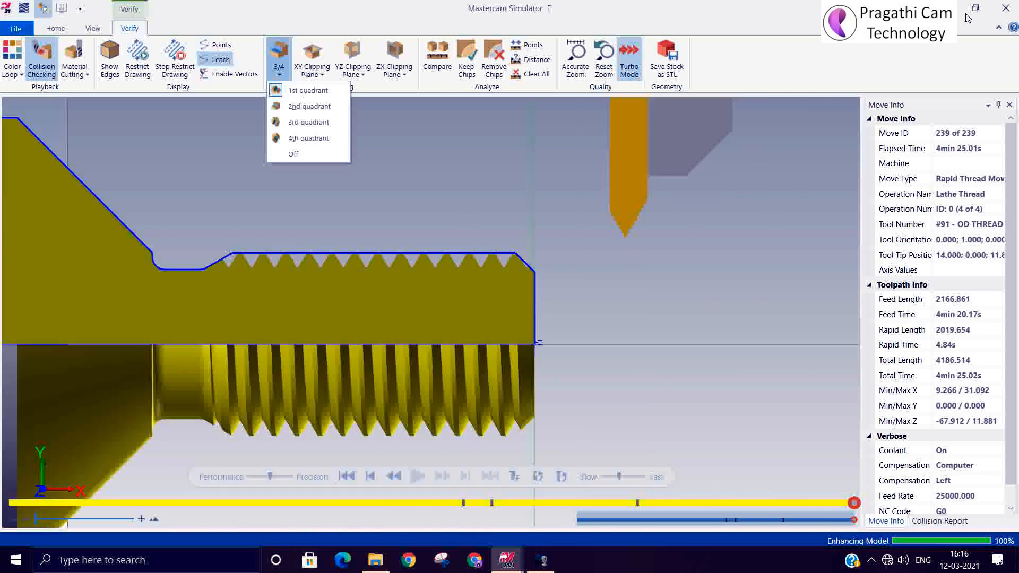
click(1011, 6)
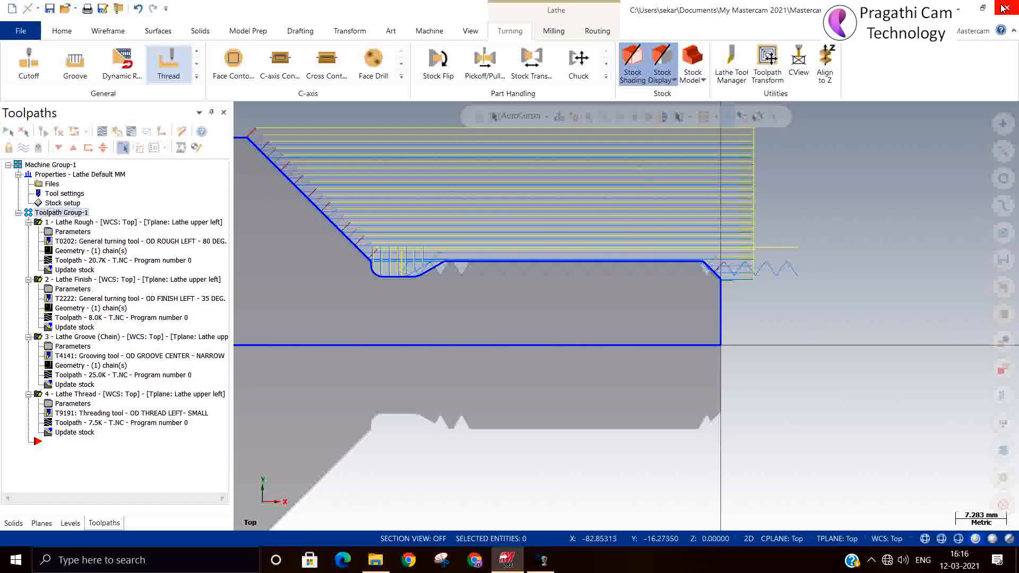
scroll(621, 300, down, 2)
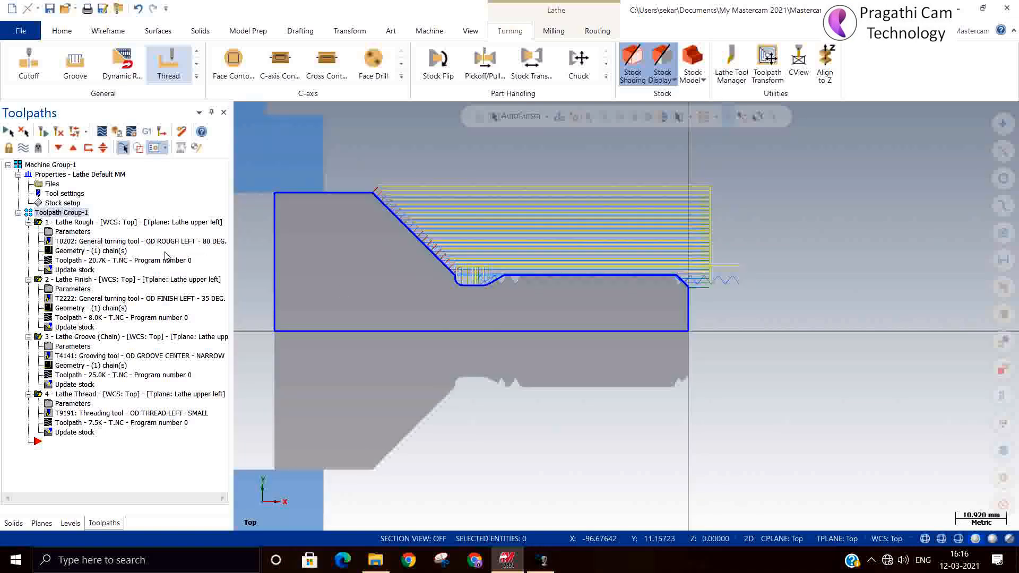
Open the Lathe Thread operation's shape parameters and look through the Metric class f (OD) allowance table.
click(53, 406)
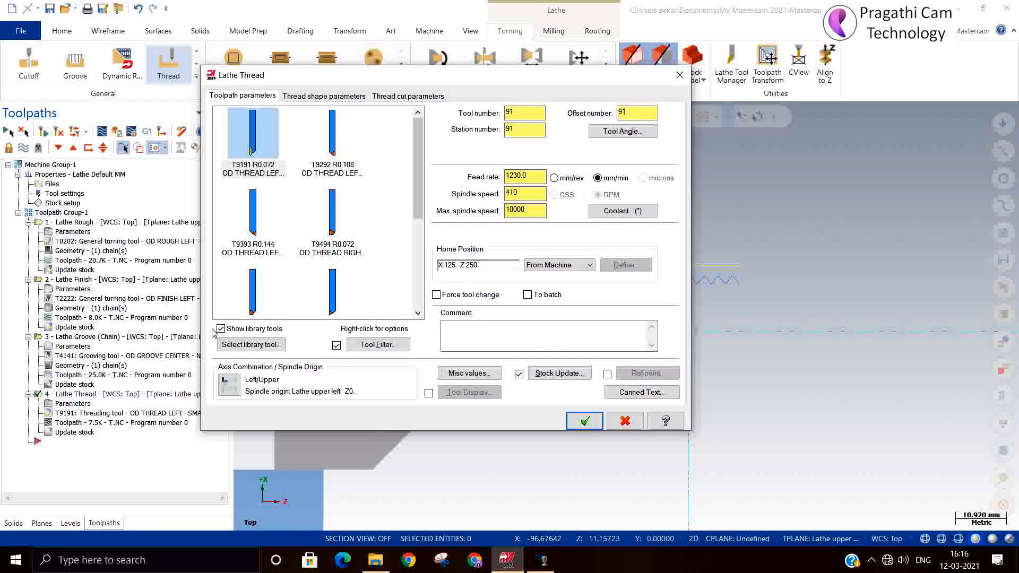
click(327, 96)
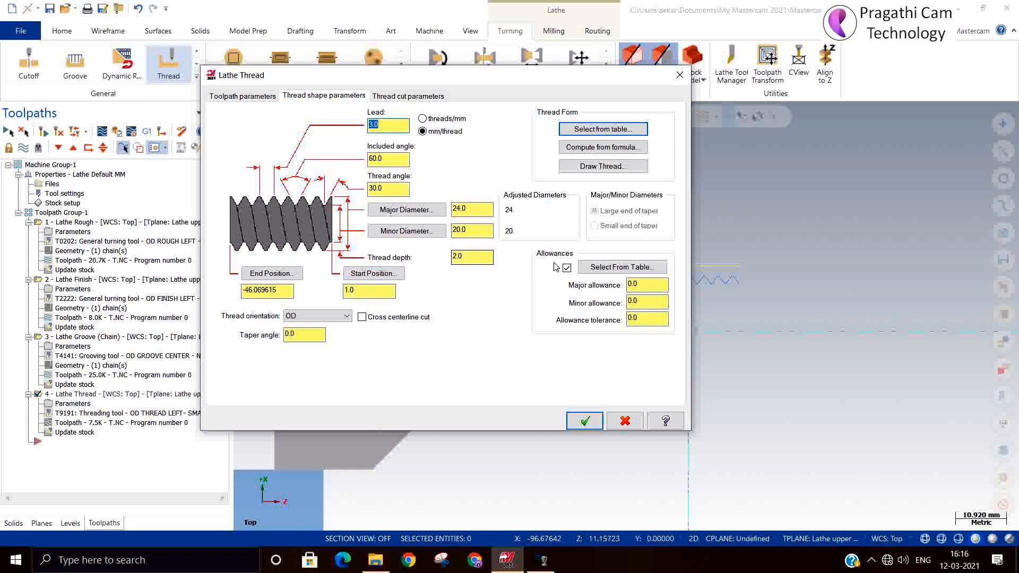
click(621, 272)
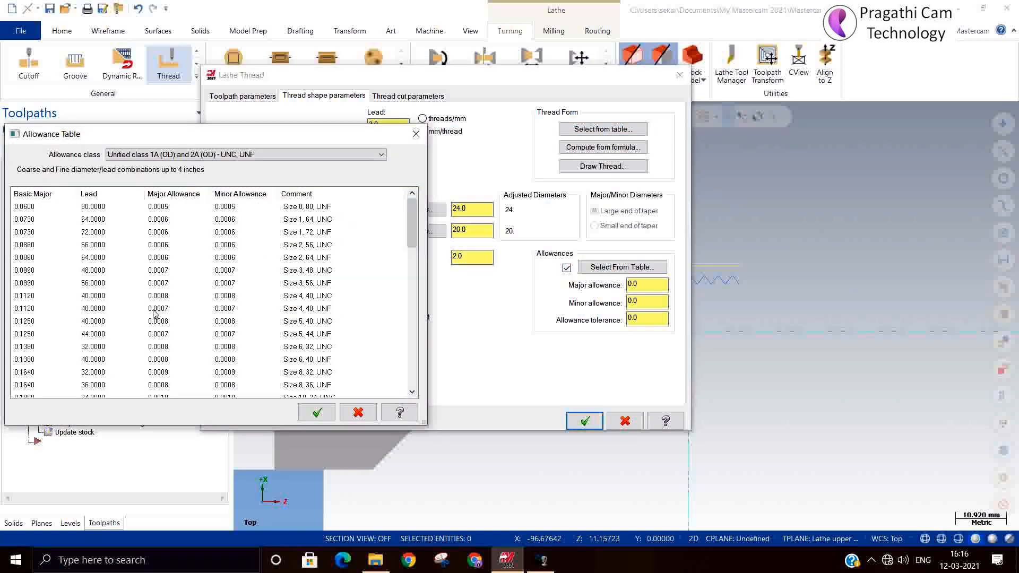
click(174, 154)
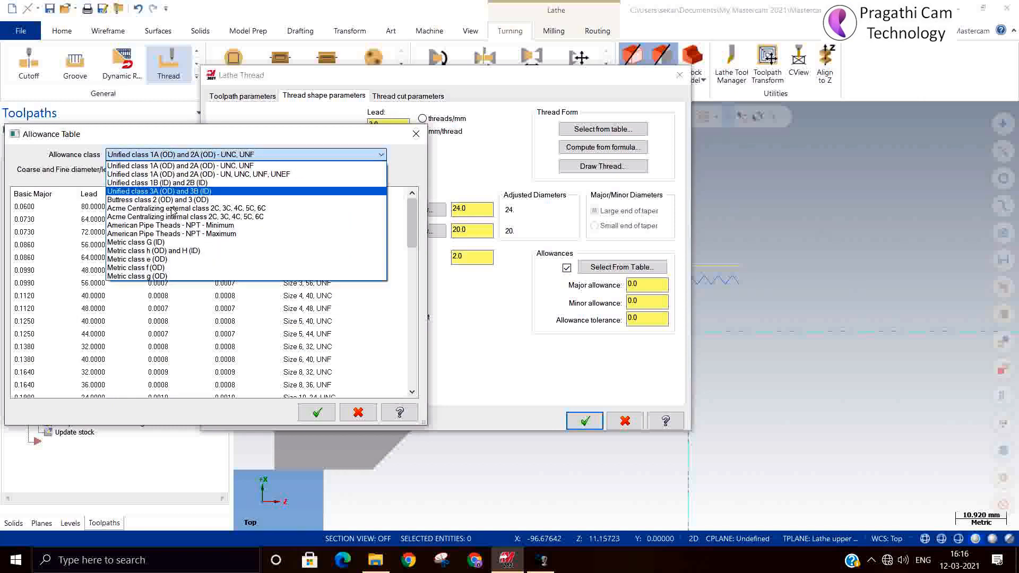
click(168, 272)
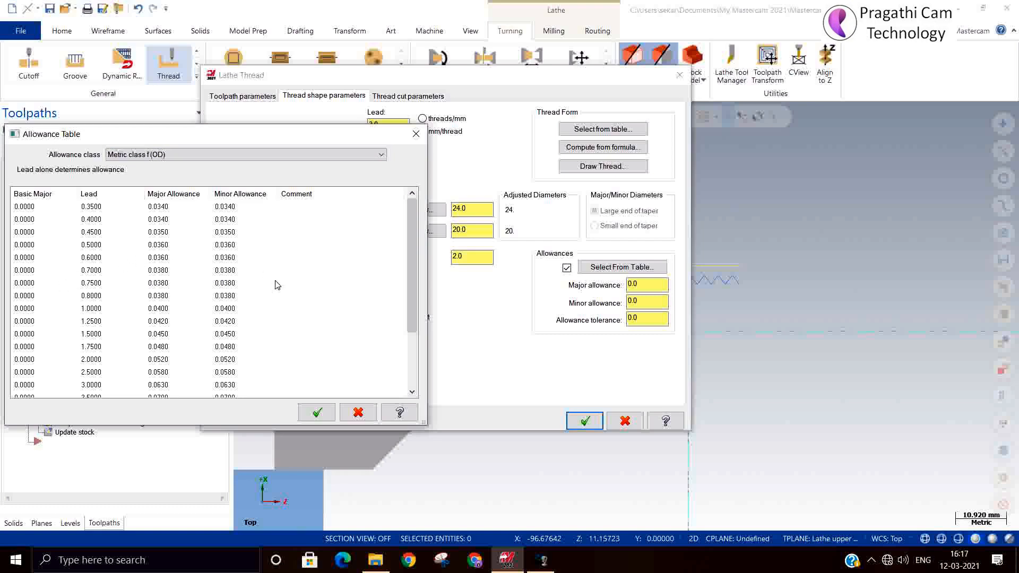
click(320, 418)
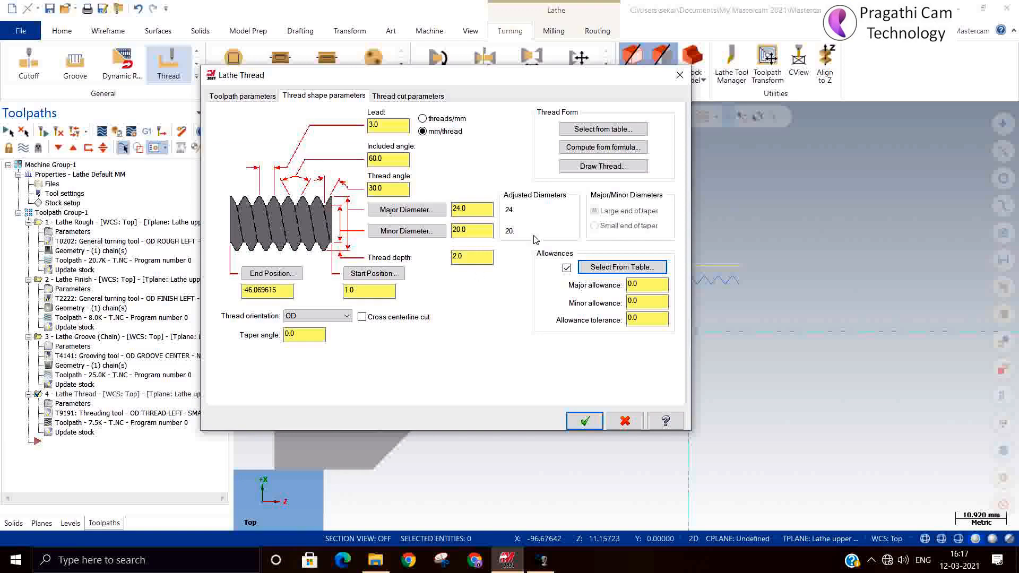
Compute the thread form from the Metric M Profile formula with a 3.0 mm lead and 24.0 basic major diameter.
click(603, 148)
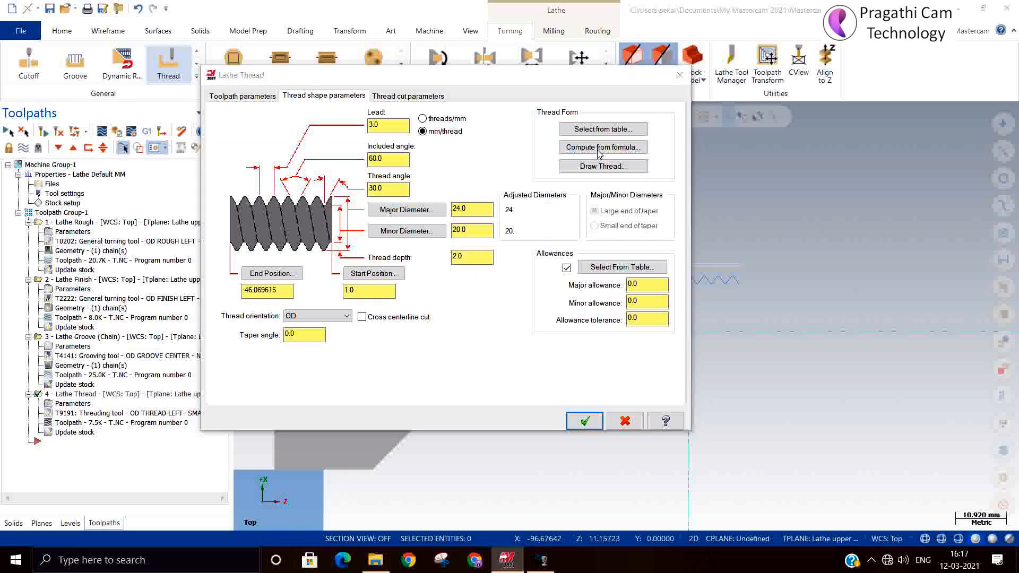
click(184, 159)
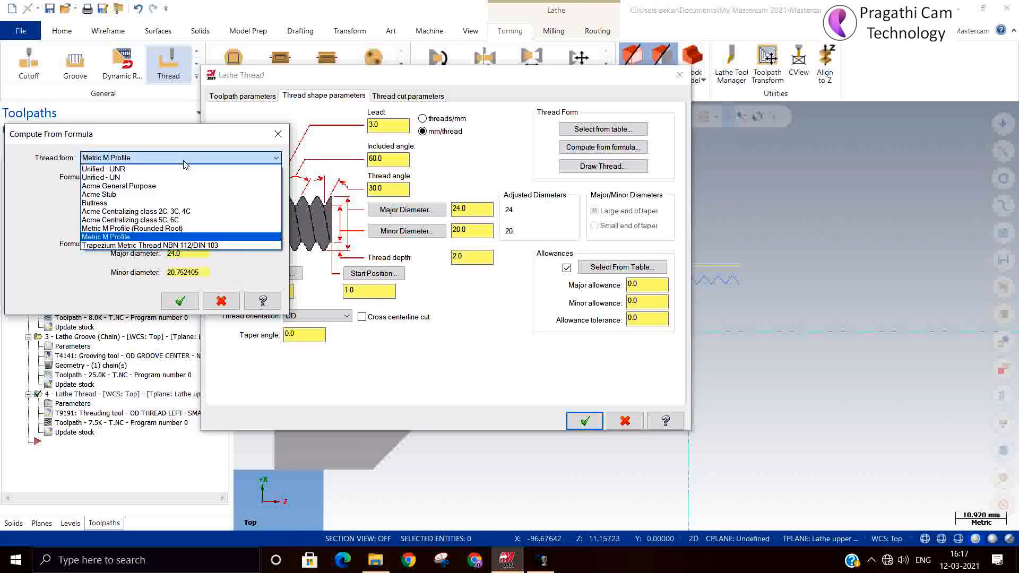
click(160, 237)
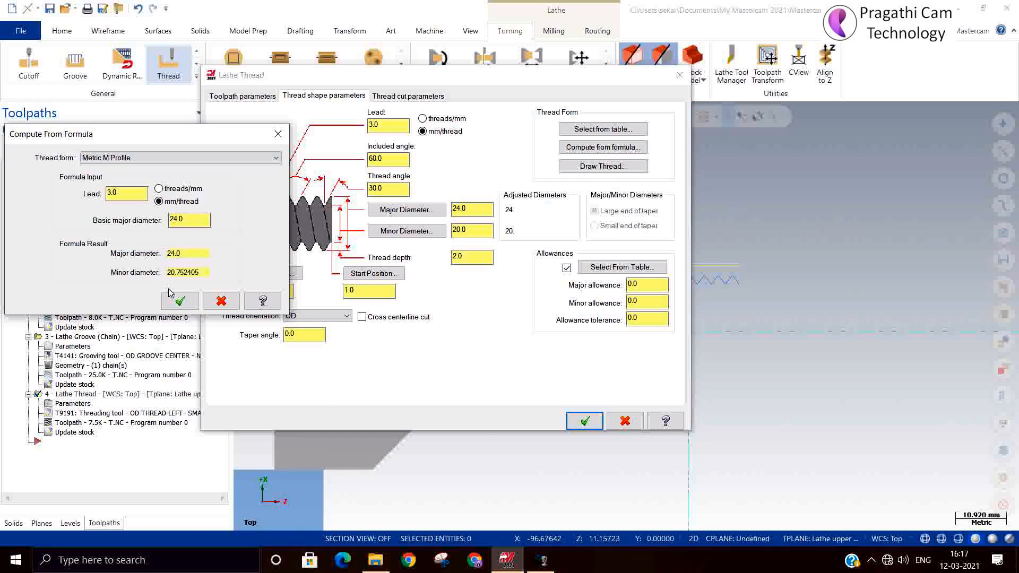
click(178, 302)
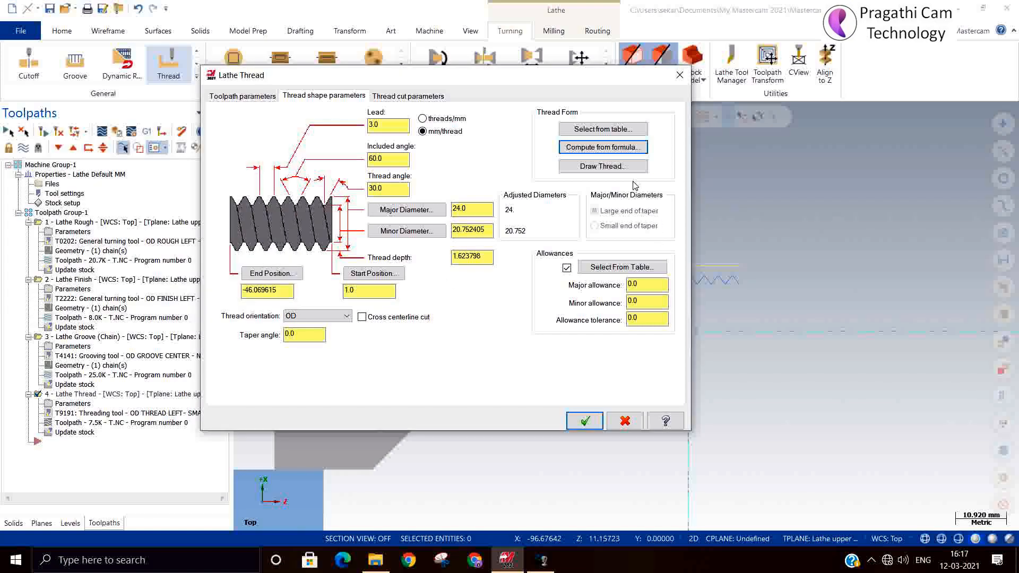
Draw the thread outline from the shape parameters and save it as geometry.
click(618, 167)
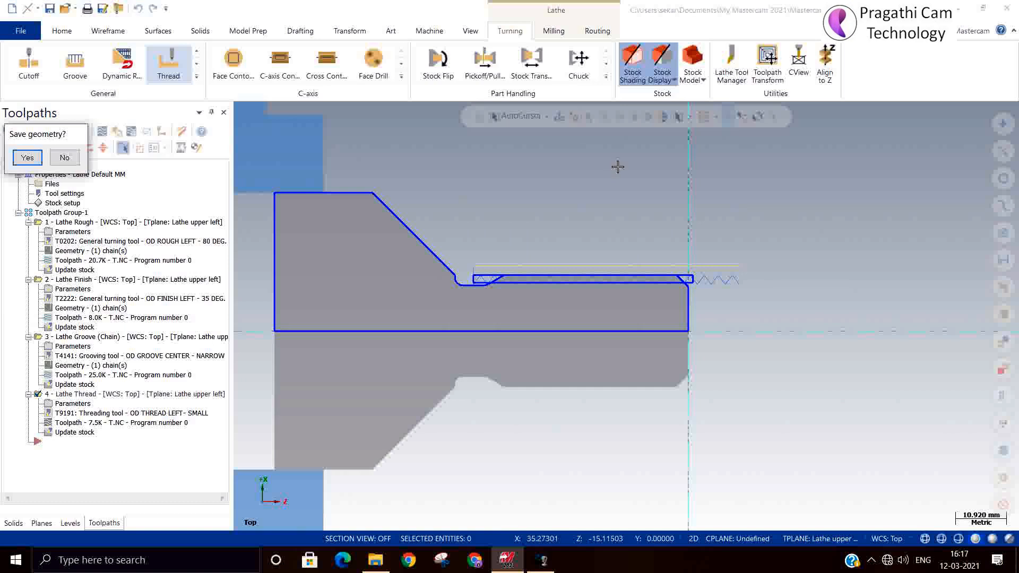
scroll(660, 287, up, 4)
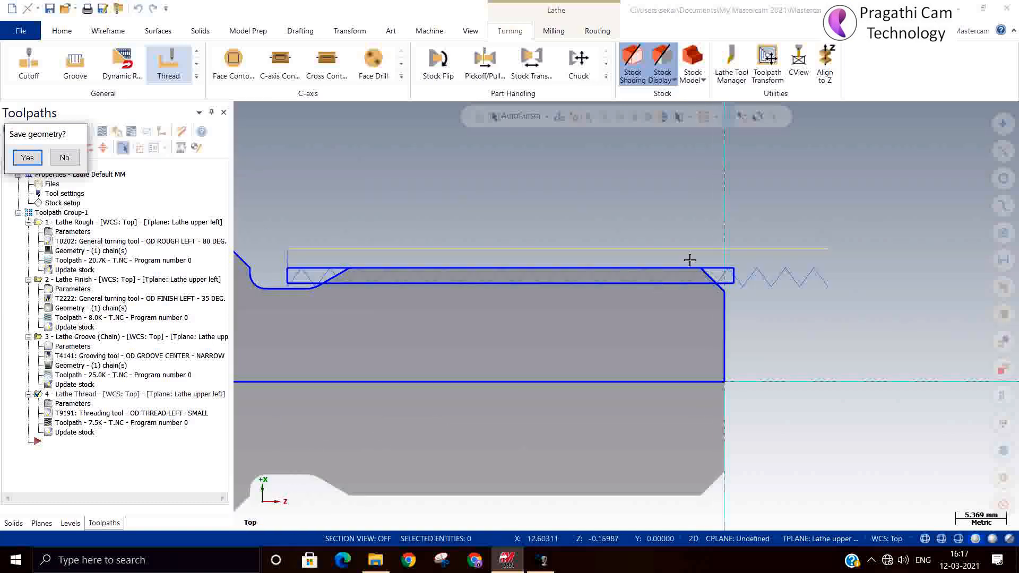
click(27, 157)
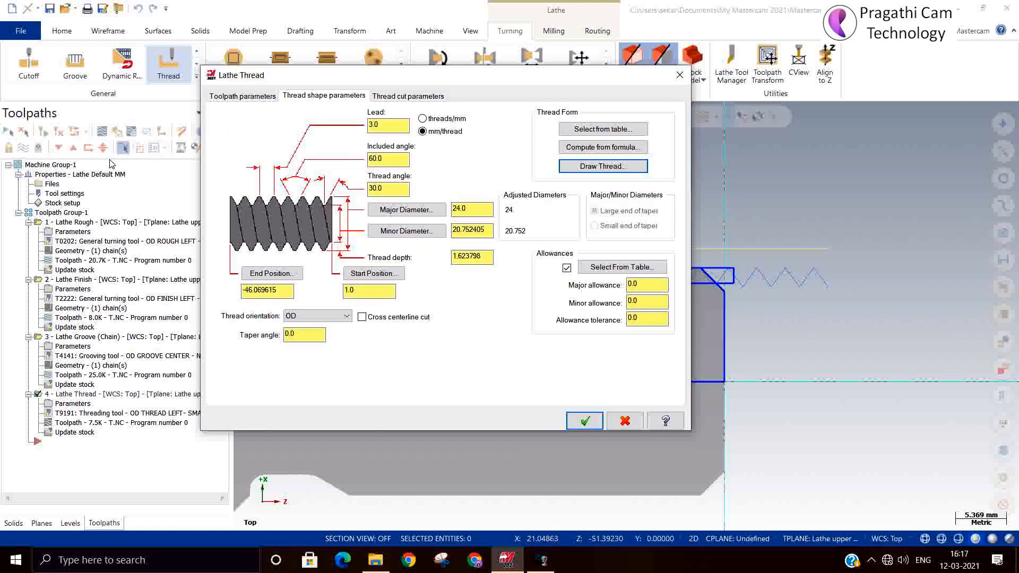
Keep the Canned NC code format in the thread cut parameters, accept the operation and regenerate its toolpath.
click(417, 96)
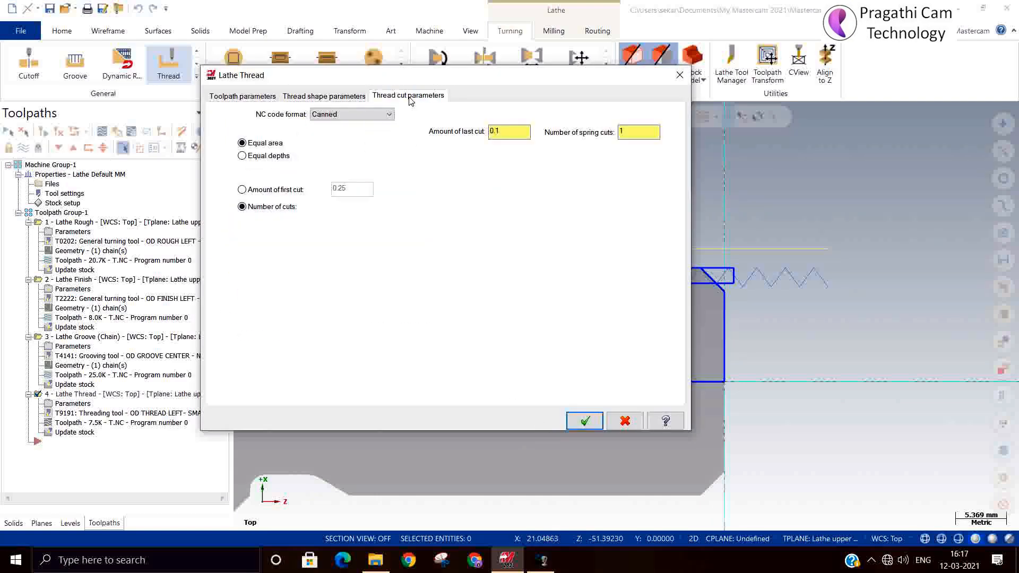
click(351, 115)
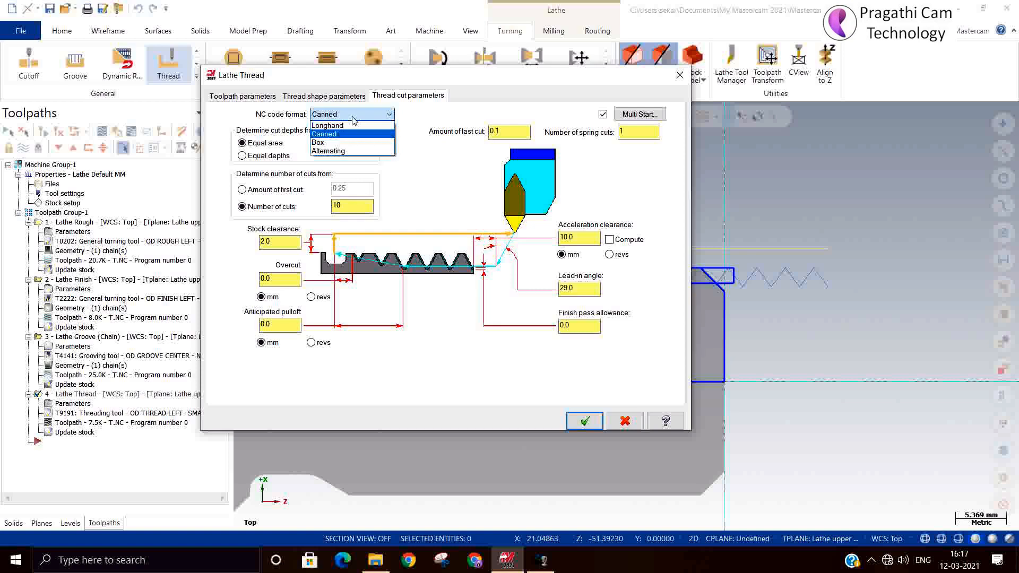
click(352, 117)
click(584, 421)
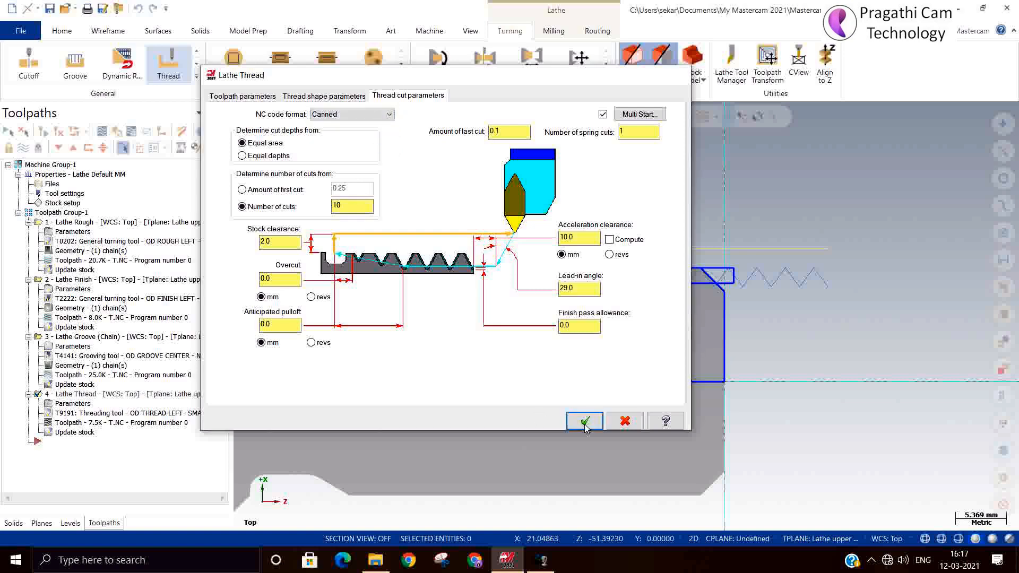
click(60, 133)
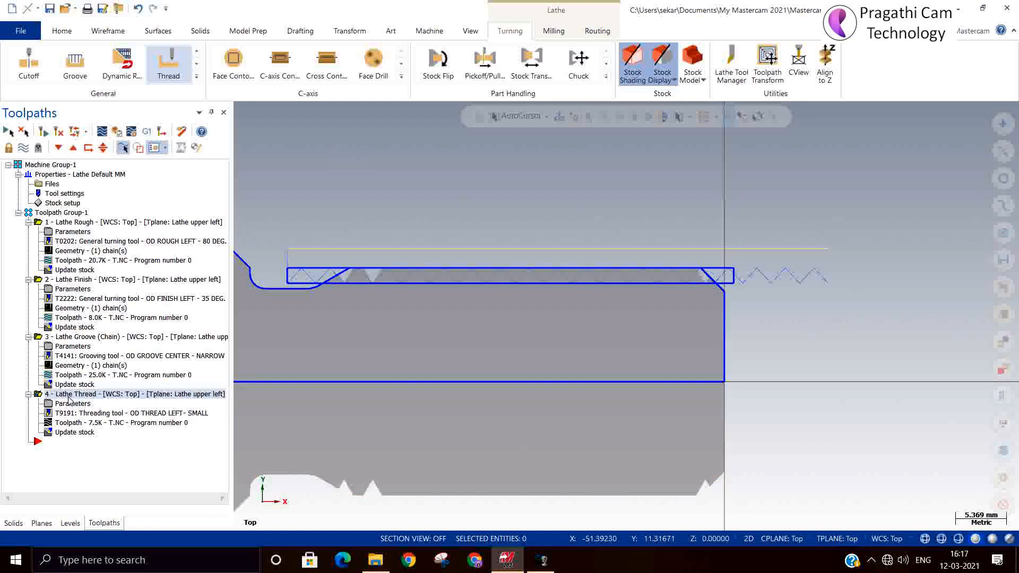
Delete the four lines of the drawn thread outline from the profile.
click(300, 267)
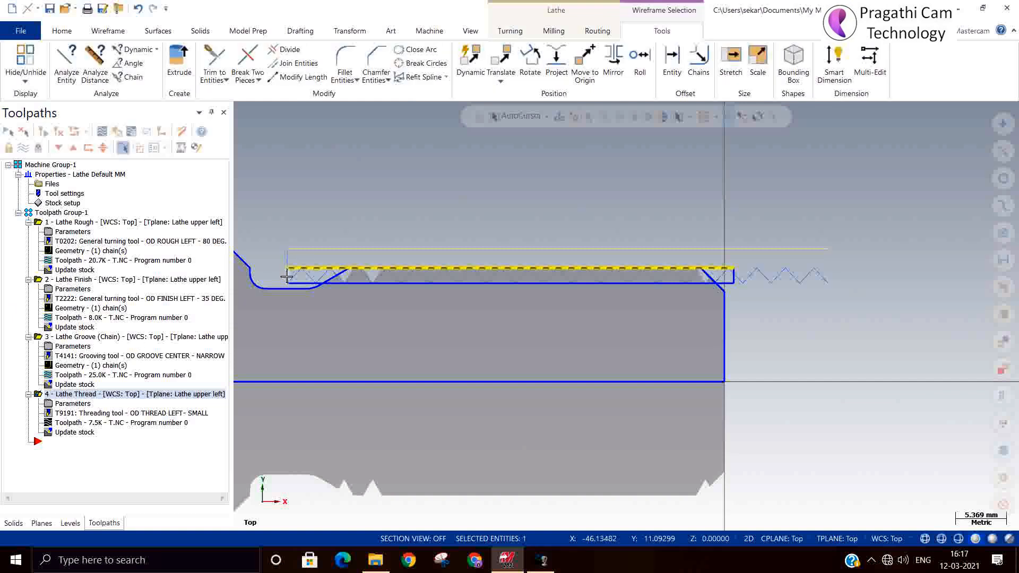
click(291, 281)
click(739, 275)
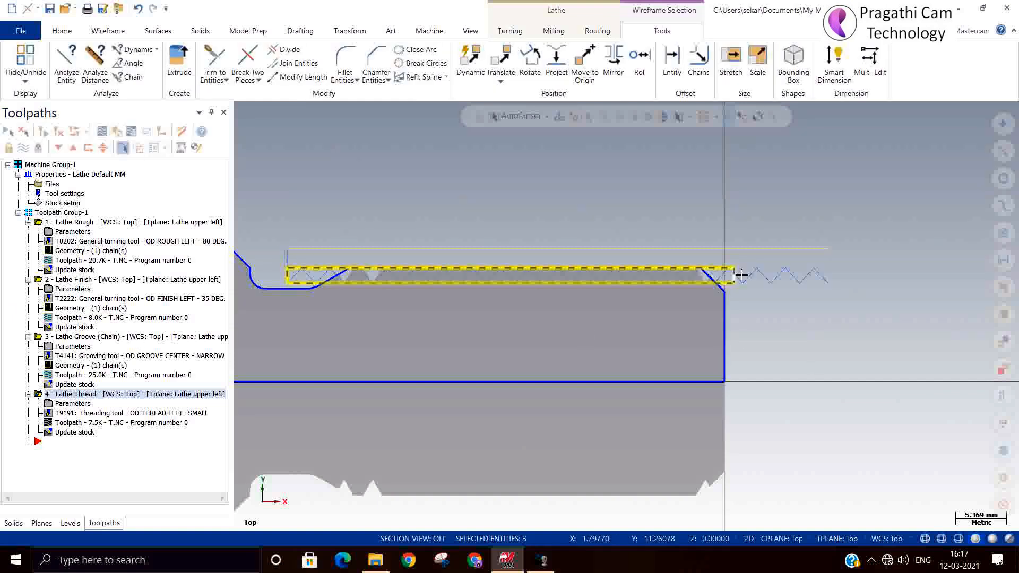
click(741, 274)
key(Escape)
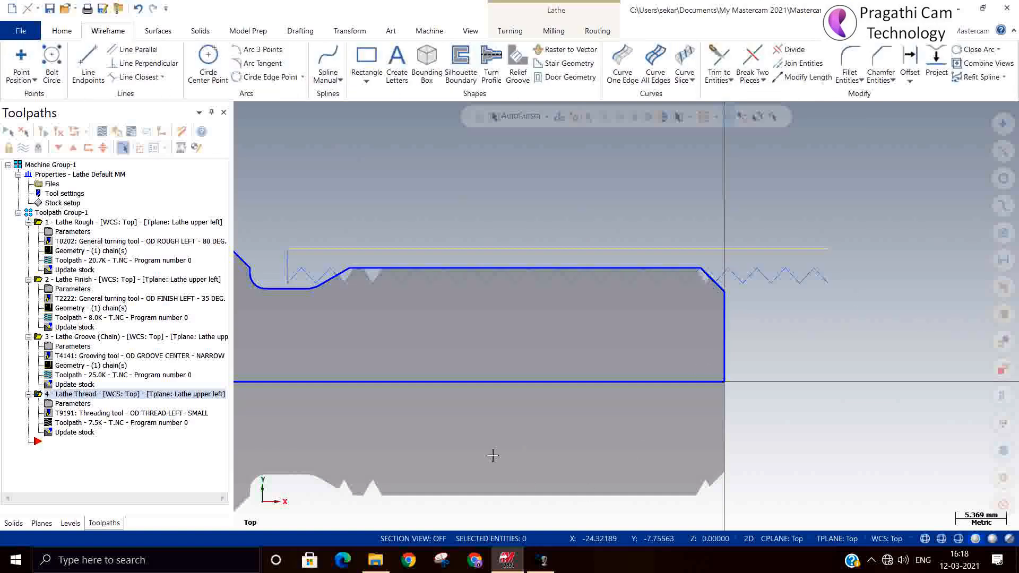
Confirm the Canned format for Lathe Thread and post only that operation as NC file 5876.
click(87, 405)
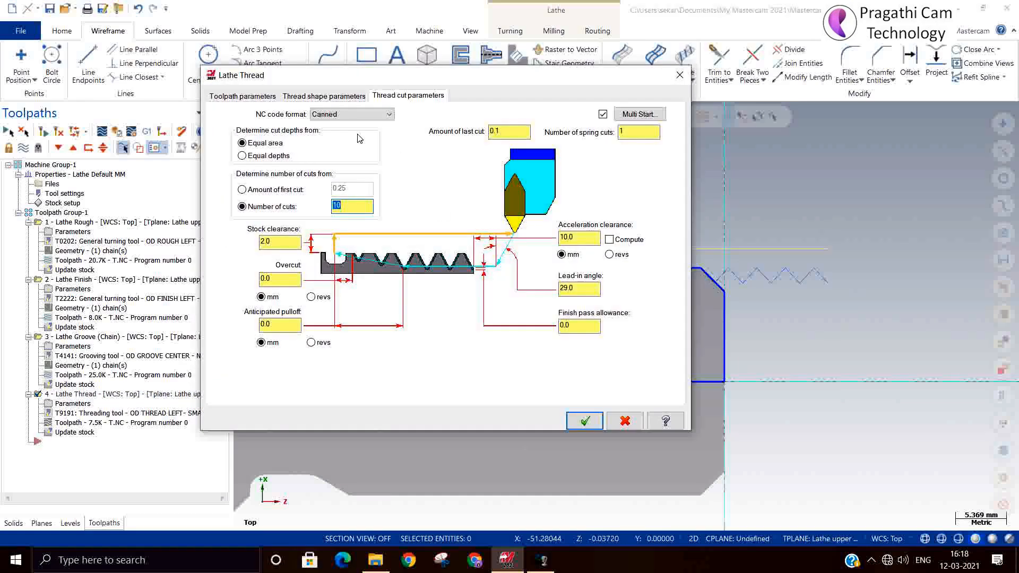
click(585, 421)
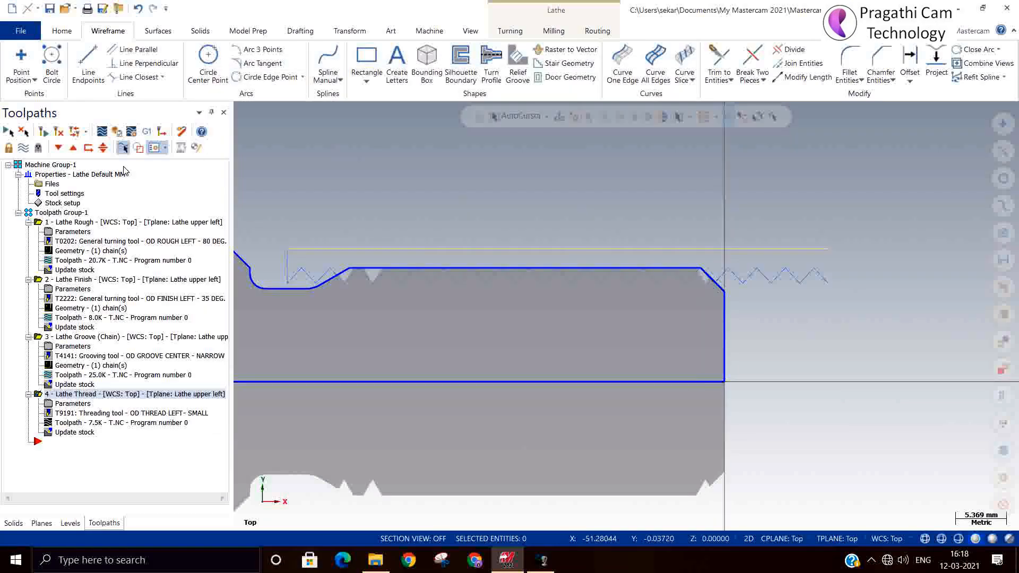
click(148, 134)
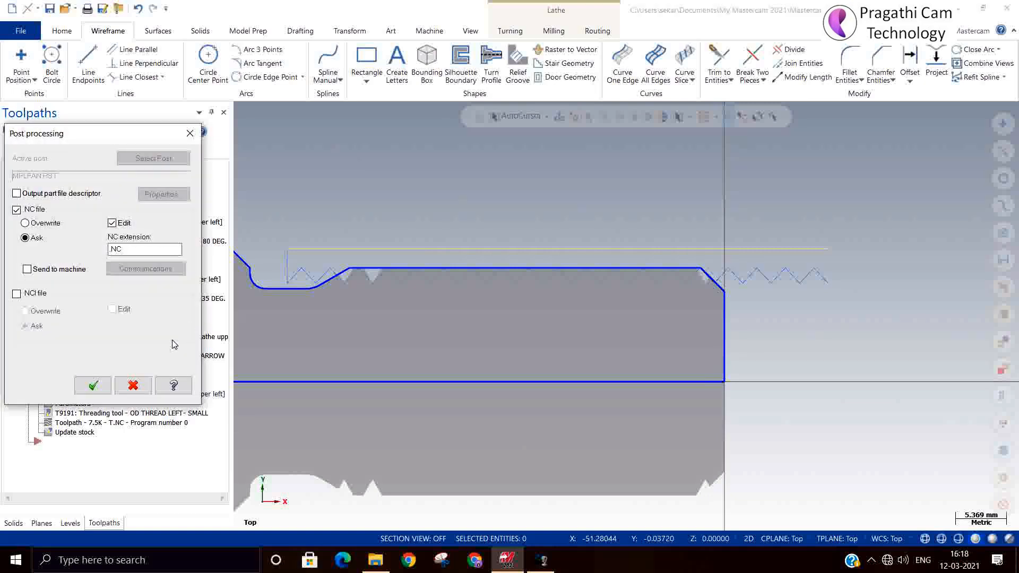
click(93, 385)
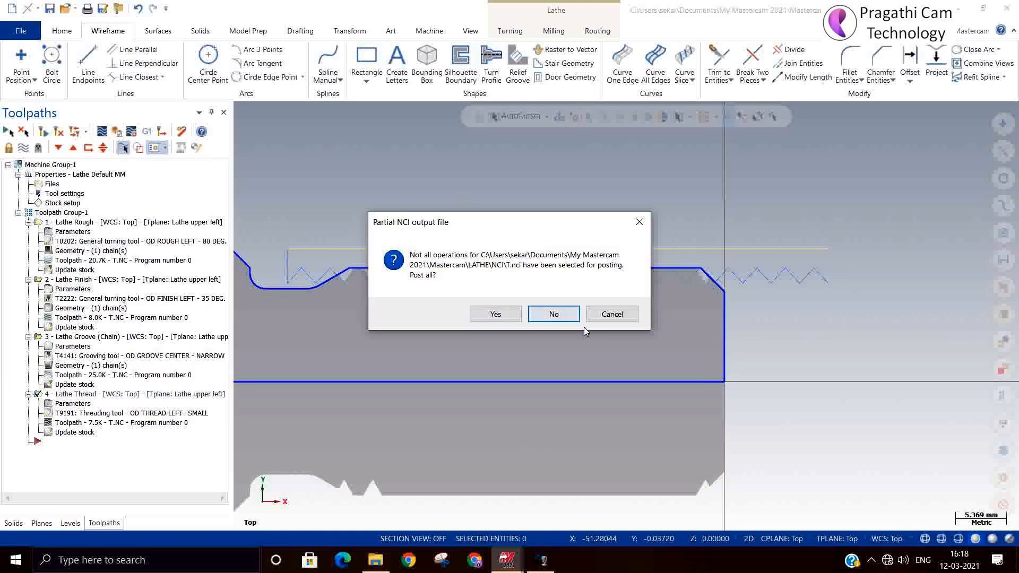
click(562, 316)
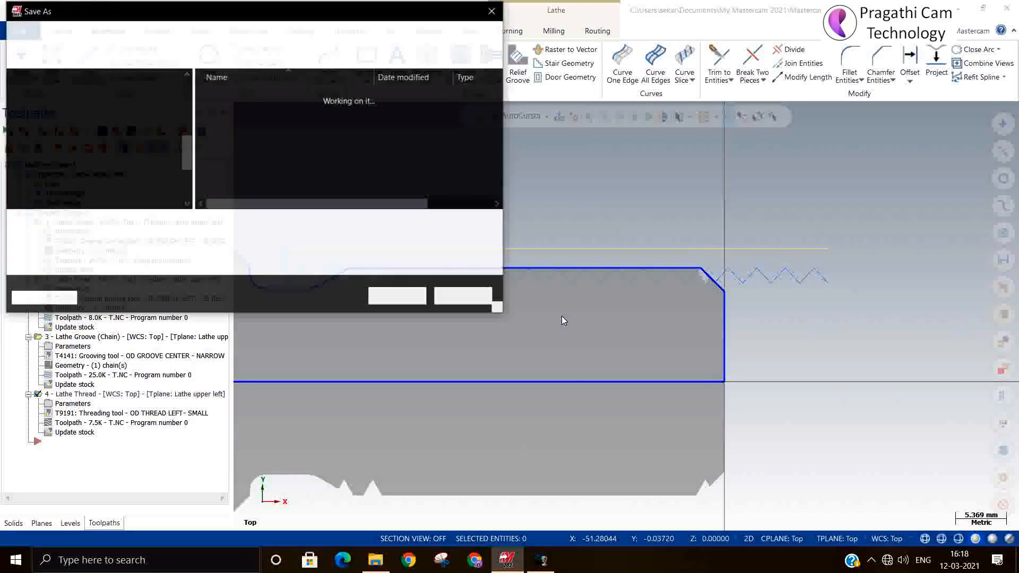
text(587)
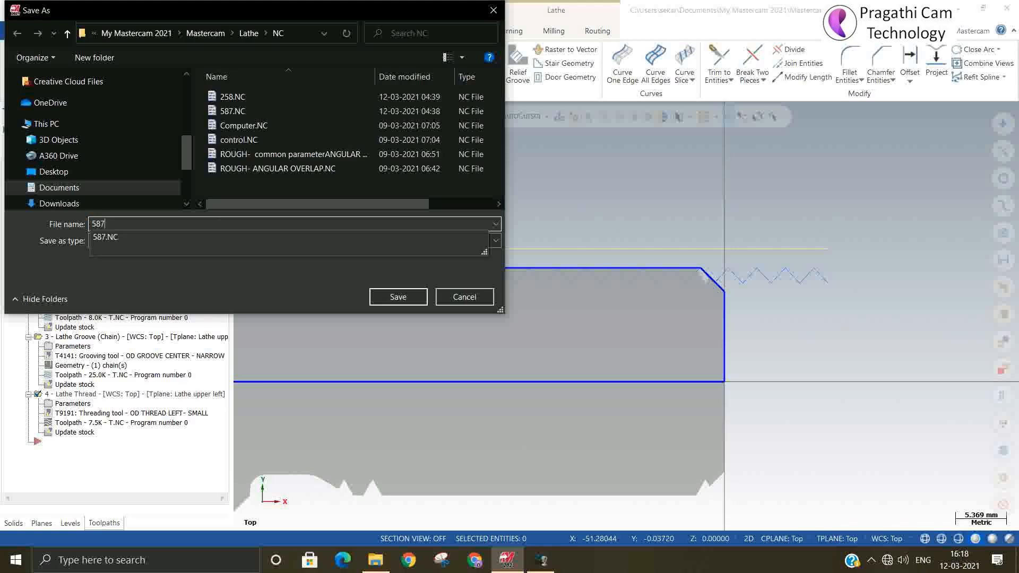
key(Return)
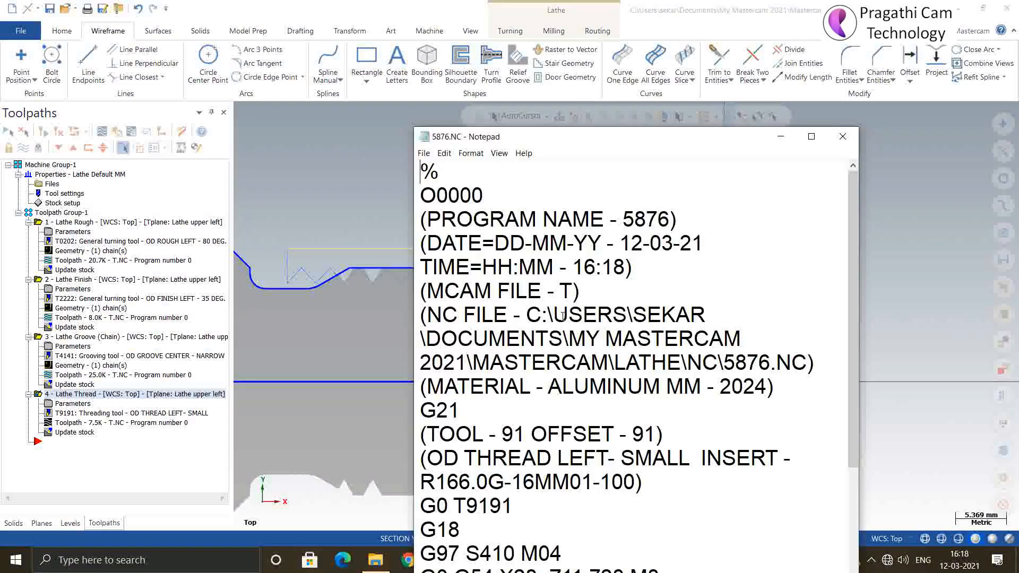
Examine the G76 threading cycle lines in the enlarged 5876.NC program, and close the file.
click(811, 137)
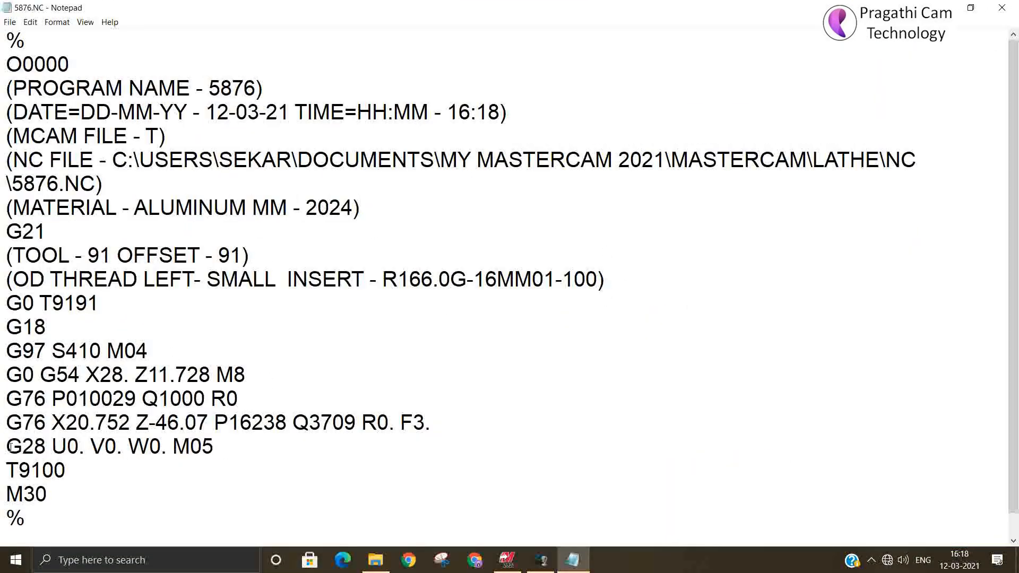
drag(3, 422, 57, 428)
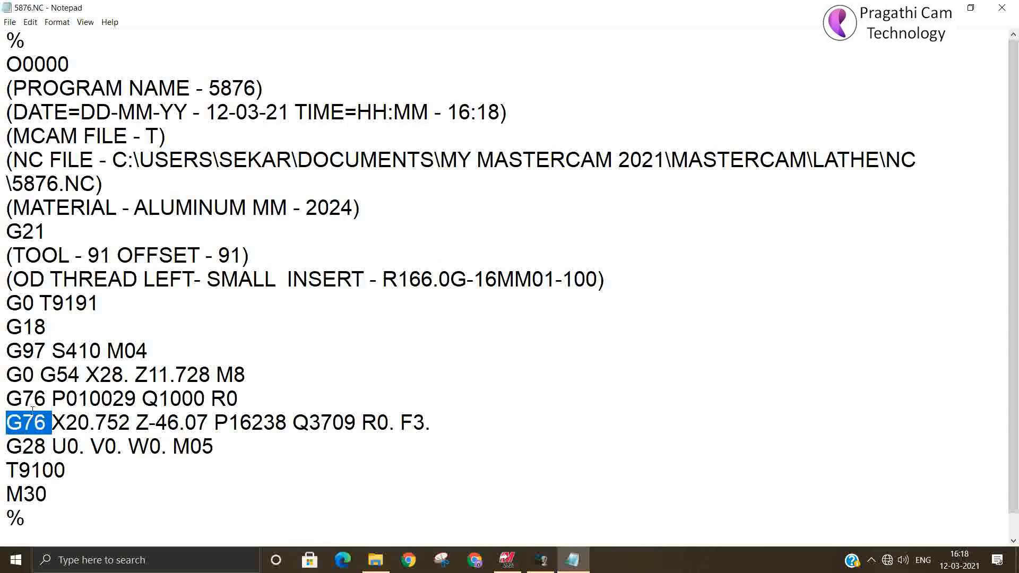
drag(22, 398, 215, 419)
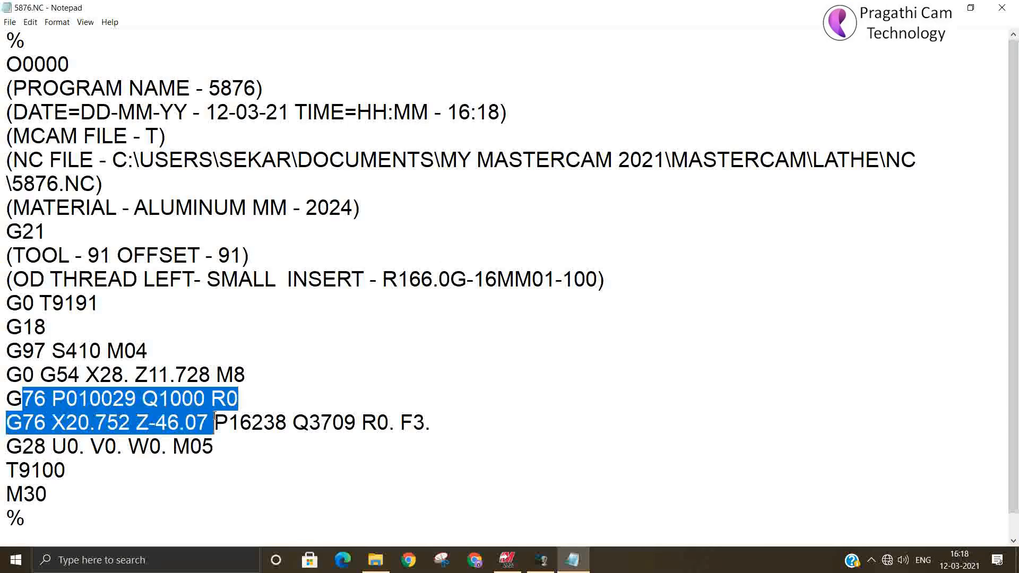
click(224, 420)
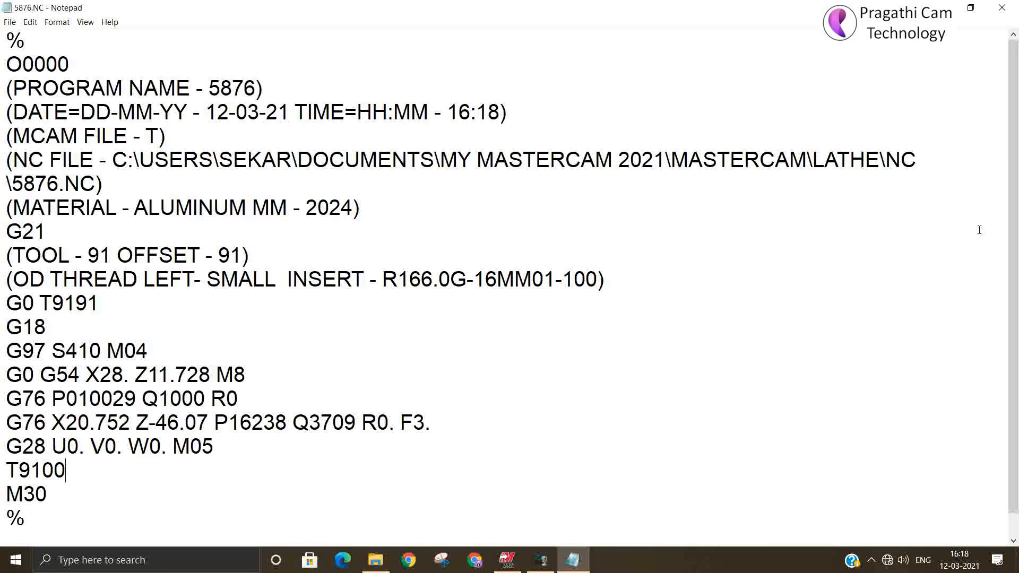
click(1001, 8)
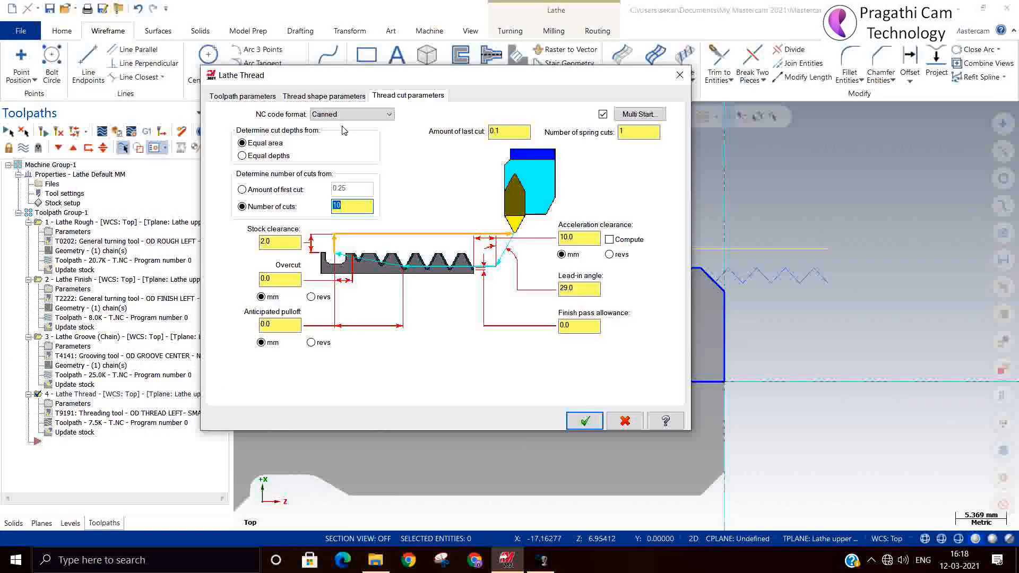
Set the Lathe Thread NC code format to Longhand and accept the thread cut parameters.
click(346, 117)
click(340, 126)
click(582, 420)
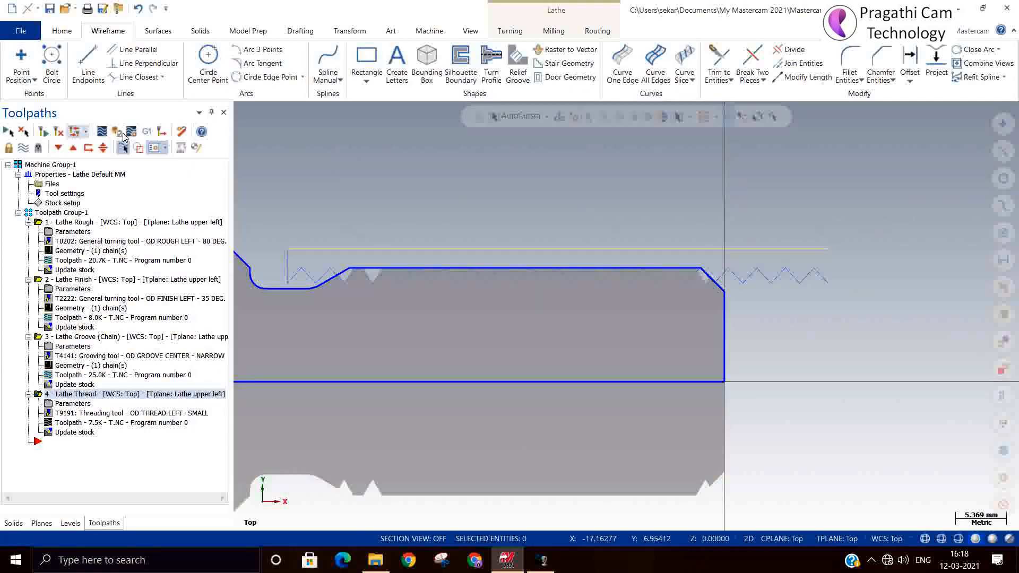
Post only the Lathe Thread operation and save it as NC file 4875.
click(144, 133)
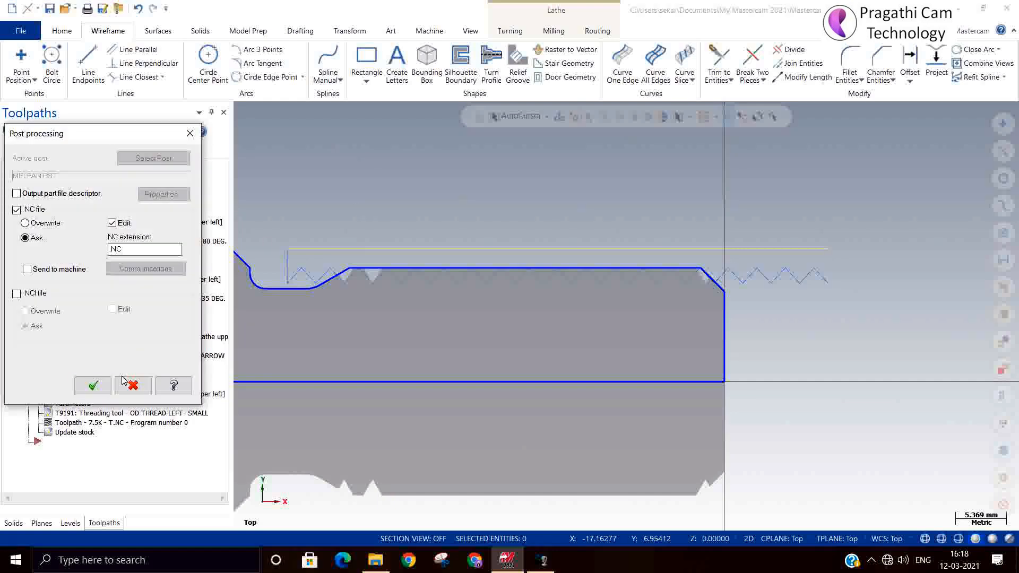
click(93, 384)
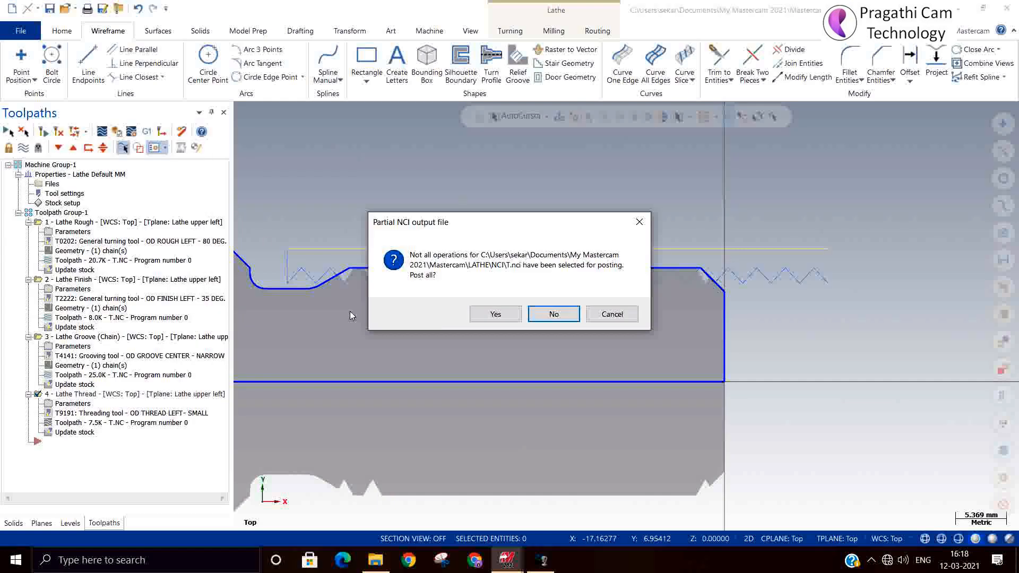
click(552, 313)
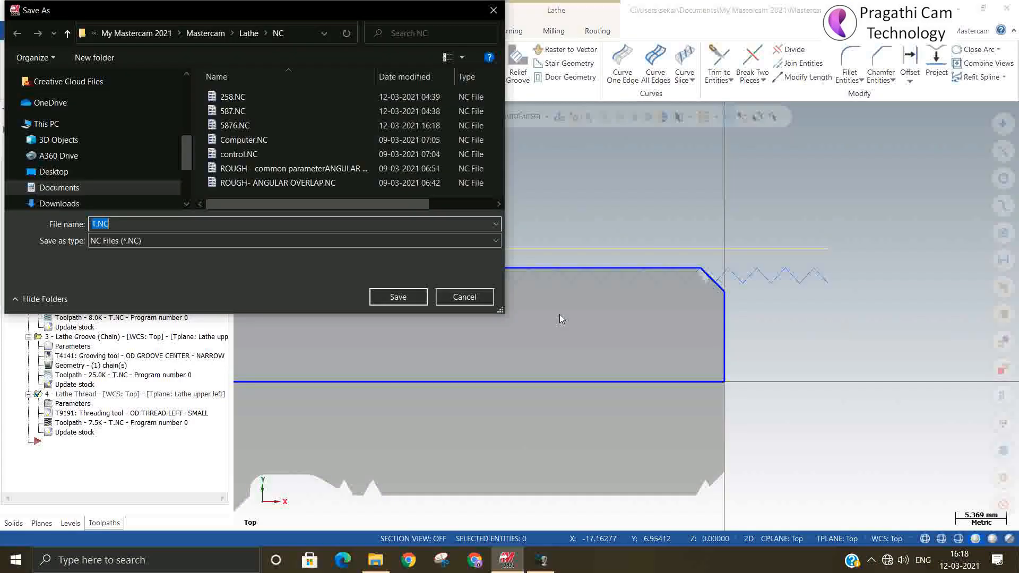
text(9875)
key(Return)
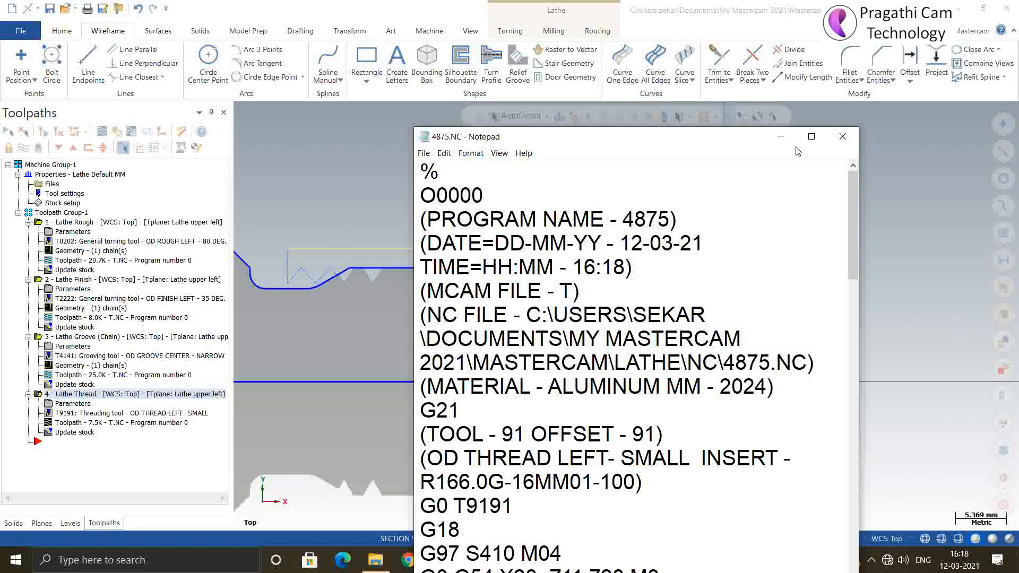
Examine the repeated G32 threading passes in the enlarged 4875.NC program, and close the file.
click(811, 137)
scroll(419, 297, down, 2)
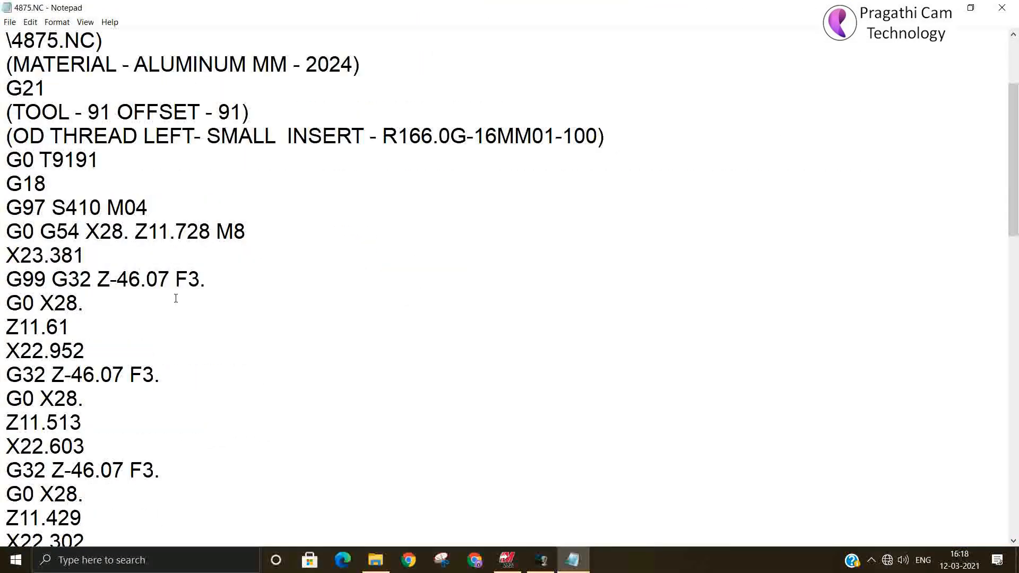
drag(92, 281, 57, 281)
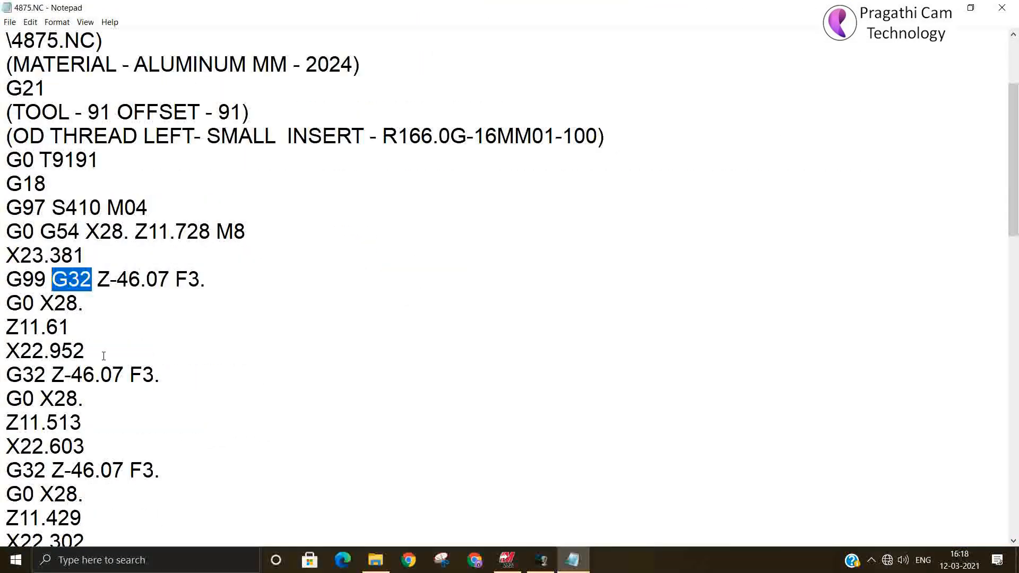
drag(50, 471, 11, 469)
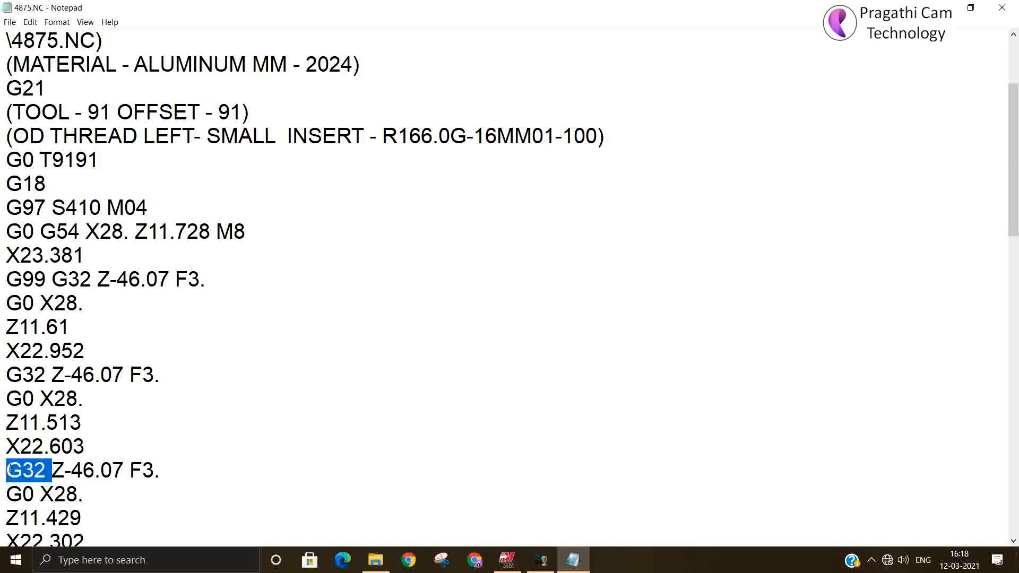
scroll(259, 407, down, 4)
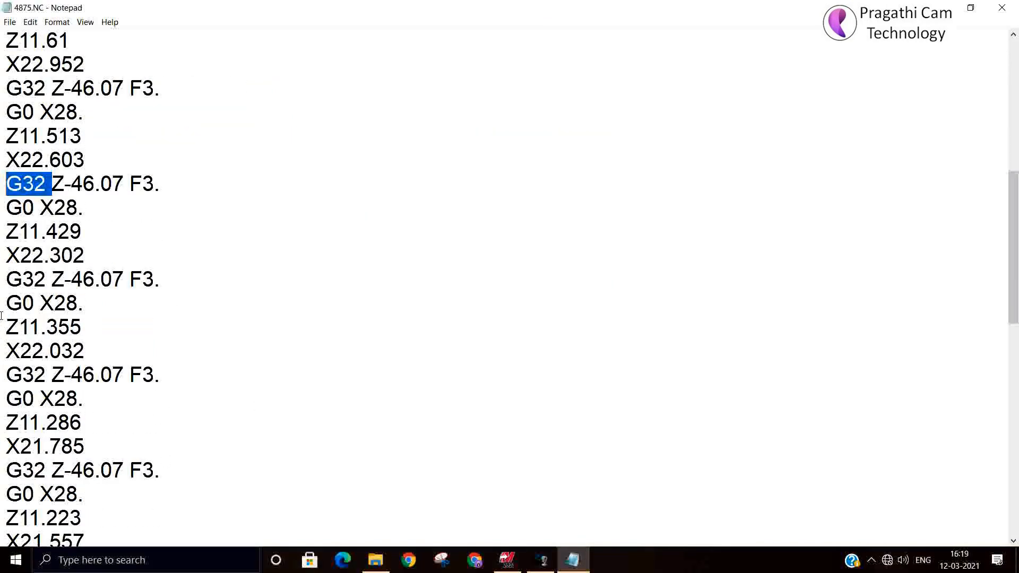
scroll(89, 363, down, 10)
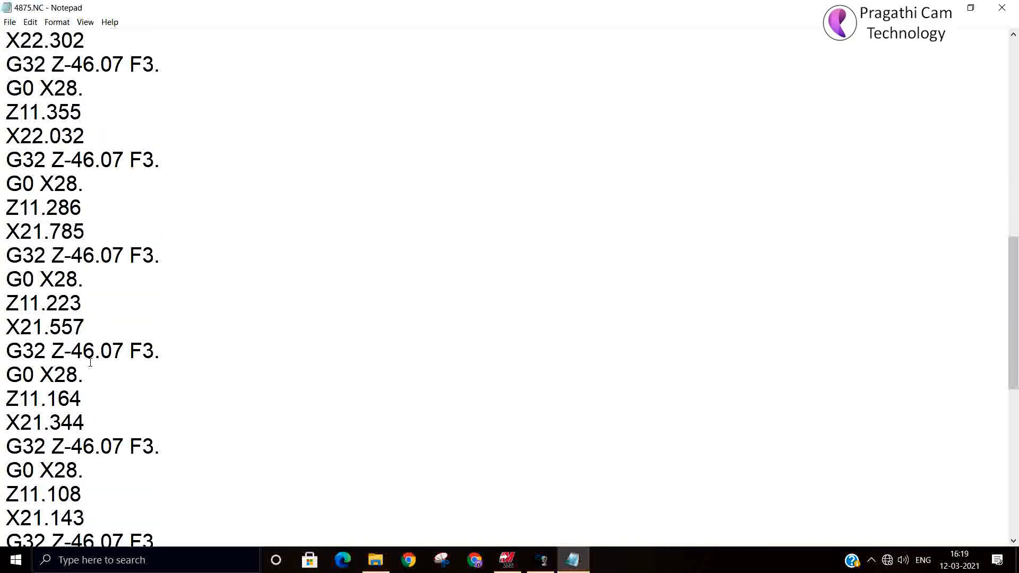
scroll(203, 314, up, 14)
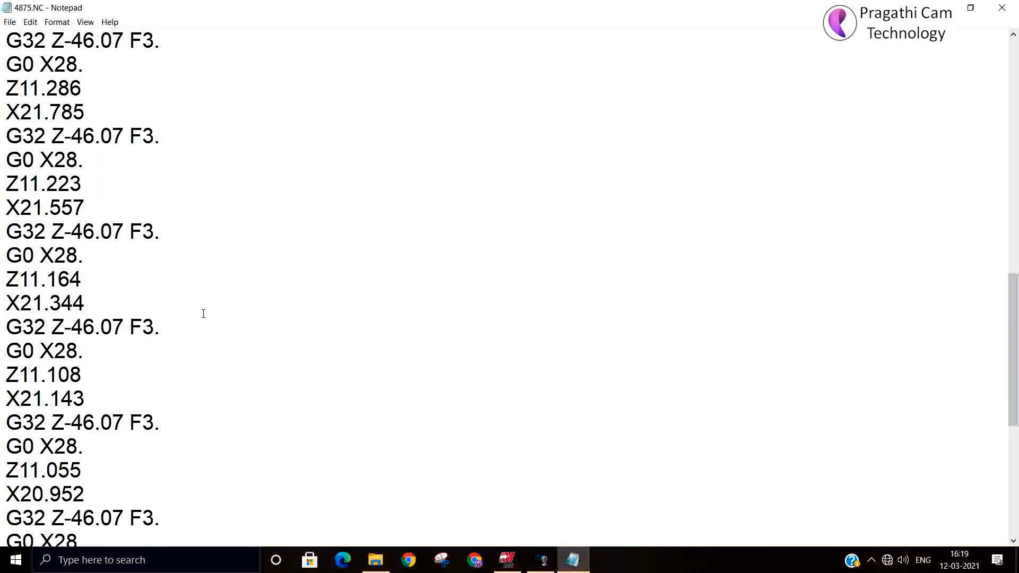
click(1000, 5)
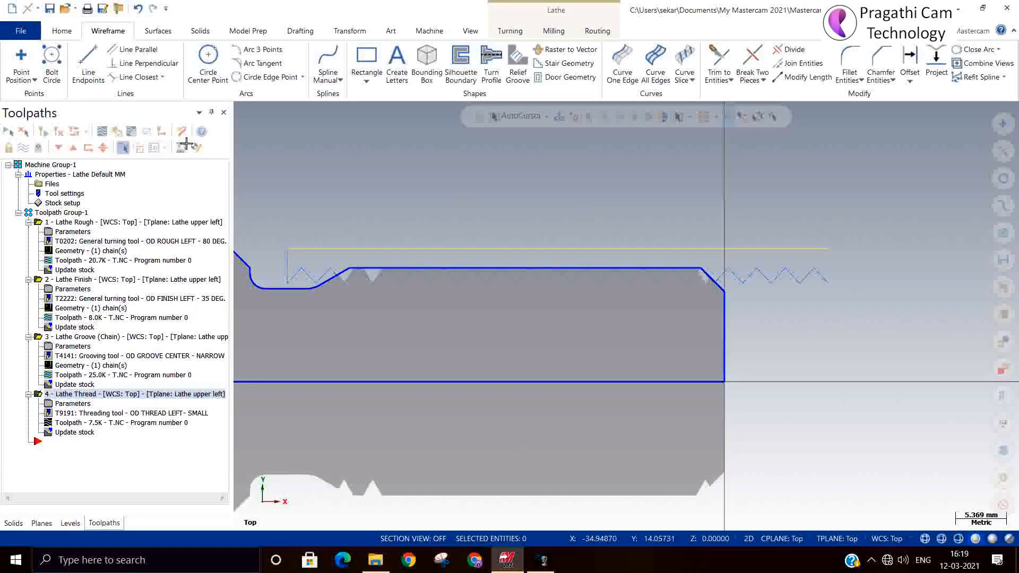
Change the Lathe Thread NC code format to Box, accept the operation and regenerate its toolpath.
click(51, 405)
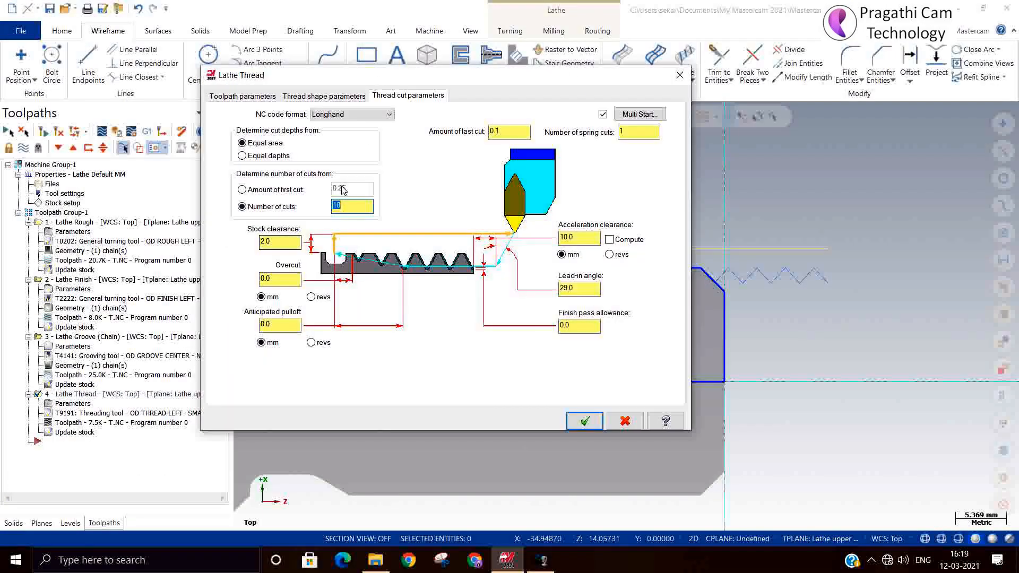
click(360, 115)
click(318, 142)
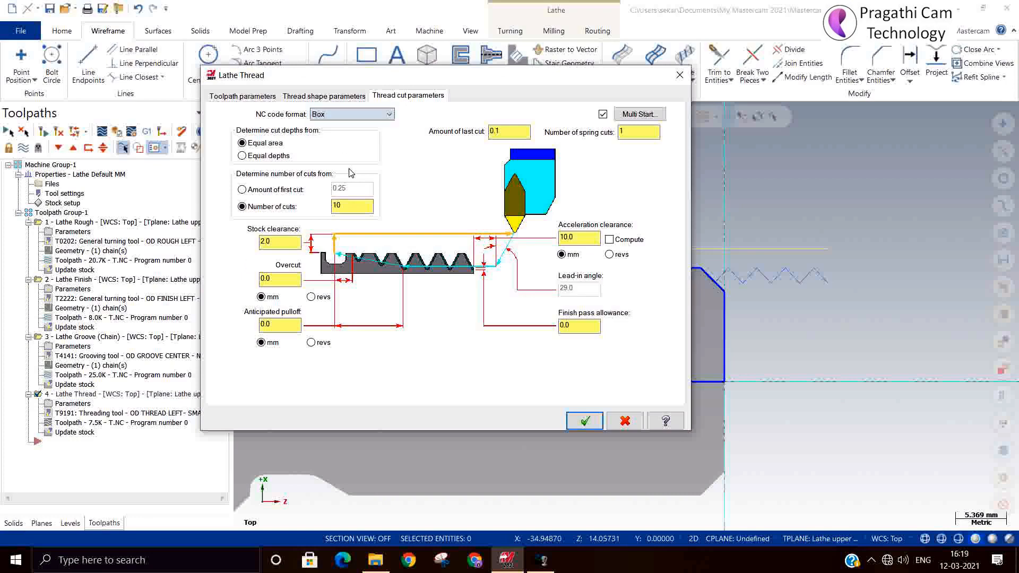
click(583, 420)
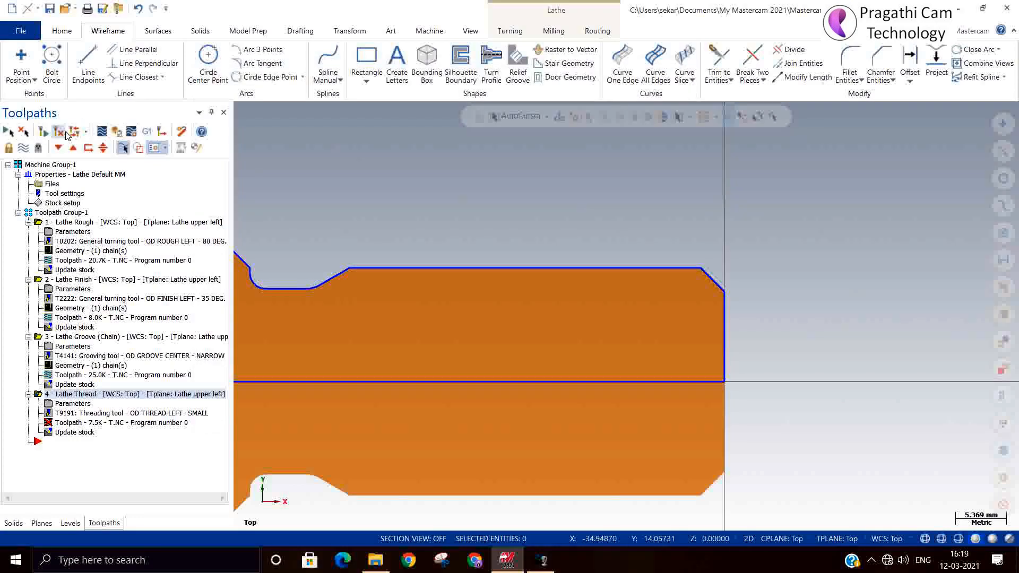
click(66, 134)
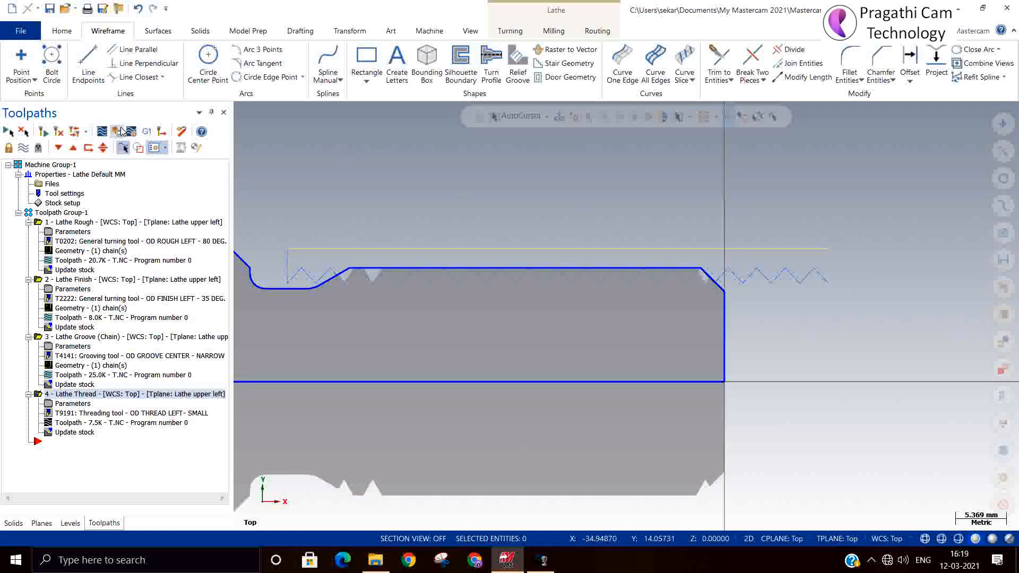
Post only the Box-format Lathe Thread operation and save it as NC file 987.
click(150, 136)
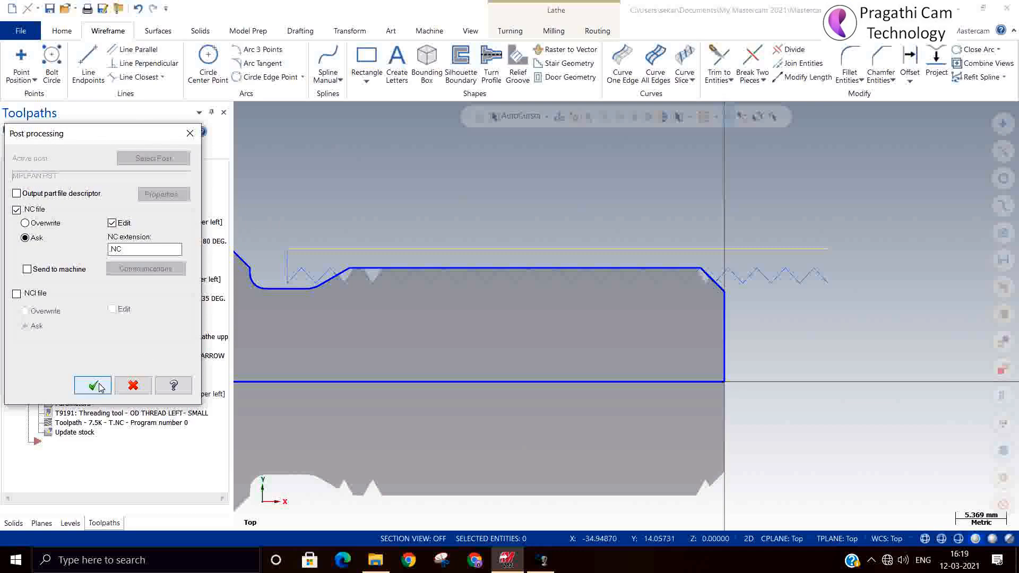
click(93, 384)
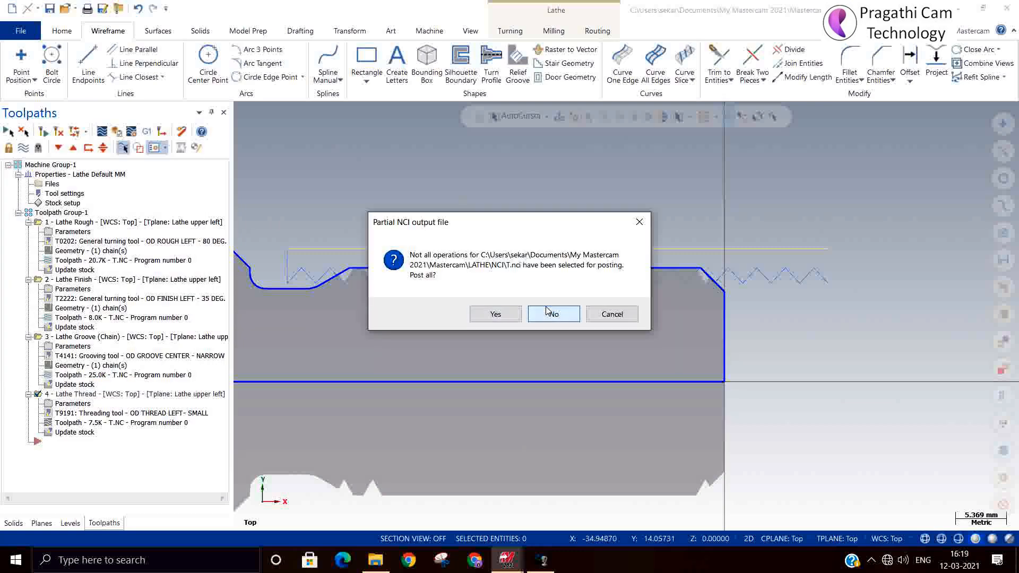
click(547, 316)
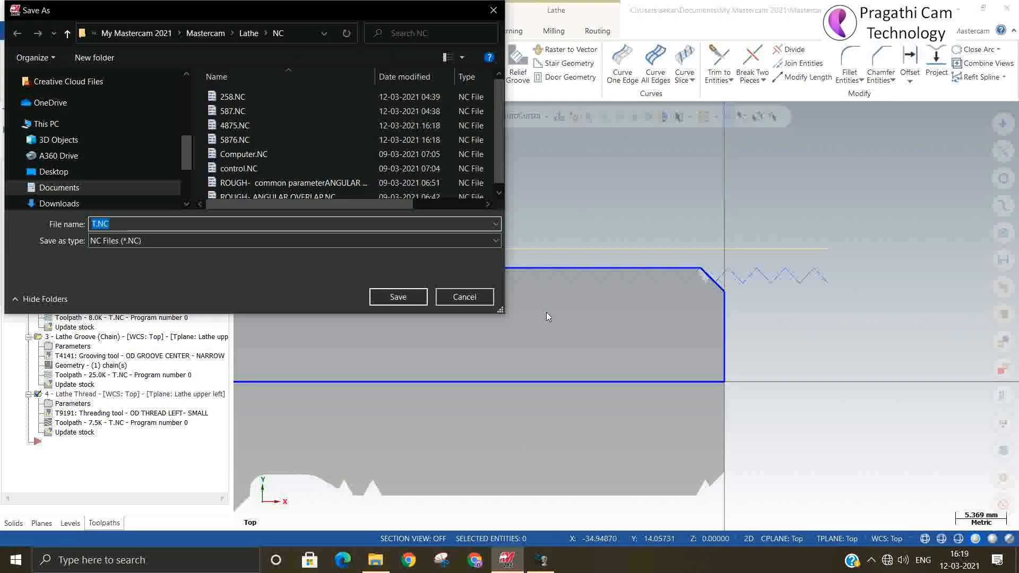
text(98)
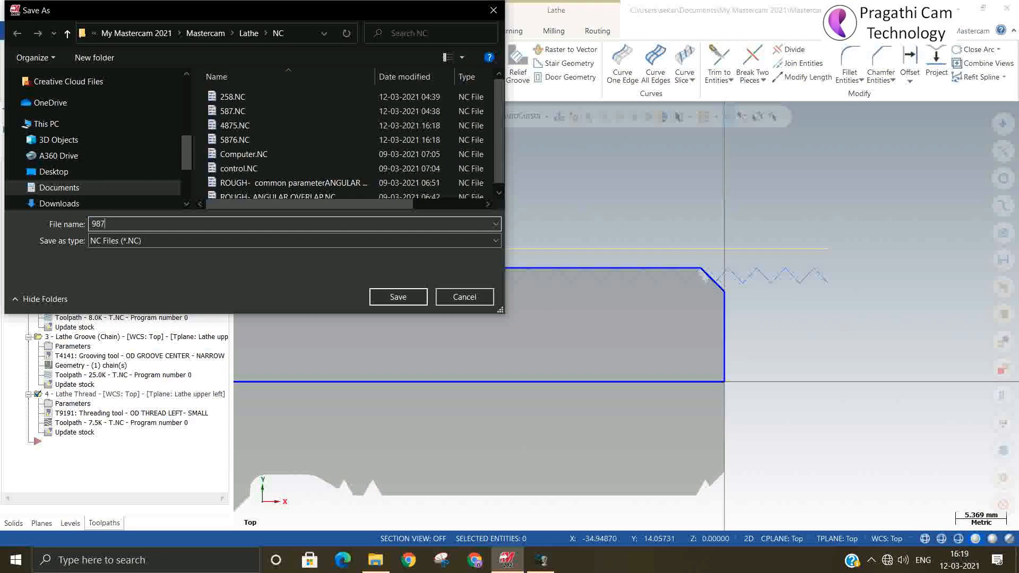
text(7)
key(Return)
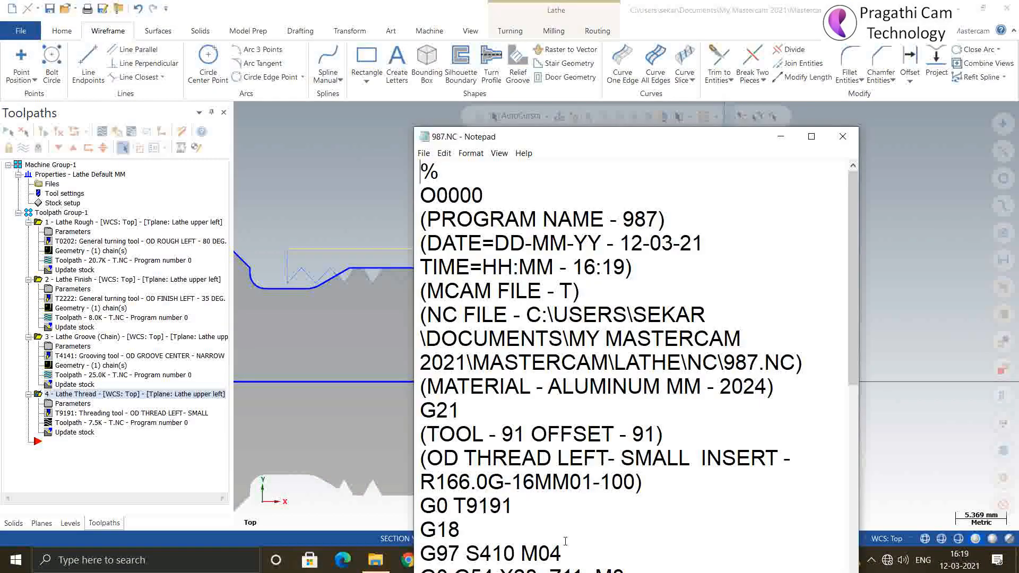
Examine the G92 threading line and its X depth passes in the 987.NC program, and close the file.
scroll(565, 542, down, 3)
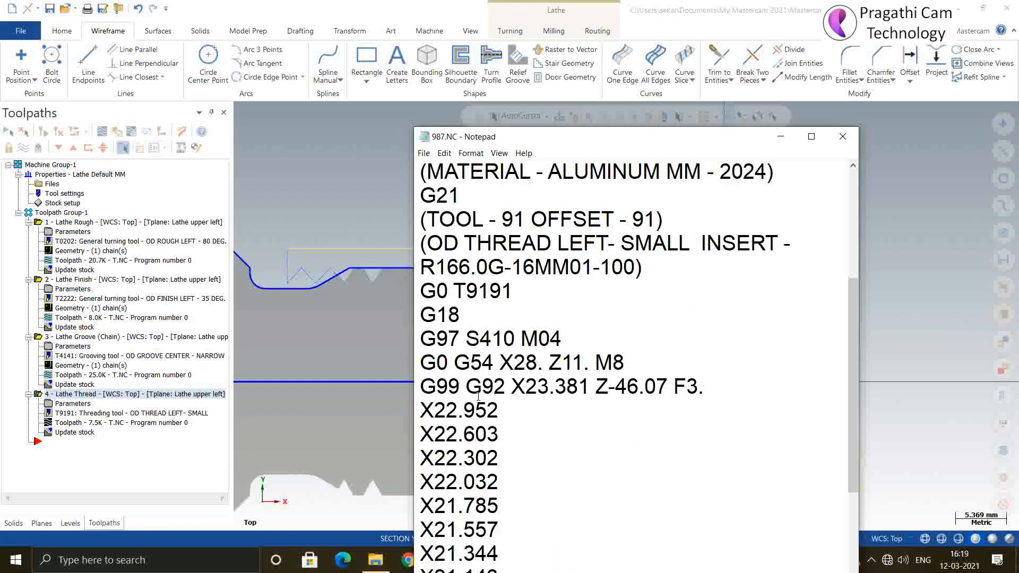
scroll(478, 395, down, 2)
scroll(478, 396, down, 1)
scroll(479, 396, up, 2)
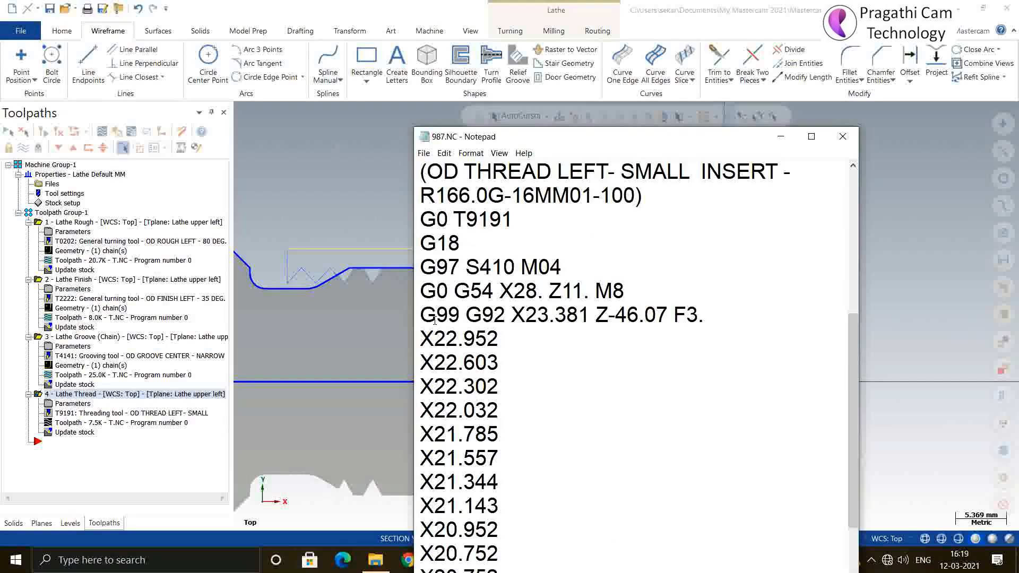
drag(434, 317, 509, 317)
double_click(486, 315)
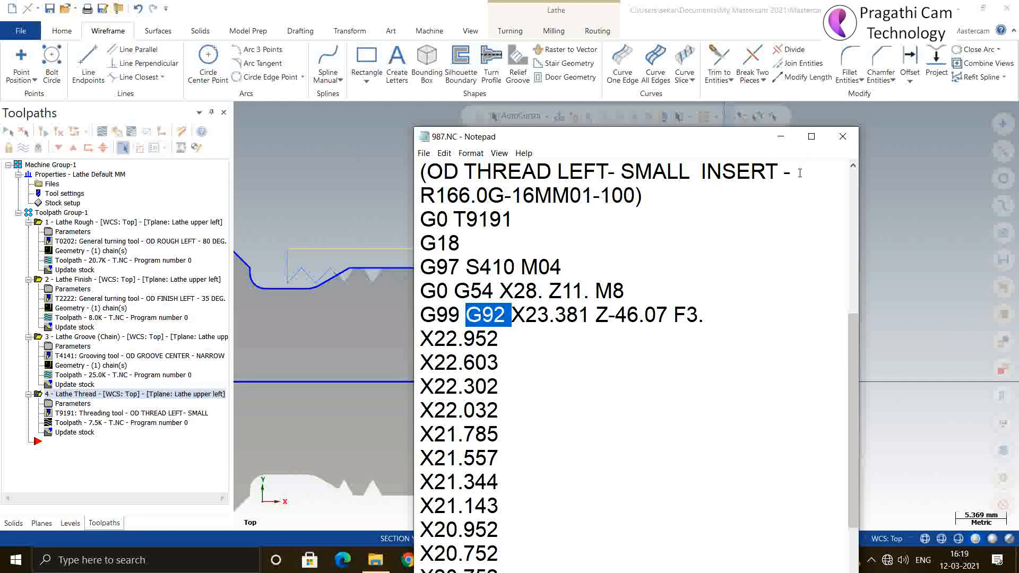
click(842, 136)
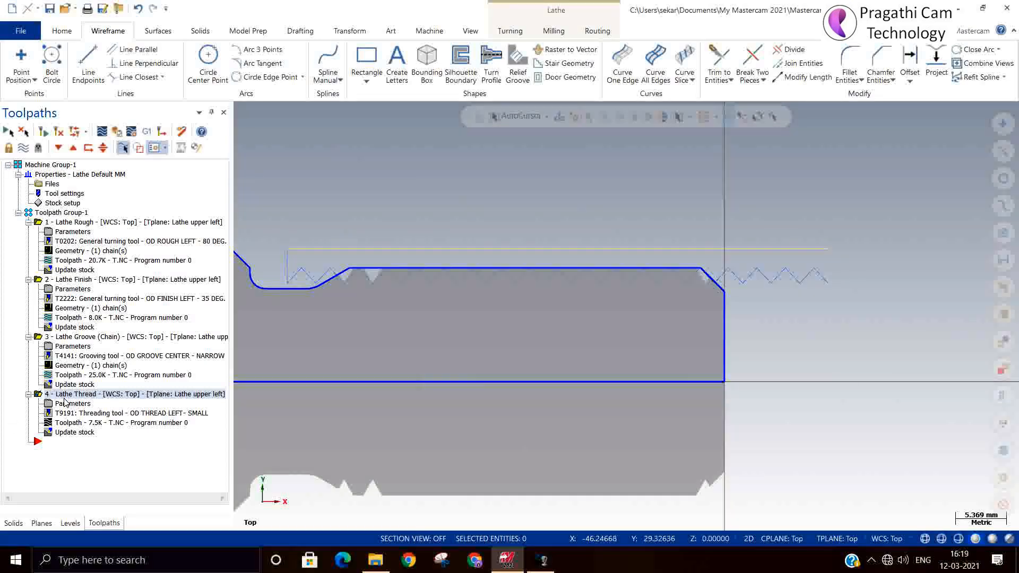
Change the Lathe Thread NC code format to Alternating, accept the operation and regenerate its toolpath.
click(66, 404)
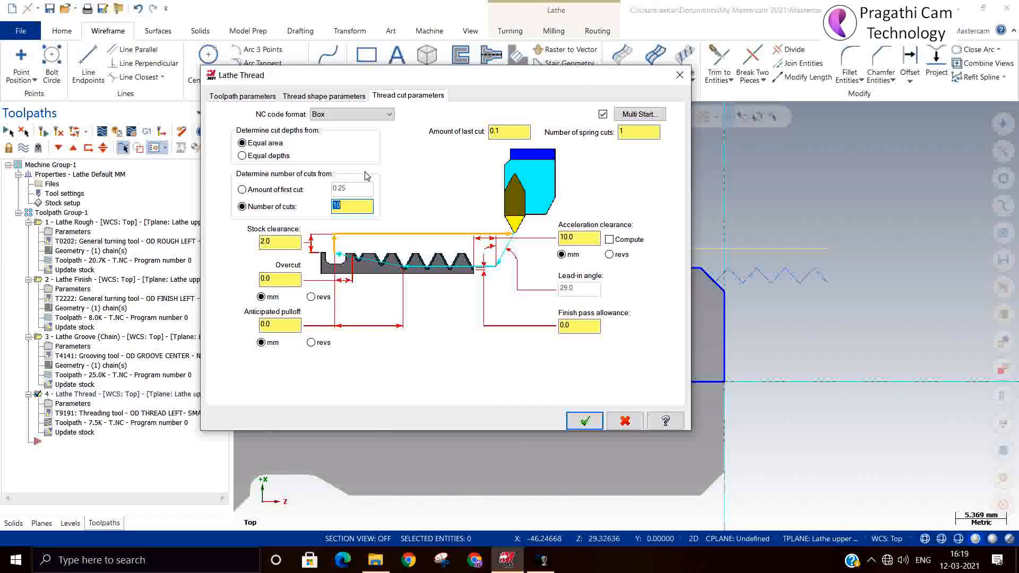
click(372, 114)
click(360, 152)
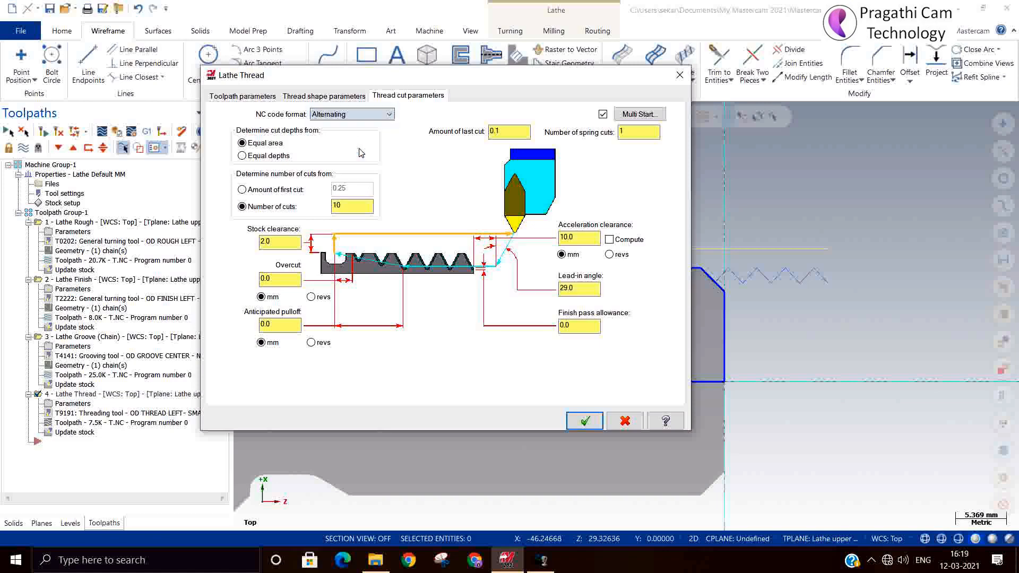
click(582, 421)
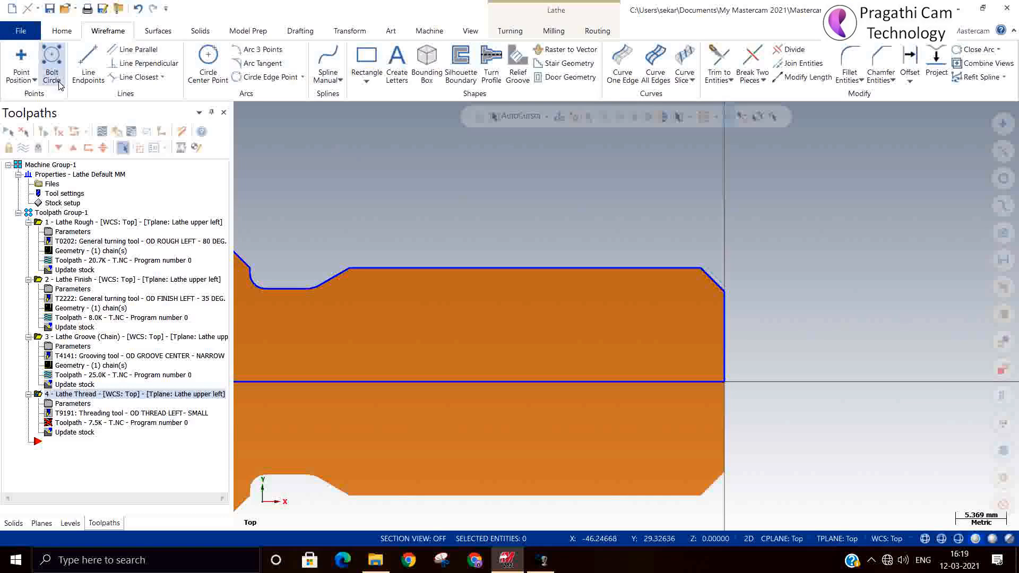
click(58, 131)
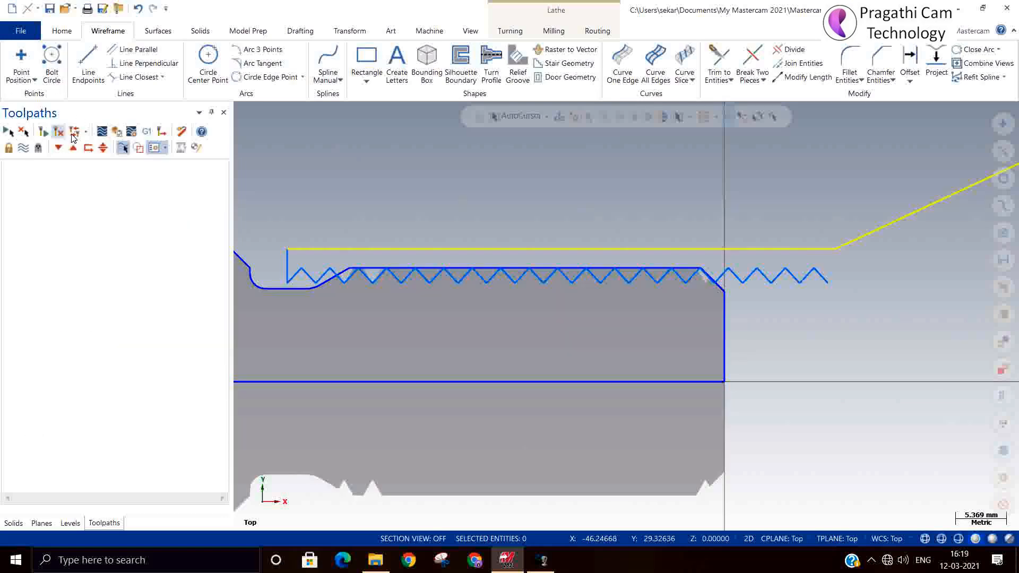
Post only the Alternating-format Lathe Thread operation and save it as NC file 2546.
click(147, 134)
click(90, 384)
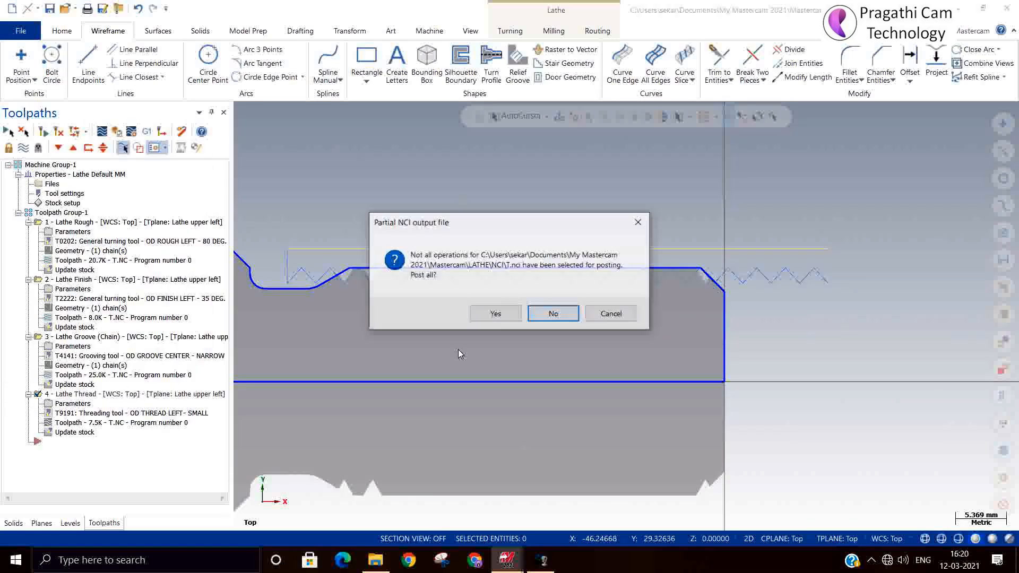
click(562, 314)
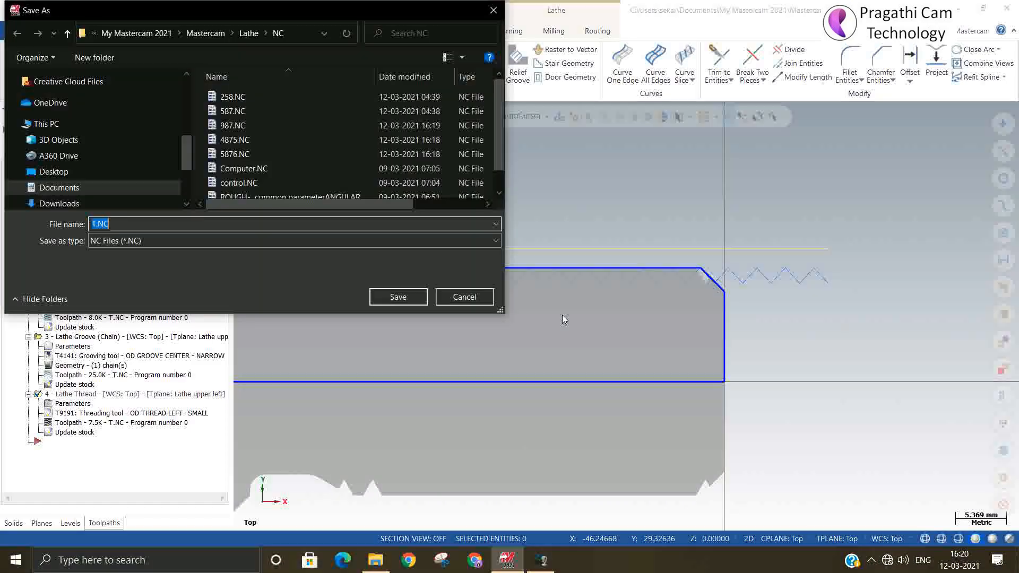
text(2546)
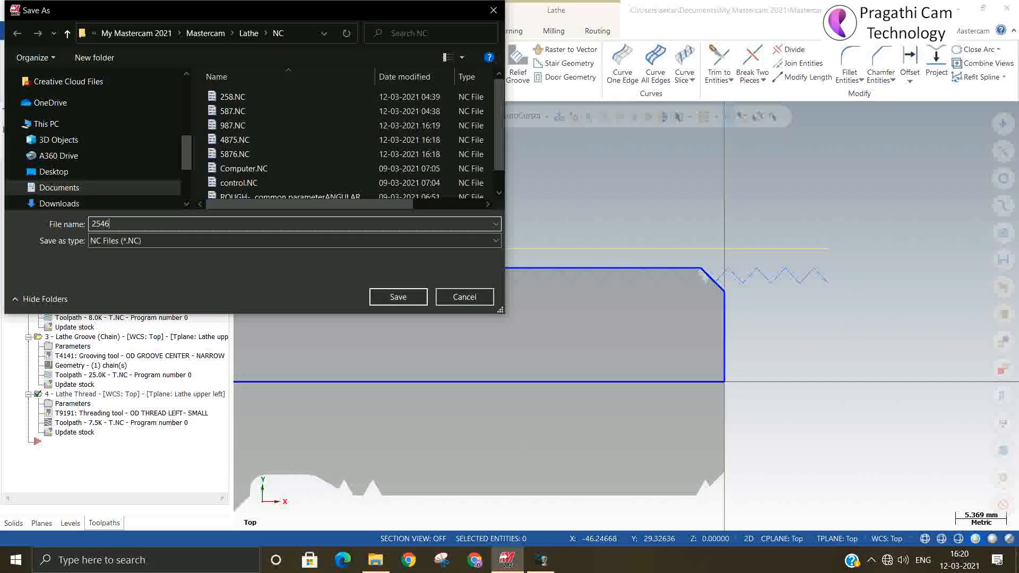
key(Return)
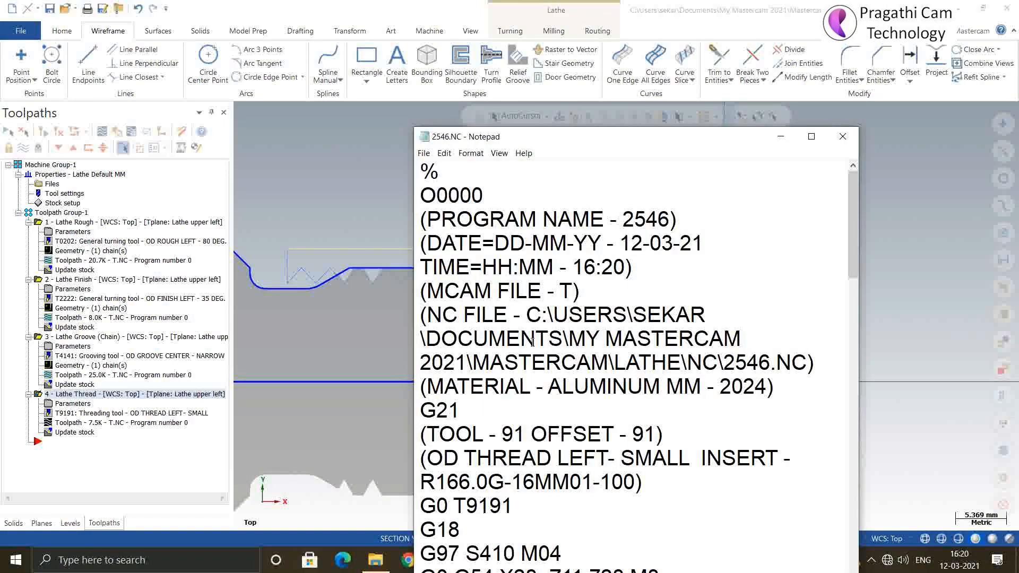
Examine the G32 passes and their Z start positions in the 2546.NC program, and close the file.
scroll(639, 471, down, 3)
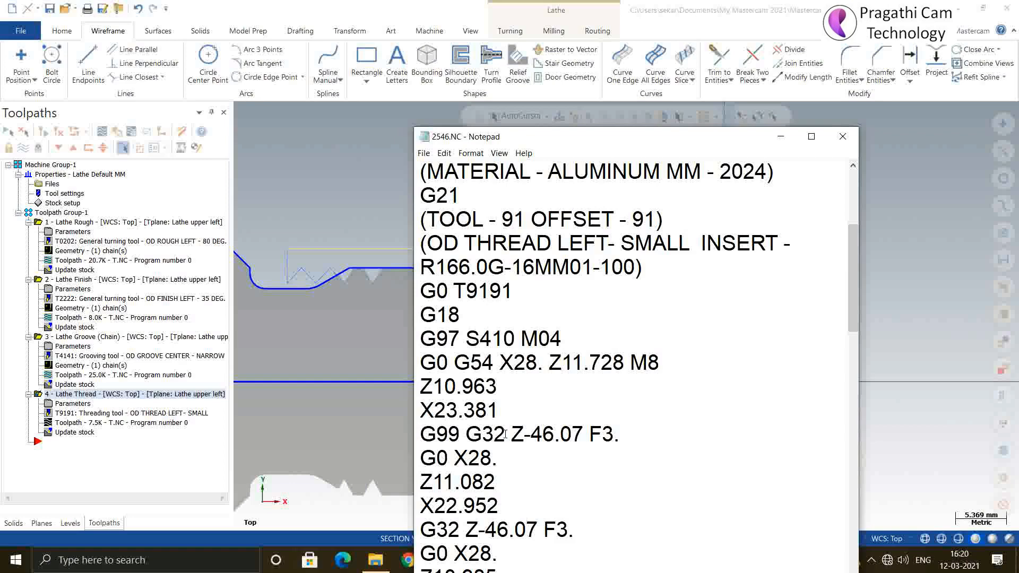
drag(505, 434, 420, 434)
scroll(575, 452, down, 14)
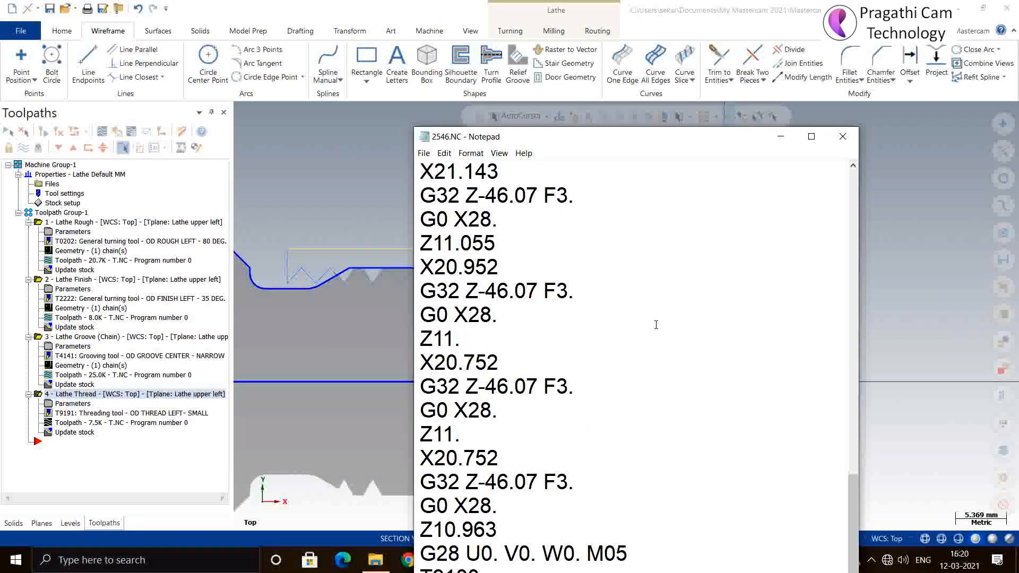
click(842, 136)
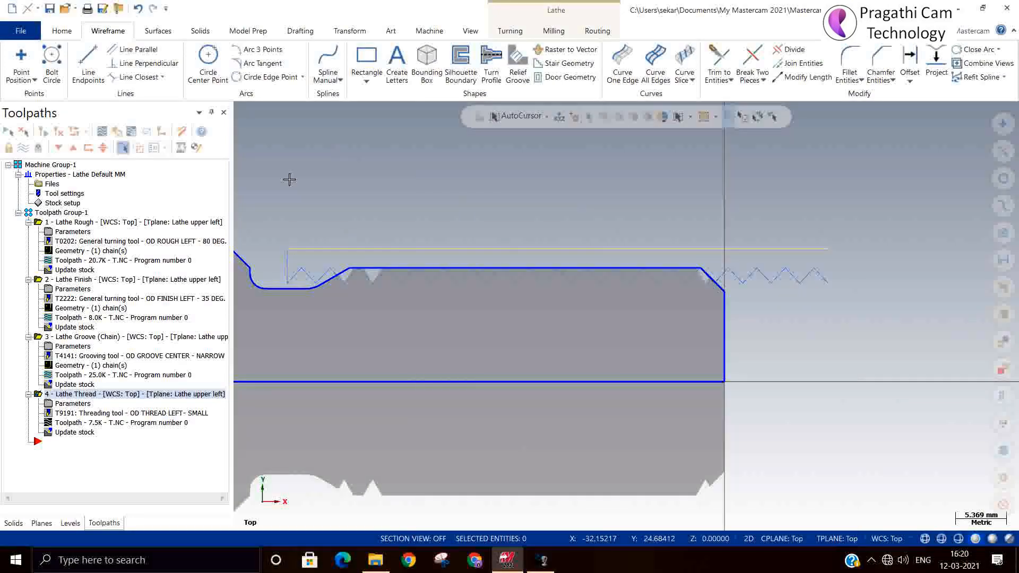
Review the Lathe Thread cut parameters with the Alternating format, and accept them without changes.
click(49, 404)
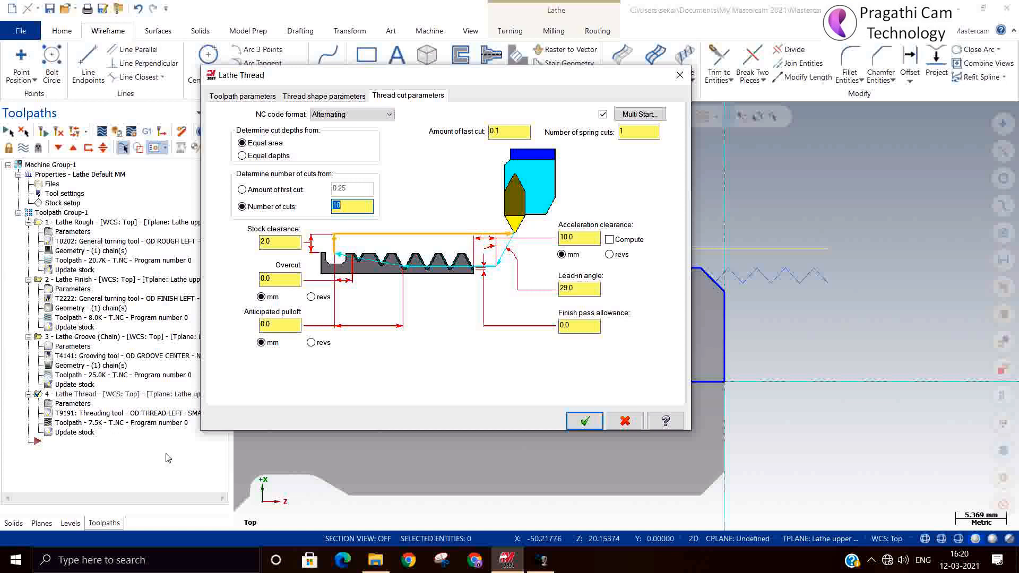
click(584, 421)
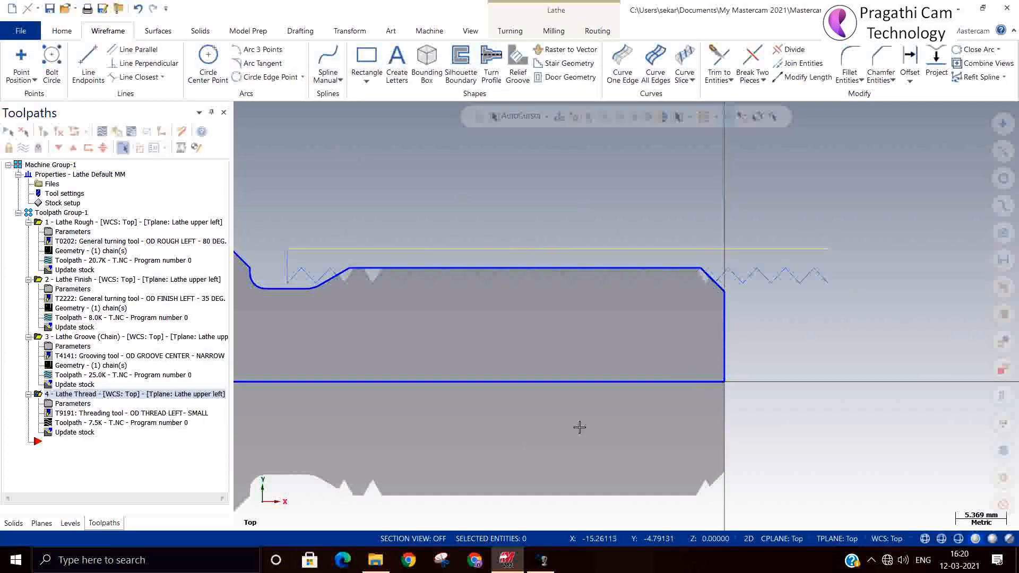